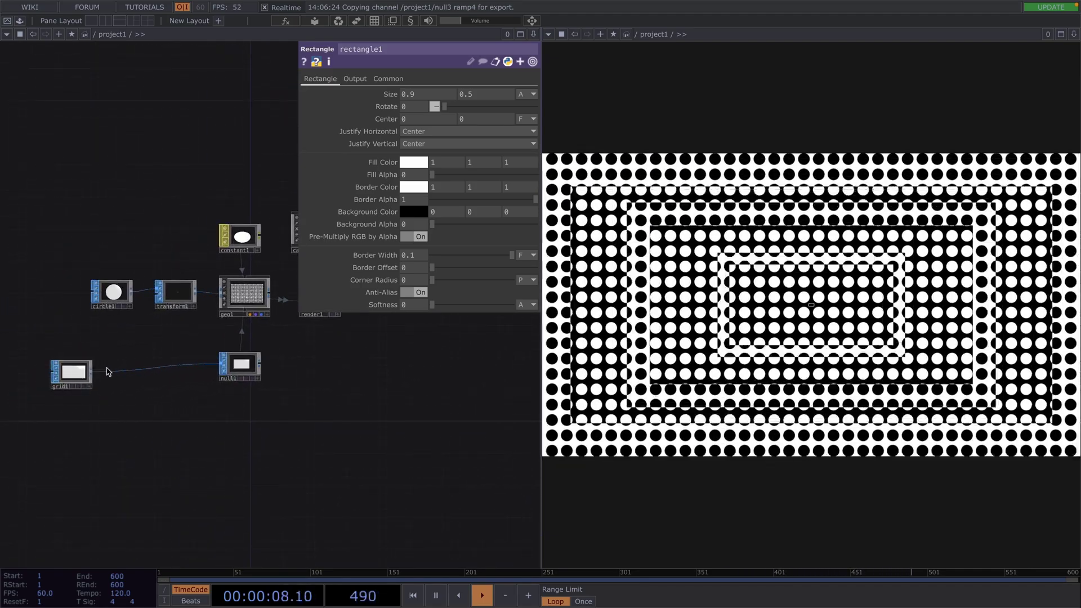
right_click(127, 369)
left_click(146, 358)
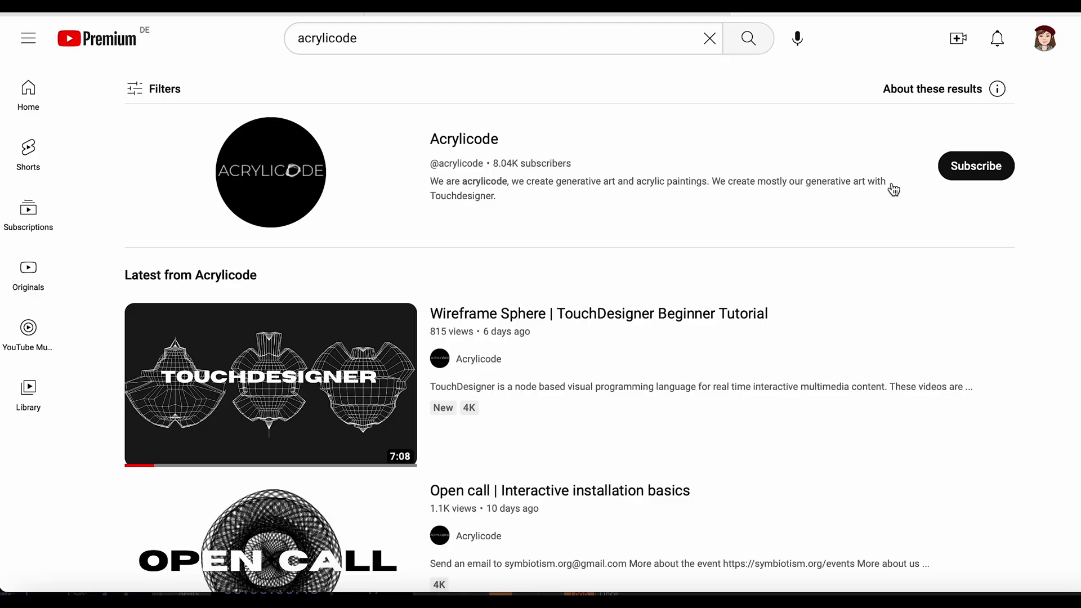
- Subscribe to the Acrylicode channel in the YouTube search results
left_click(974, 168)
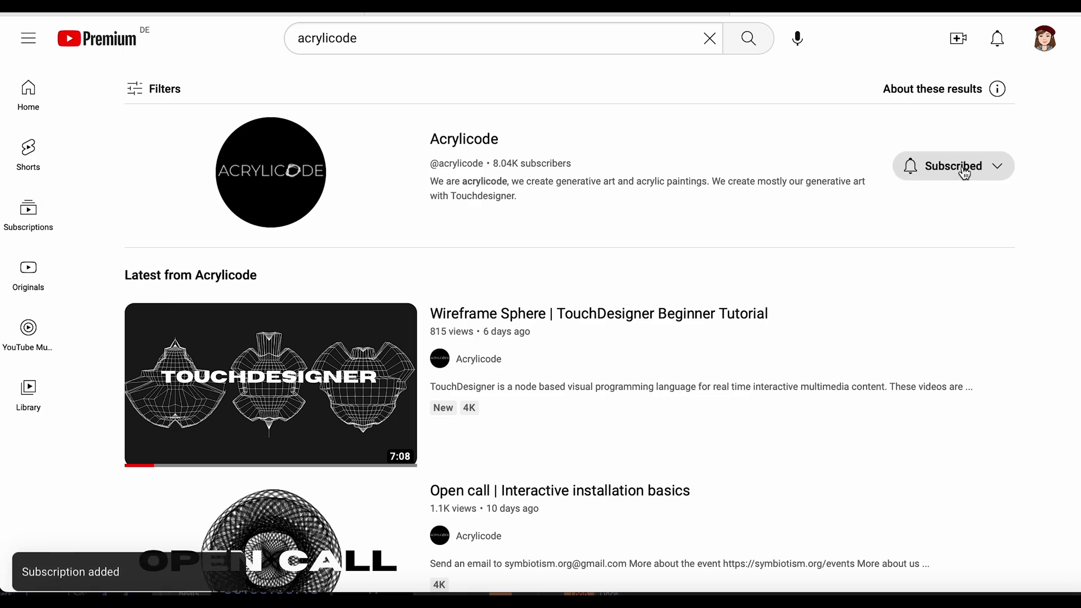
left_click(915, 171)
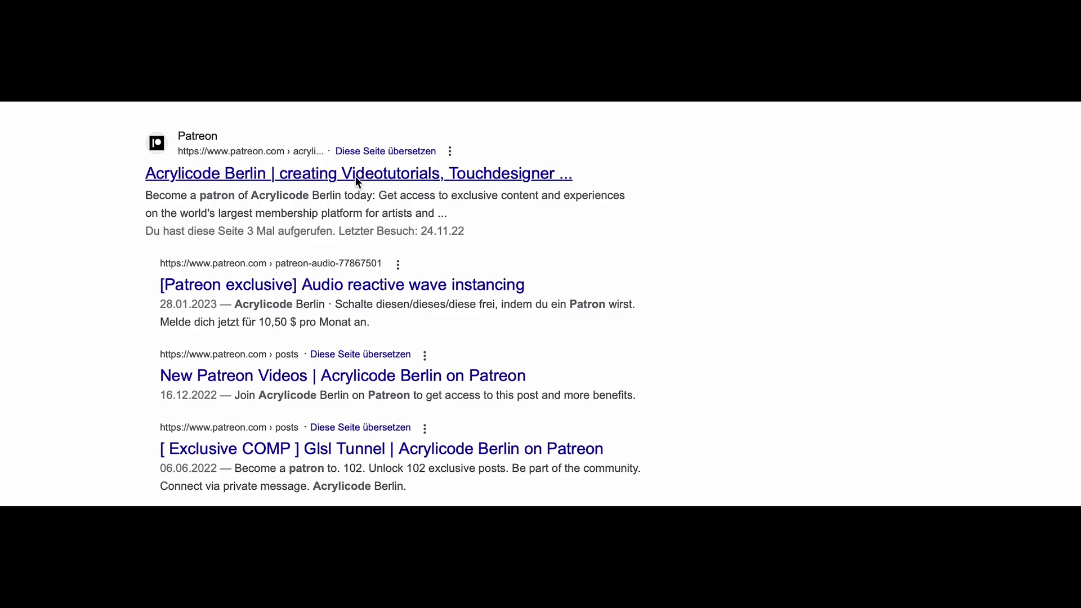
- Open the Acrylicode Berlin Patreon page from the web search results and look through it
left_click(356, 177)
scroll(725, 319, "down", 5)
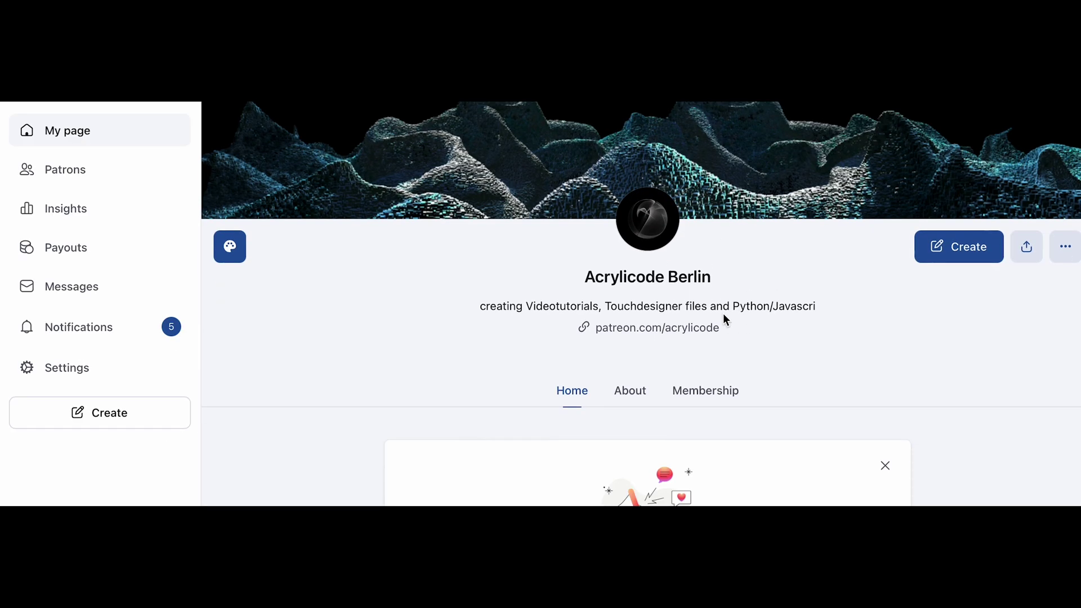
scroll(725, 320, "down", 1)
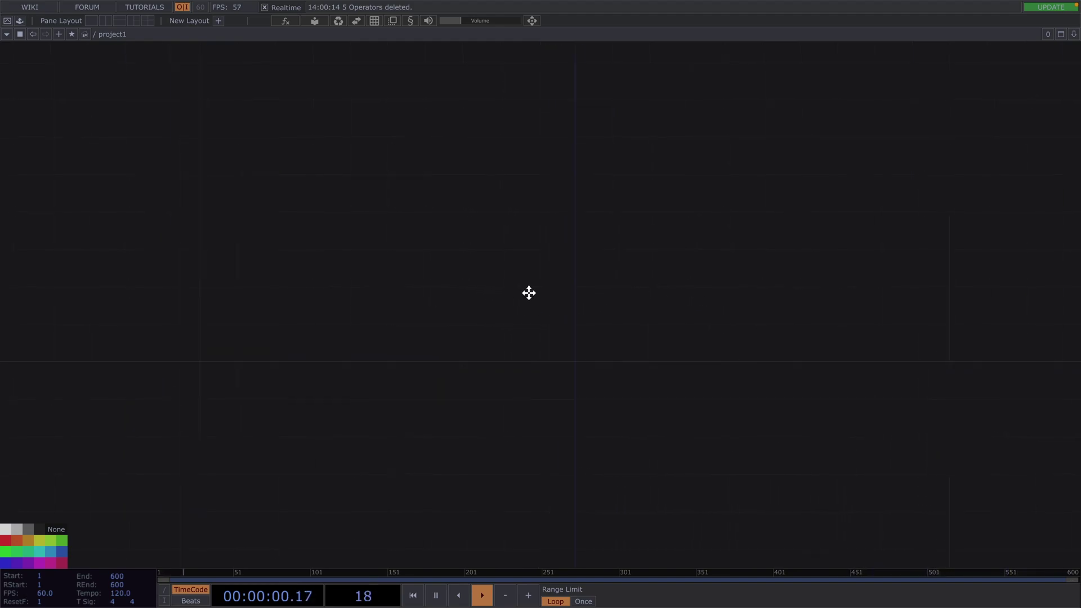
- In TouchDesigner, add a Circle SOP to the empty project1 network
key("Tab")
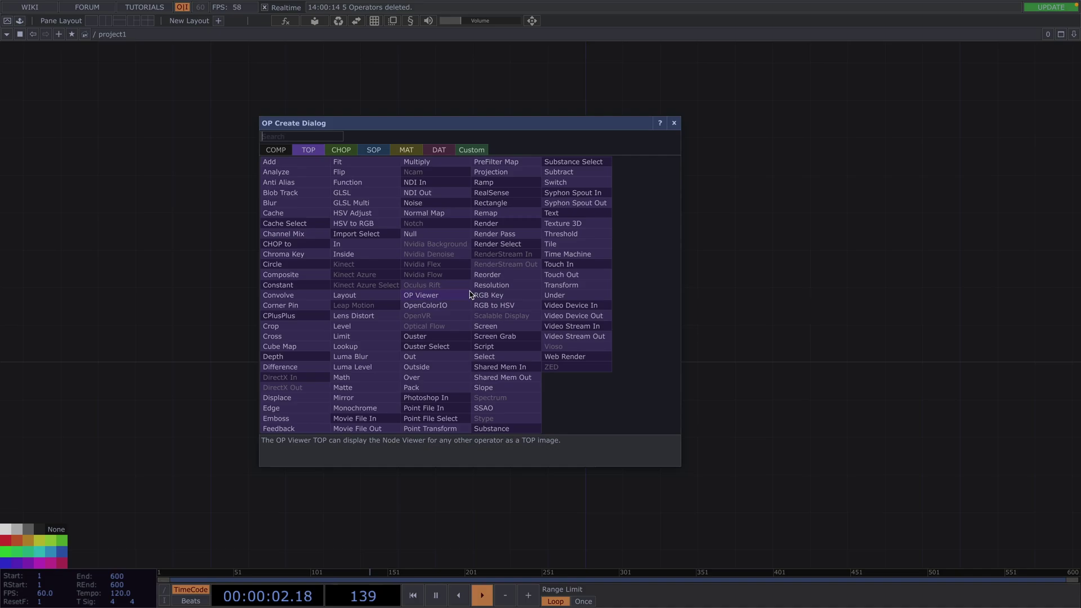
key("Tab")
key("Tab")
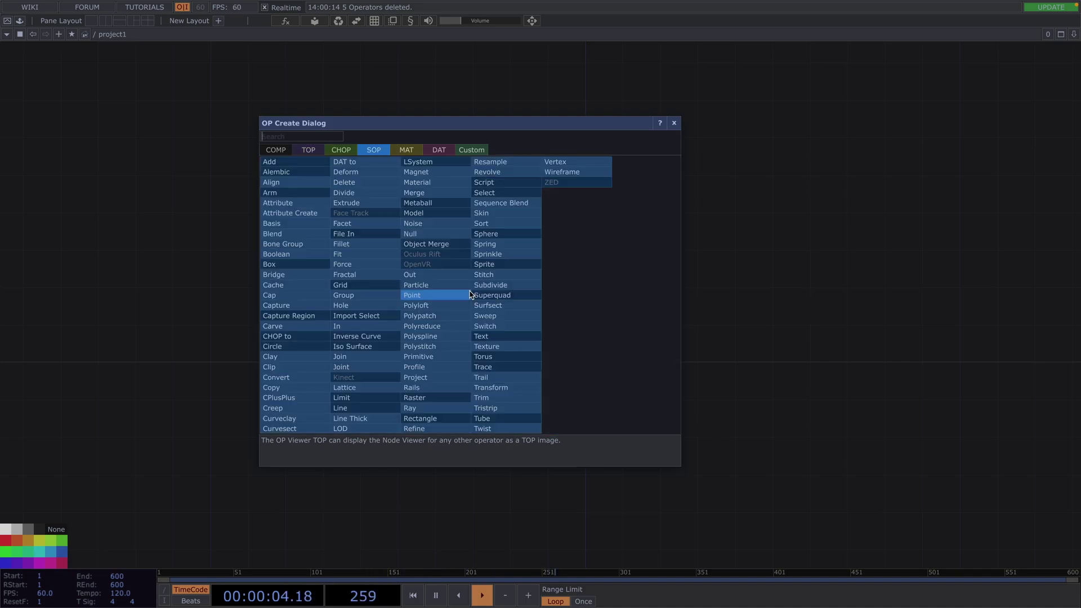
type("cir")
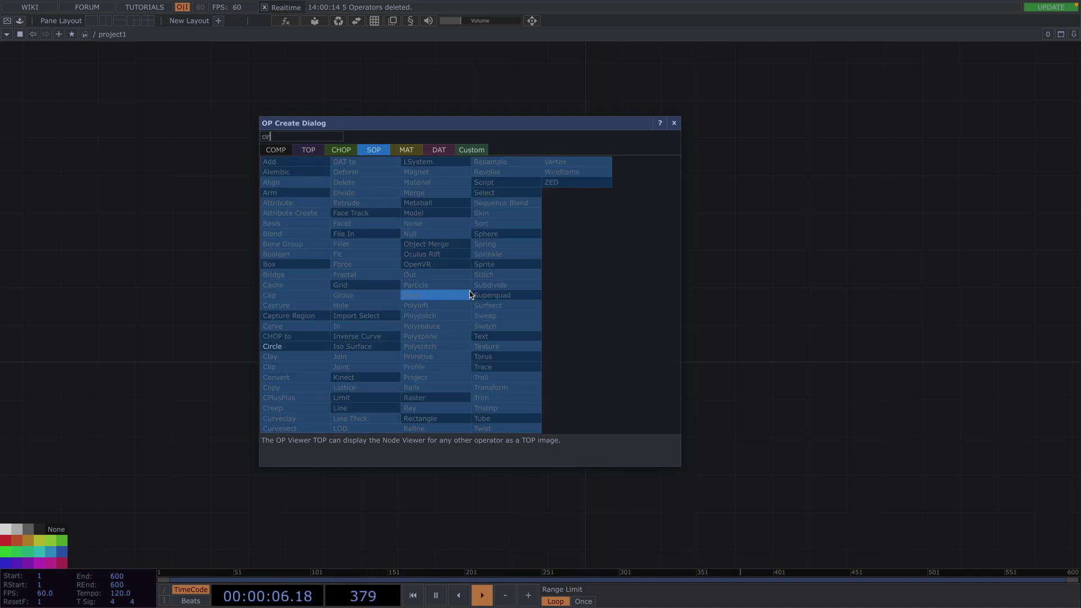
left_click(297, 345)
left_click(439, 223)
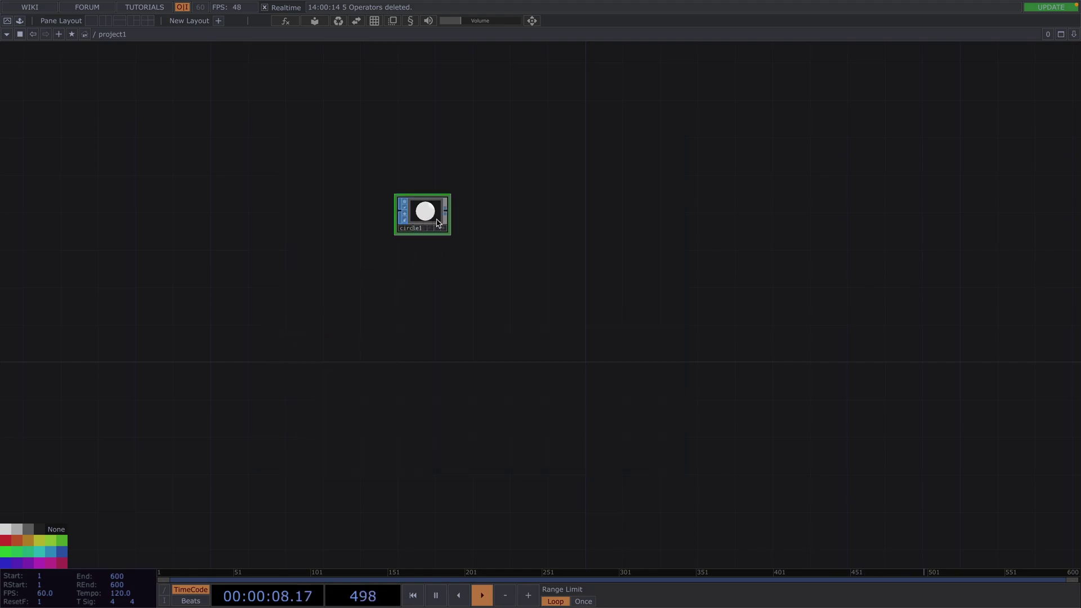
- Add a Geometry COMP fed by the circle's output and place it beside the circle
right_click(449, 217)
left_click(263, 73)
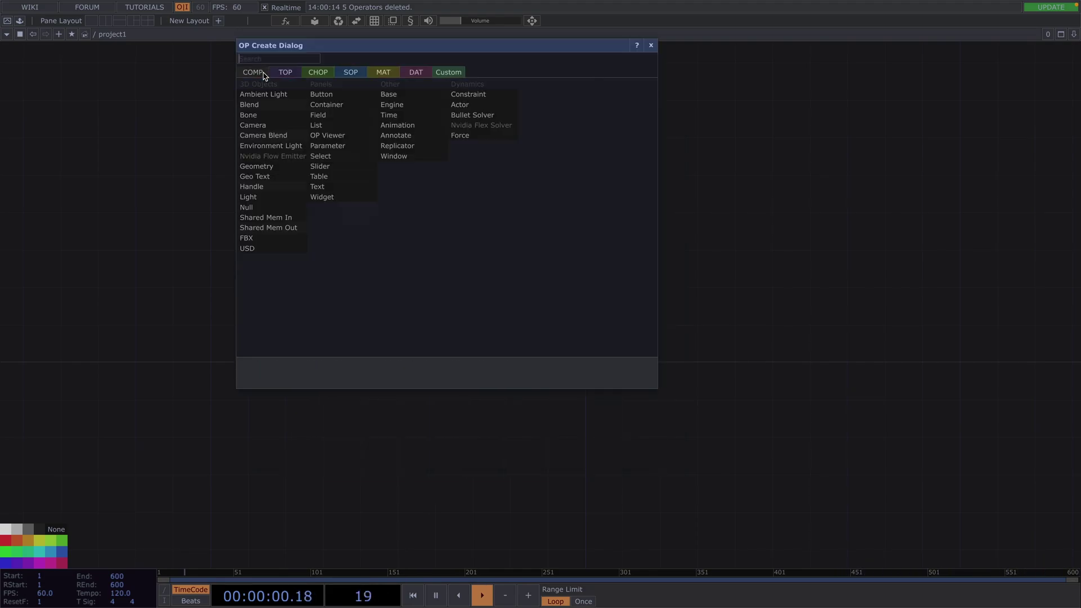
type("ge")
left_click(288, 166)
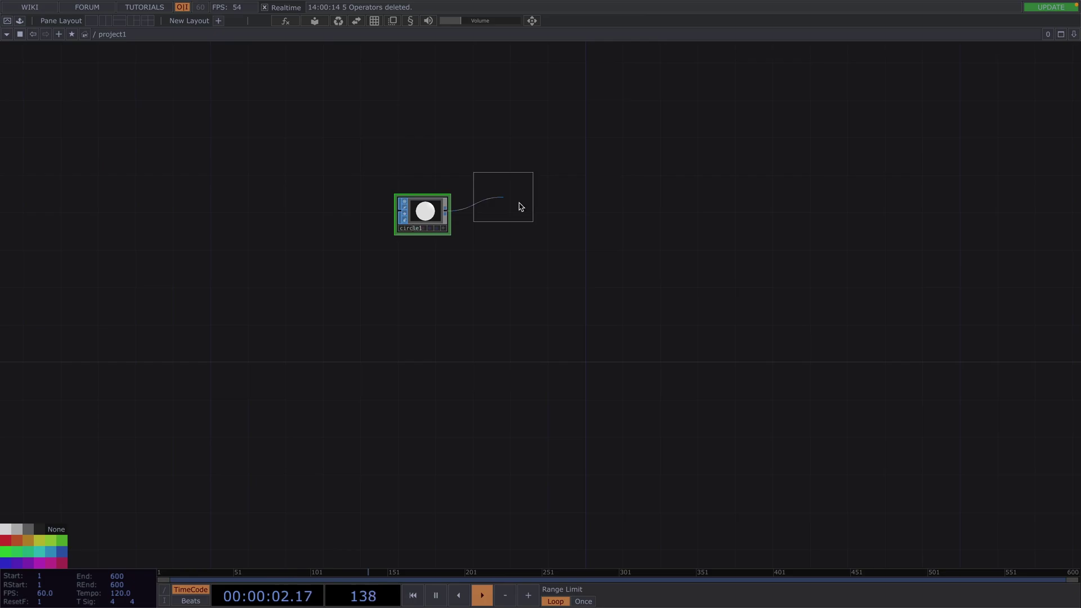
left_click(576, 216)
- Add a Grid SOP below the circle and connect its output to a new Null SOP below the Geometry COMP
key("Tab")
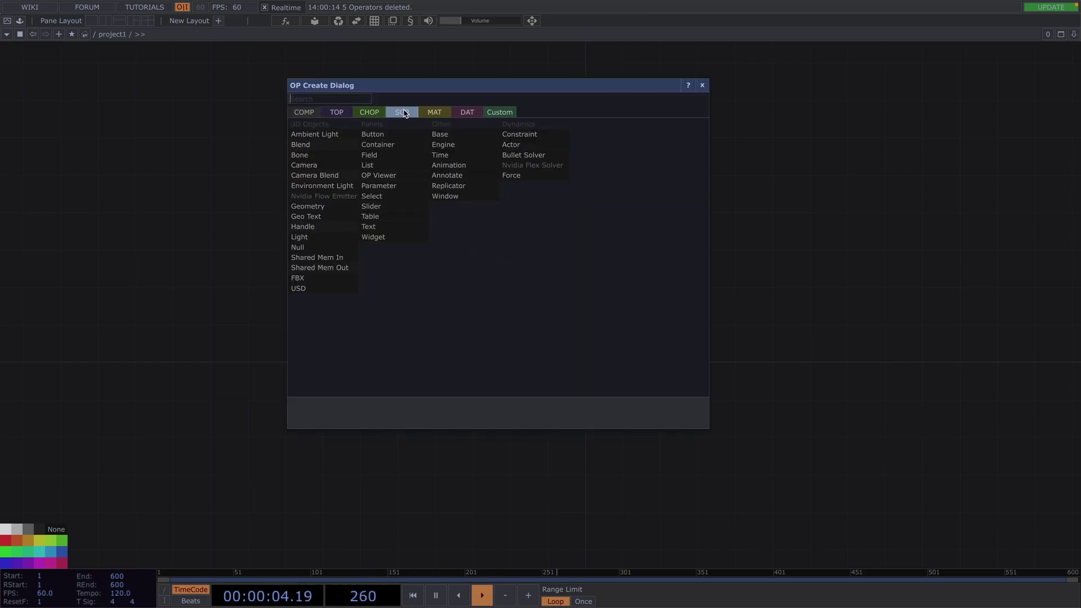
left_click(416, 113)
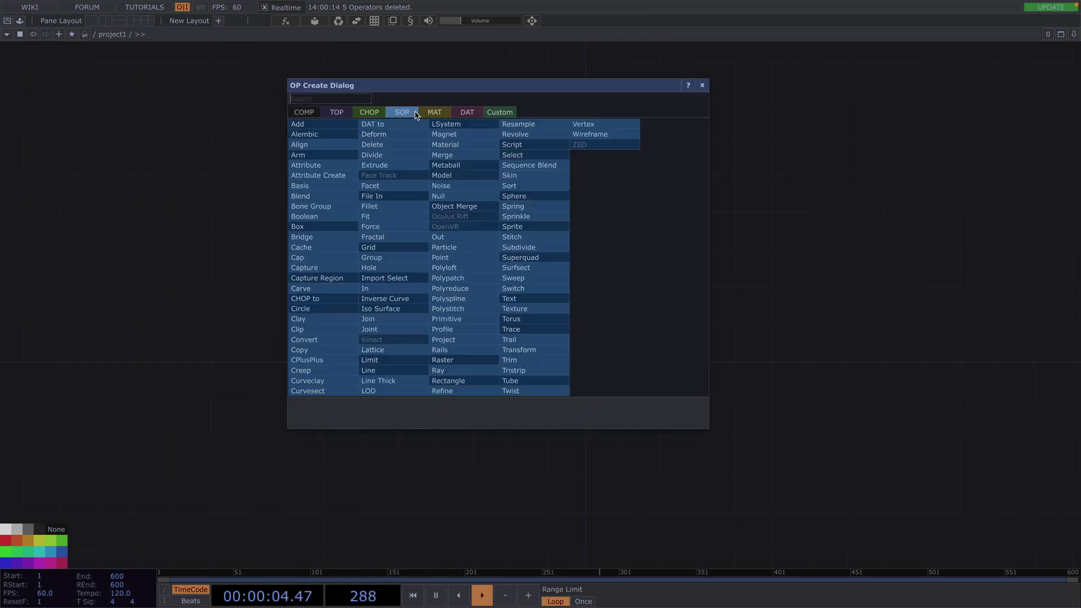
left_click(389, 248)
left_click(412, 309)
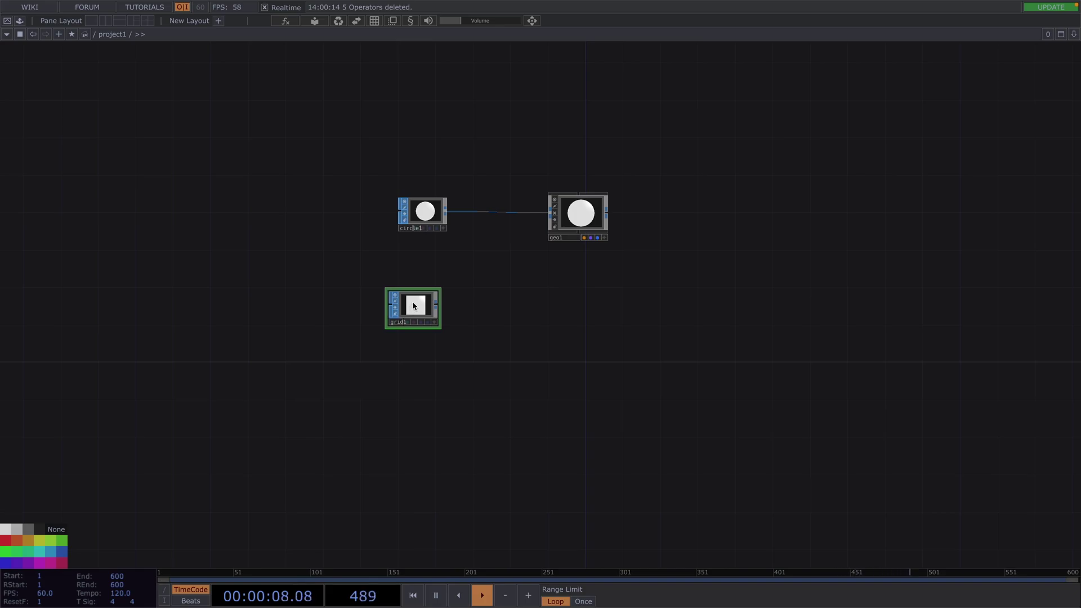
left_click(572, 299)
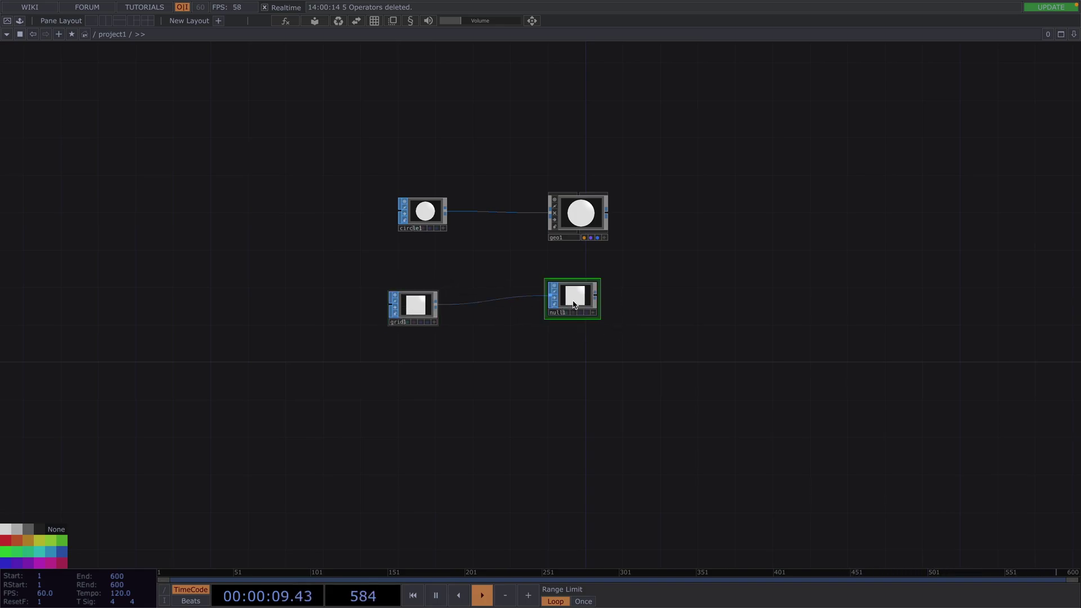
- Turn on instancing in the Geometry COMP's instance parameters
left_click(581, 211)
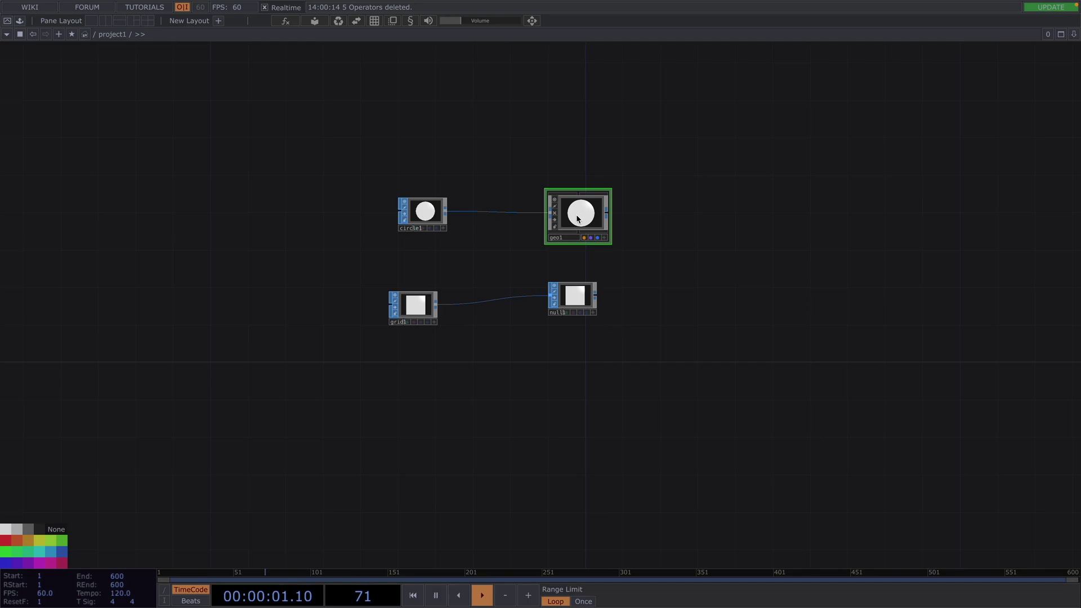
key("p")
left_click(889, 79)
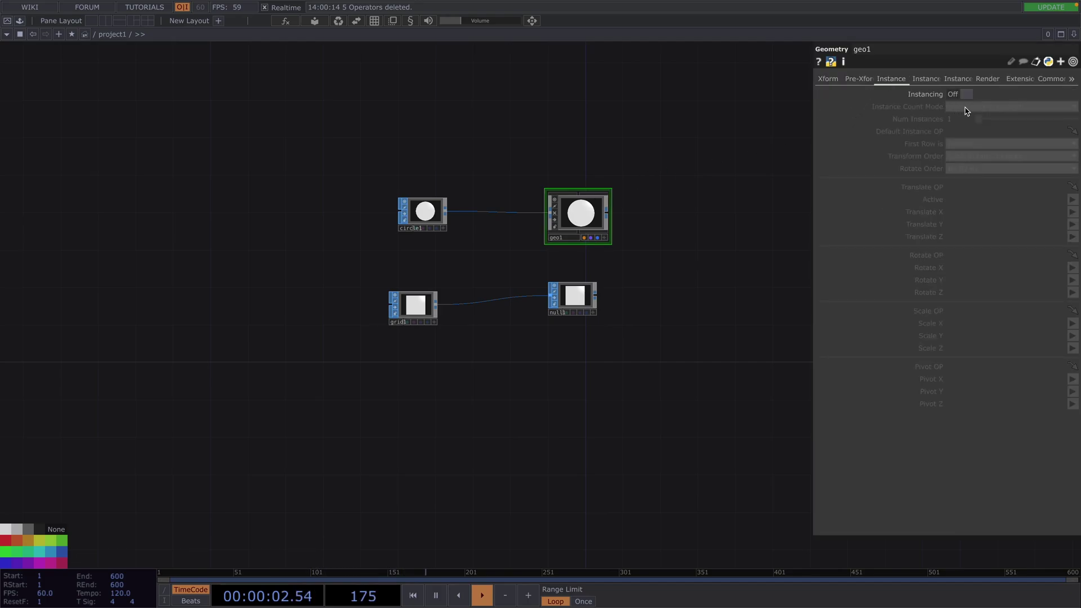
left_click(963, 95)
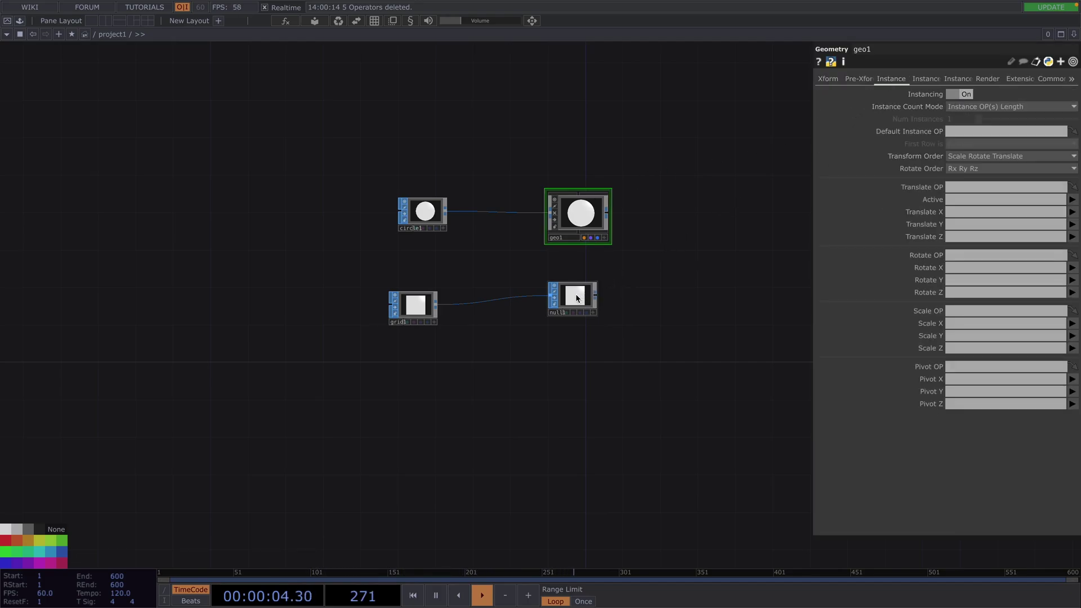
- Use null1 as the Geometry COMP's Translate OP, with P(0) for Translate X and P(1) for Translate Y
left_click_drag(576, 293, 961, 188)
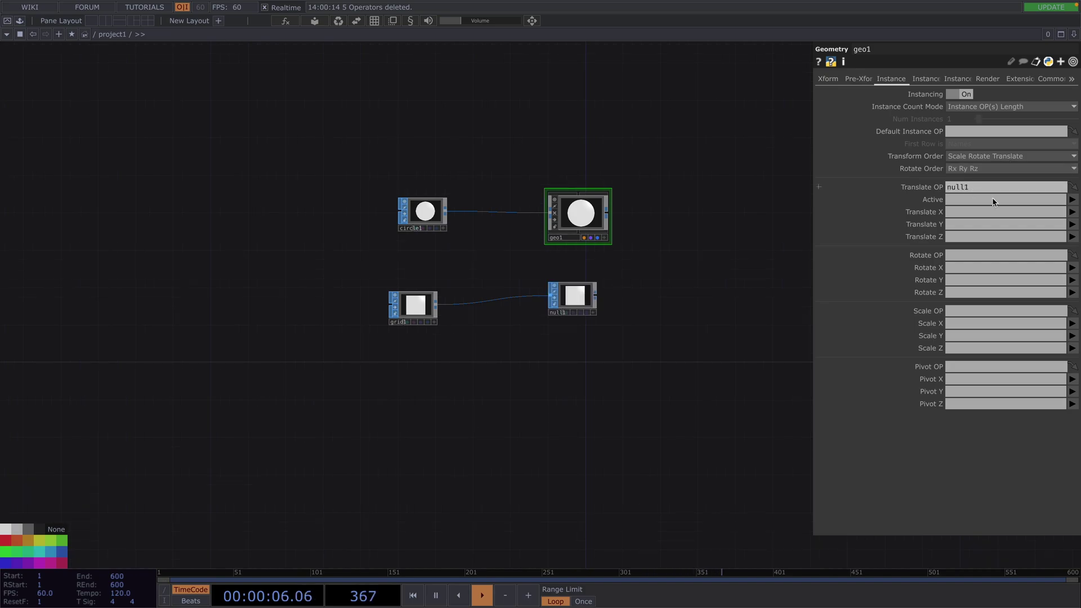
left_click(1071, 212)
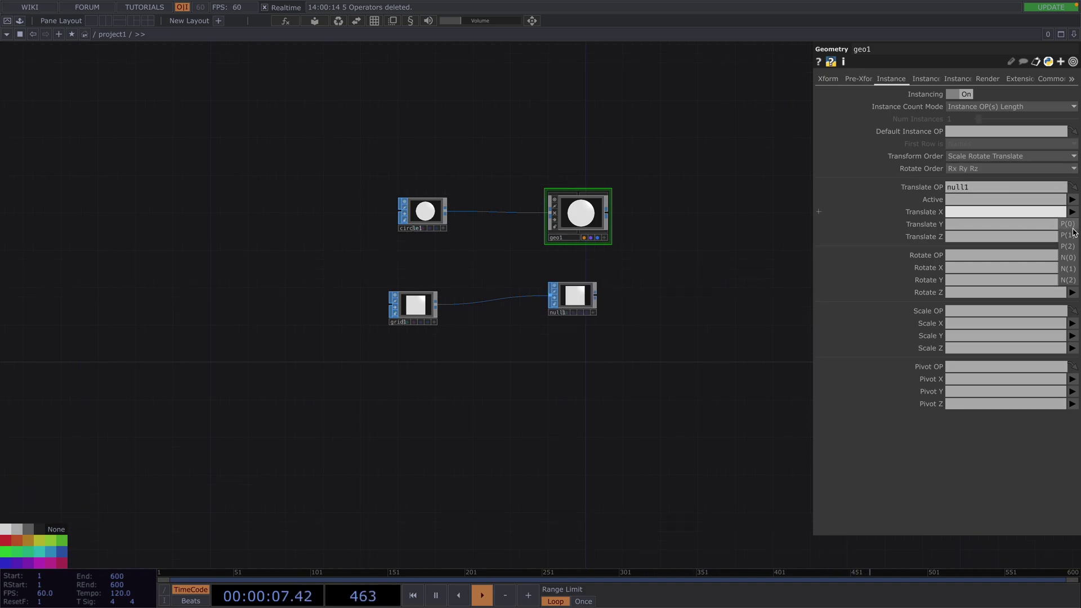
left_click(1071, 224)
left_click(1072, 224)
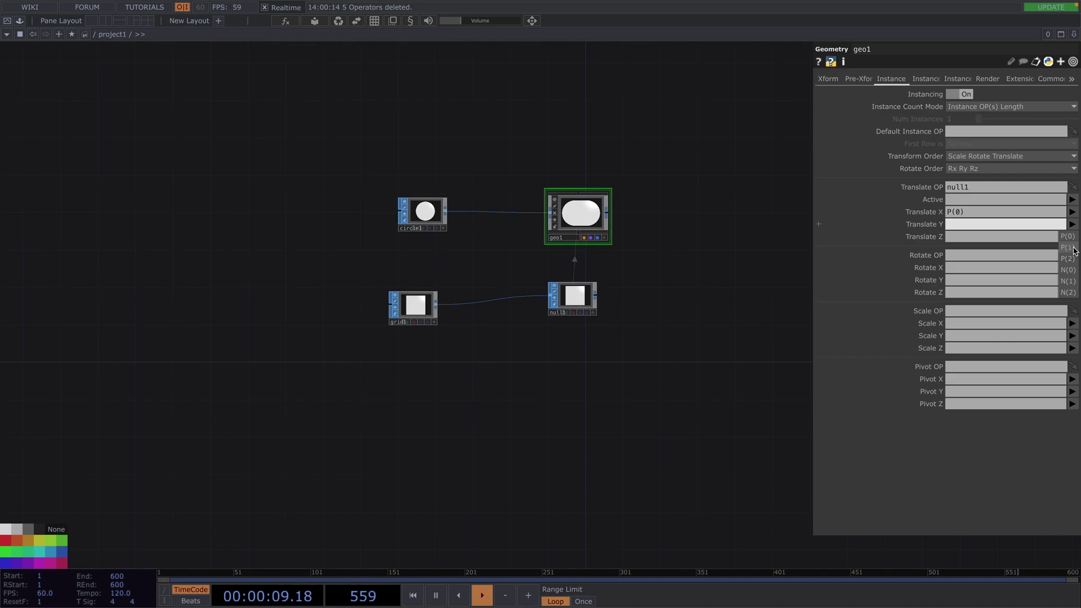
left_click(1069, 247)
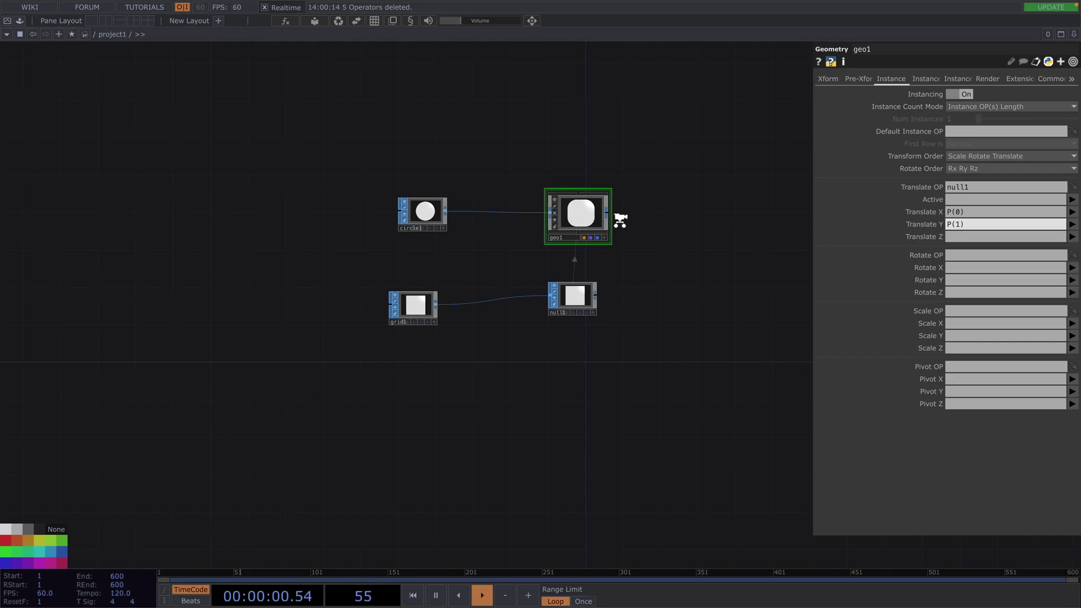
- Insert a Transform SOP into the connection between the circle and the Geometry COMP
scroll(578, 217, "up", 5)
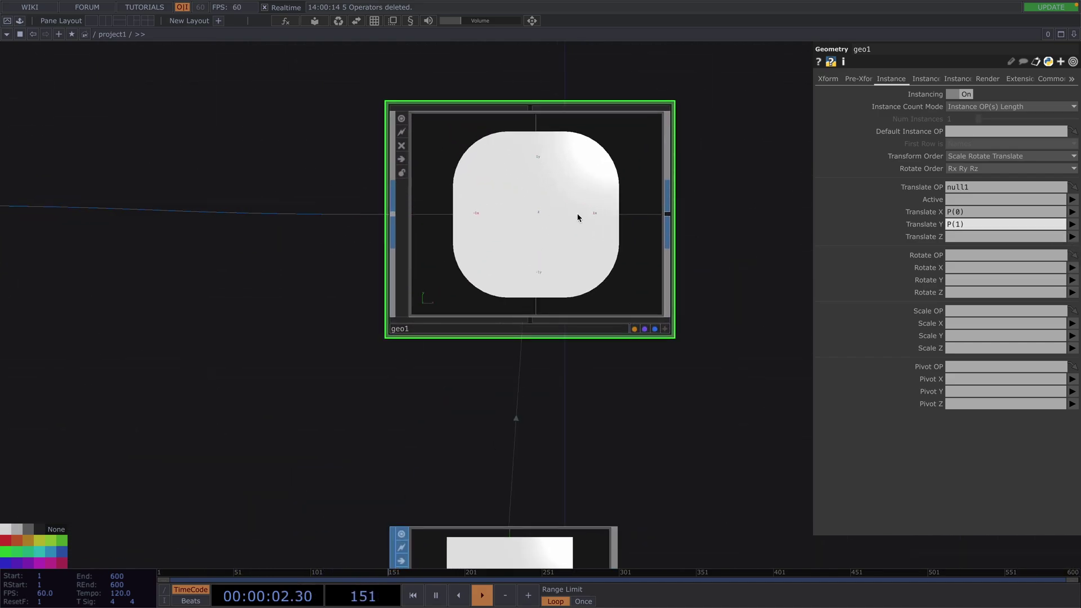
scroll(577, 217, "down", 2)
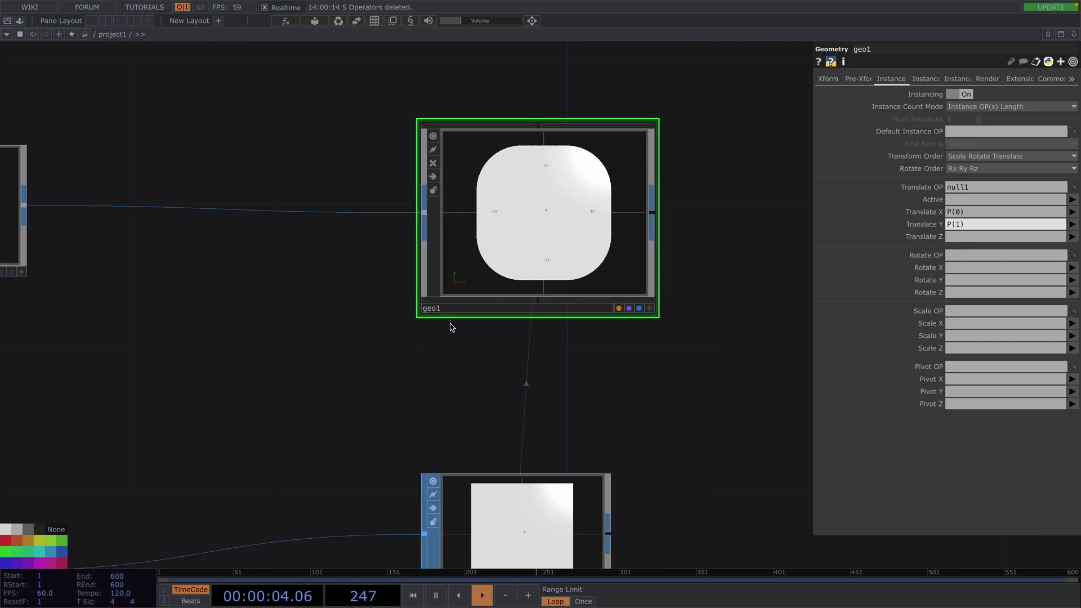
scroll(451, 328, "down", 1)
left_click_drag(338, 331, 403, 346)
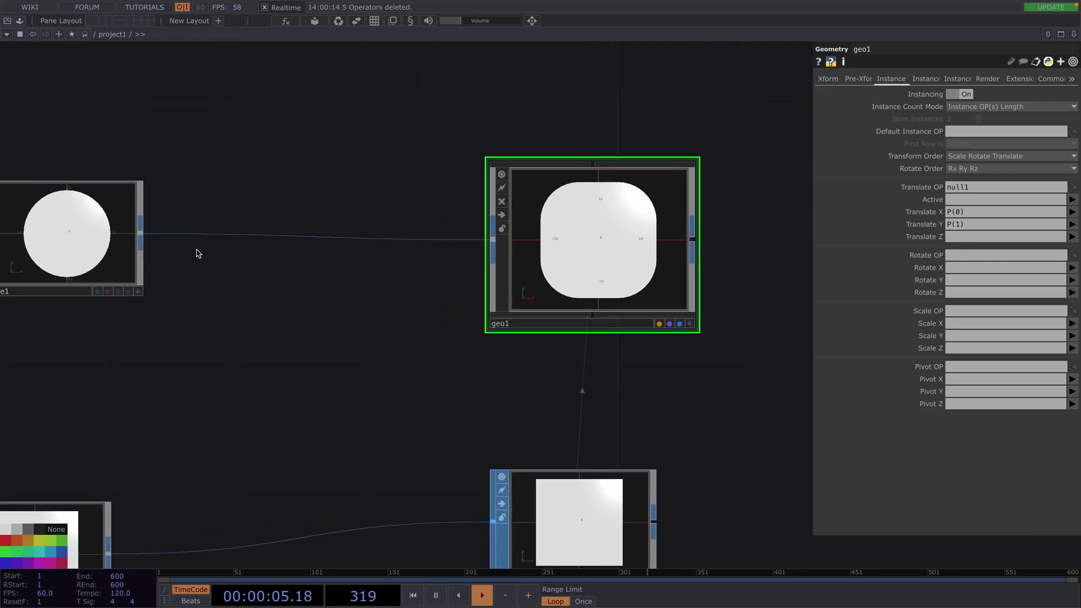
right_click(224, 235)
left_click(239, 222)
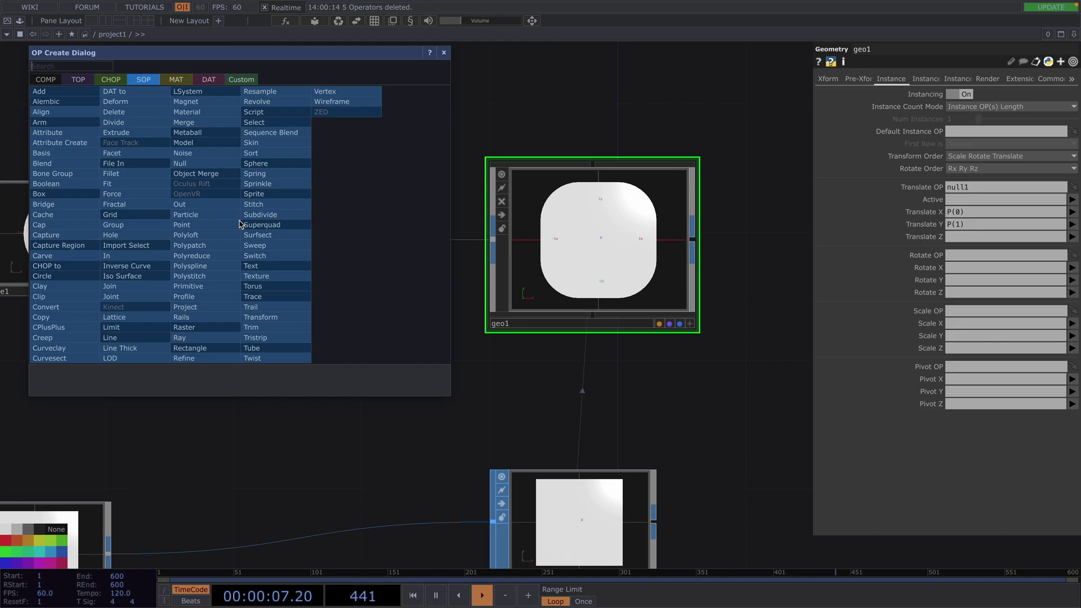
left_click(280, 317)
left_click(323, 242)
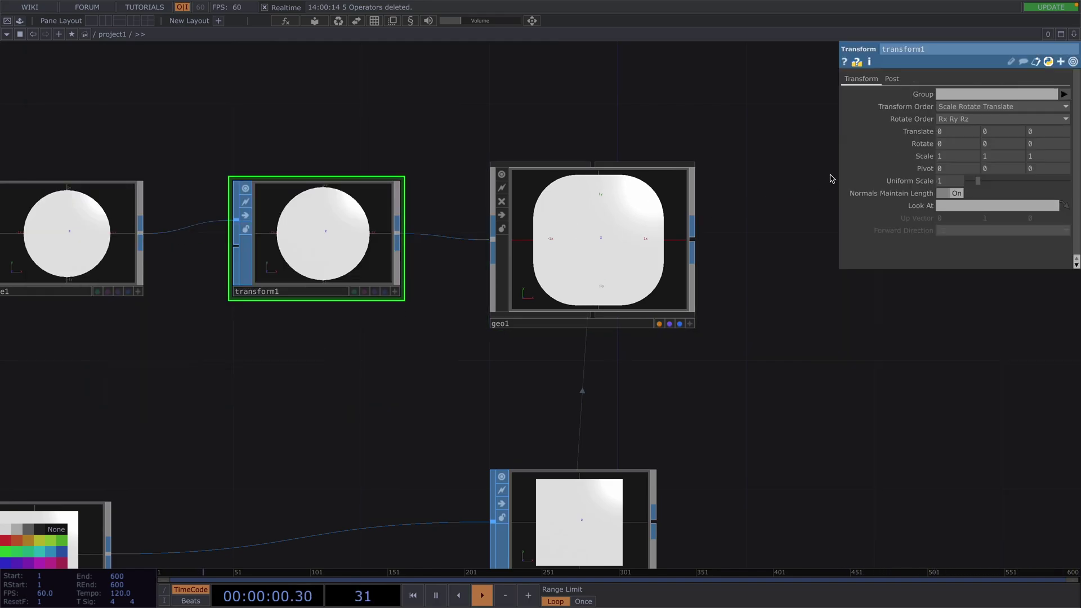
- Reduce the Transform SOP's Uniform Scale to 0.02 to shrink the instanced circles
left_click_drag(978, 185, 957, 188)
middle_click_drag(955, 188, 929, 199)
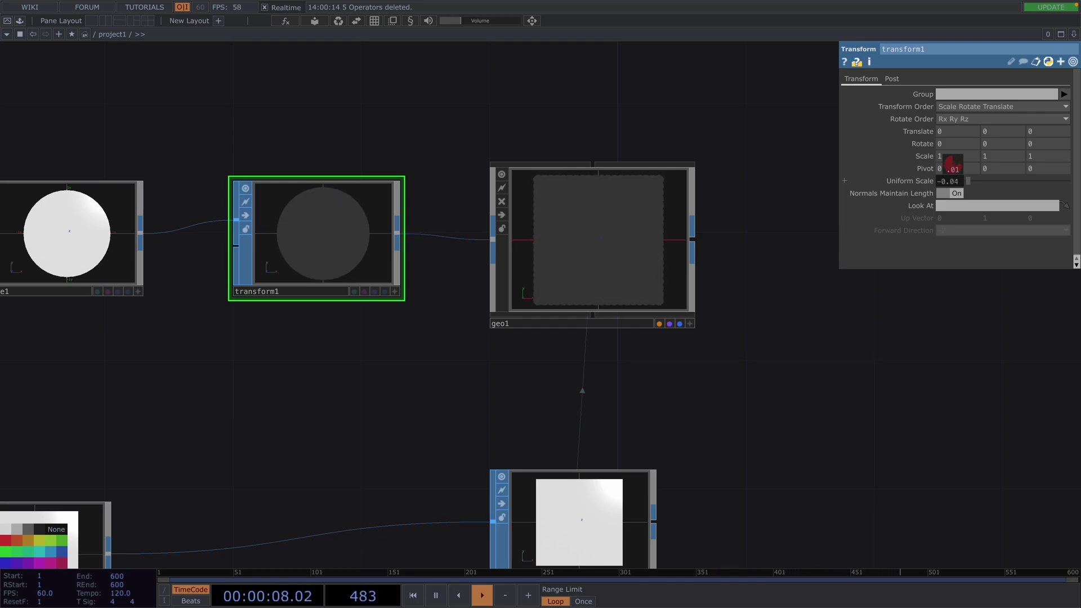
middle_click_drag(952, 163, 951, 164)
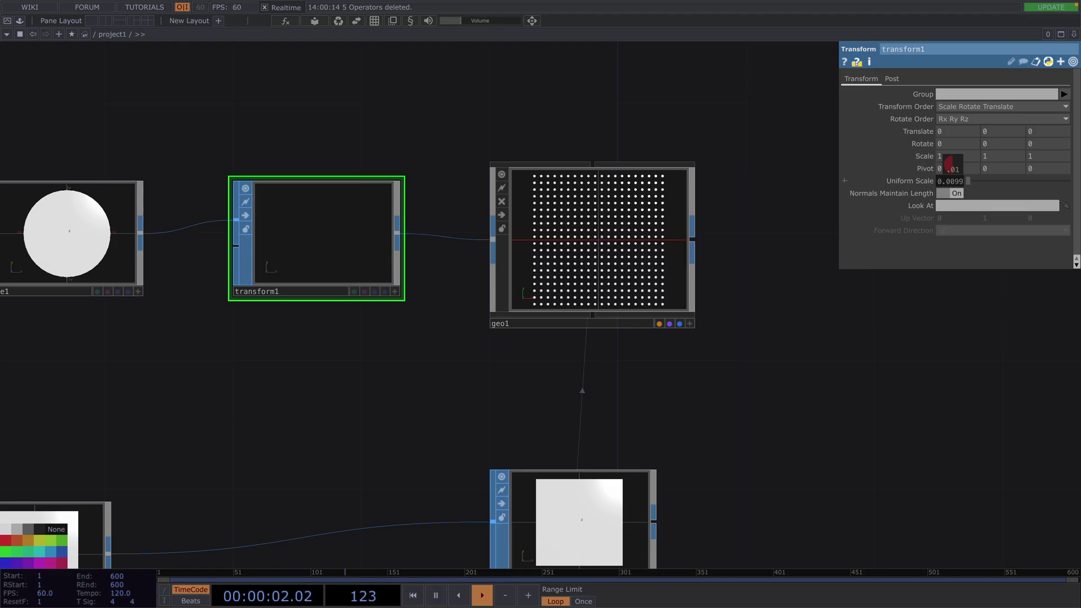
middle_click_drag(951, 164, 951, 163)
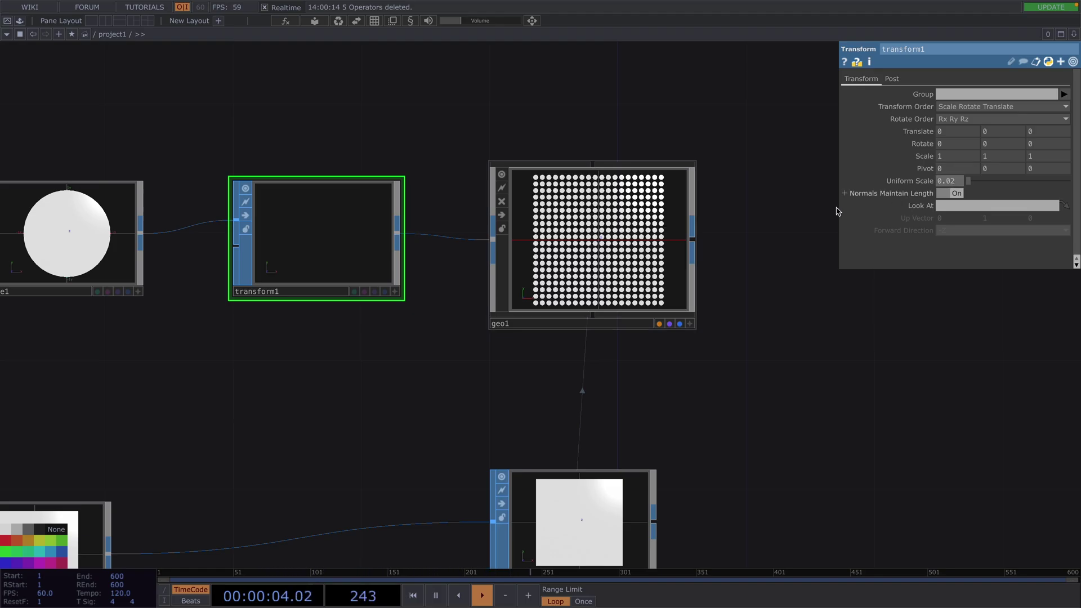
- Set the first Size value of the Grid SOP to 1.777778 to give the grid a 16:9 shape
scroll(638, 249, "up", 2)
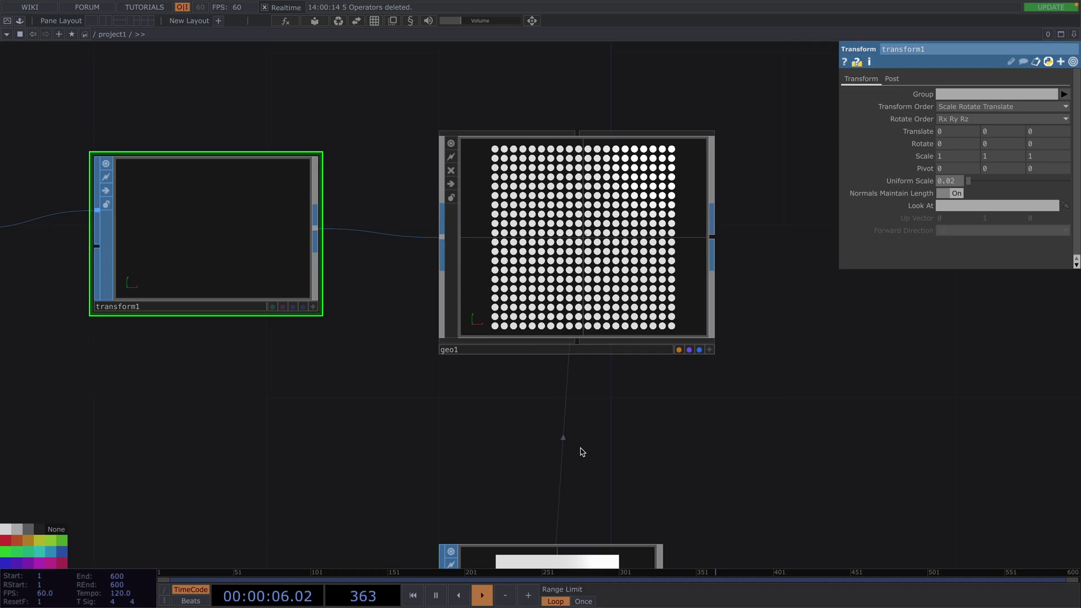
left_click_drag(572, 428, 546, 338)
scroll(538, 352, "down", 3)
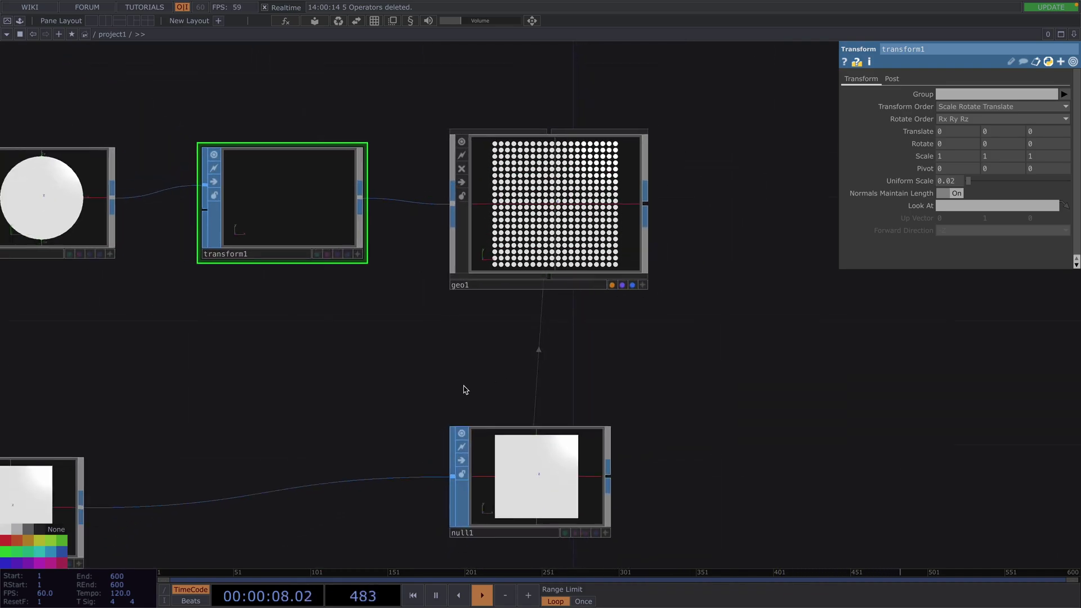
scroll(465, 390, "down", 1)
left_click_drag(374, 425, 468, 396)
left_click(201, 471)
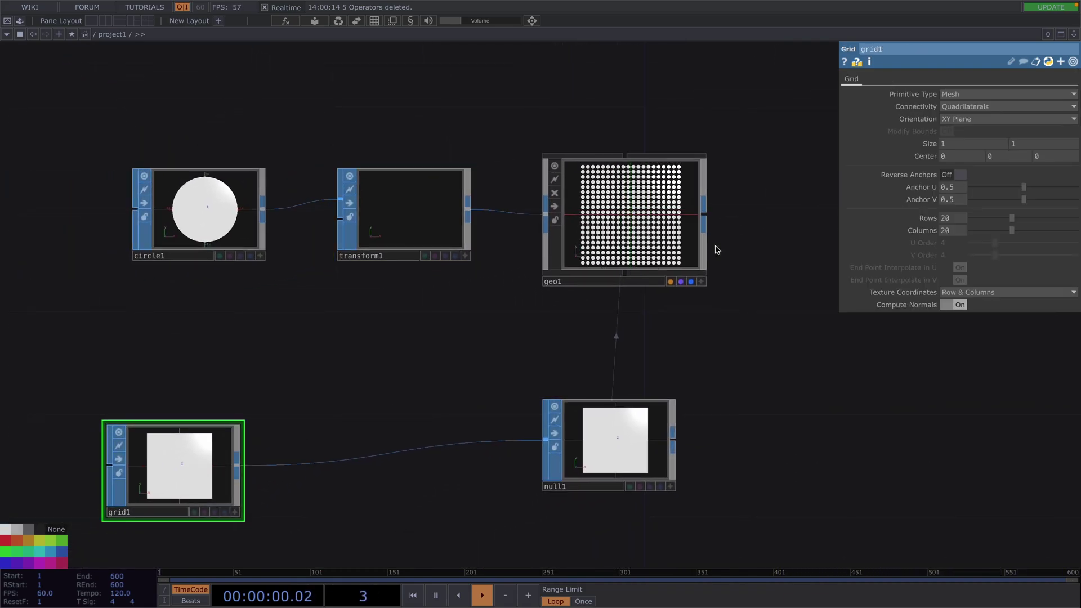
left_click(957, 146)
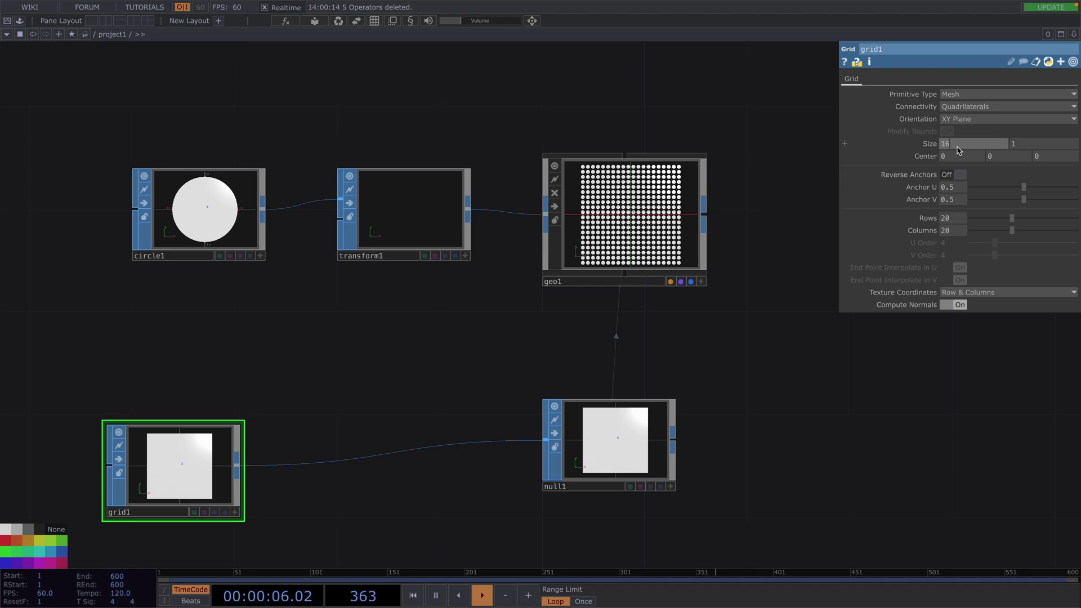
key("Return")
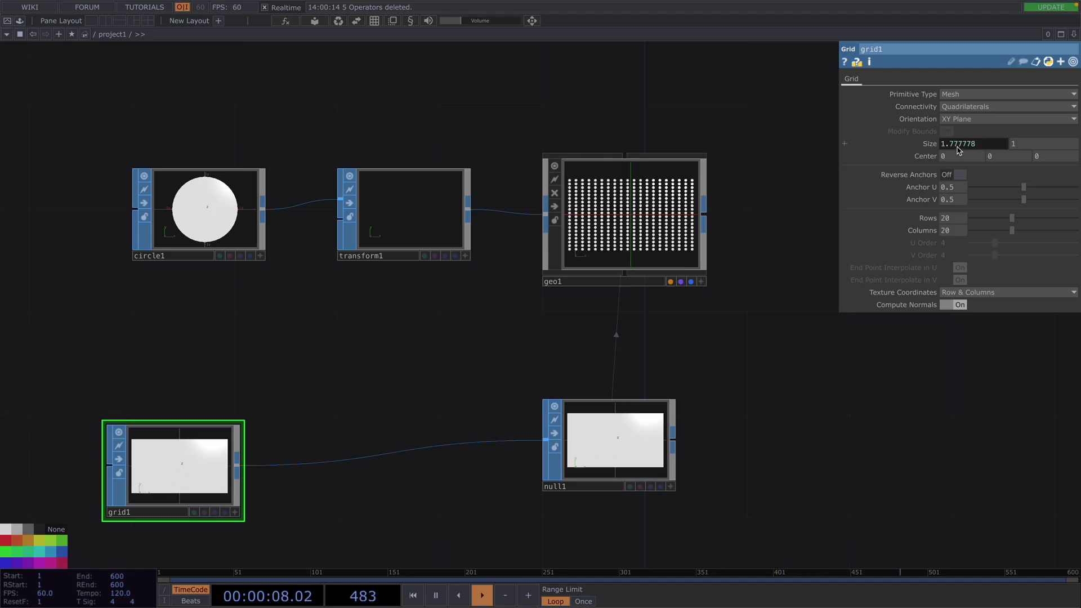
- Set the Grid SOP's Columns to 36 so the dot spacing matches the 16:9 shape
scroll(655, 211, "up", 1)
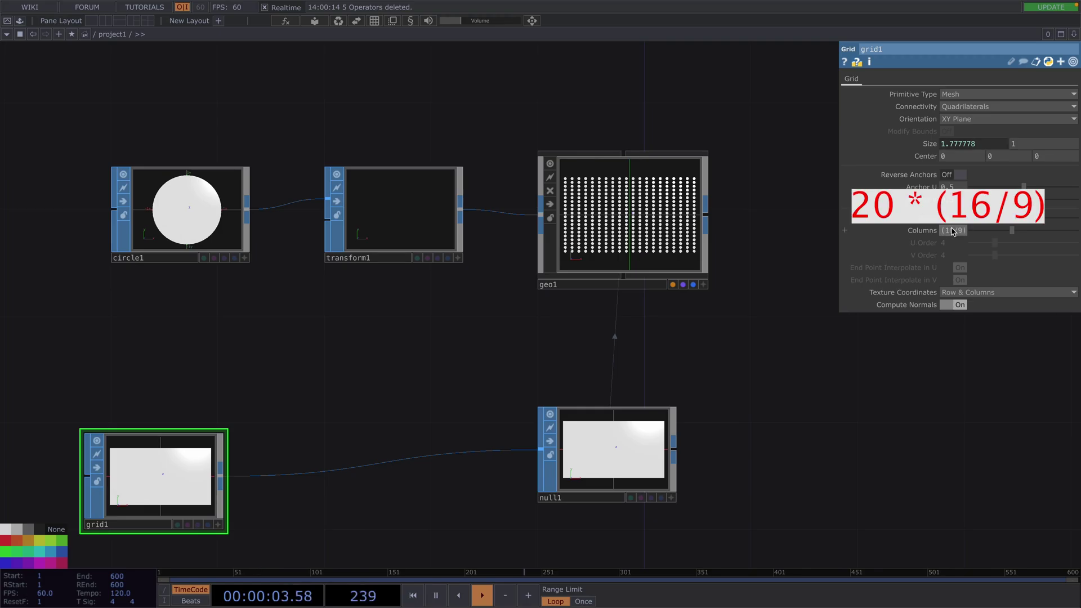
key("Return")
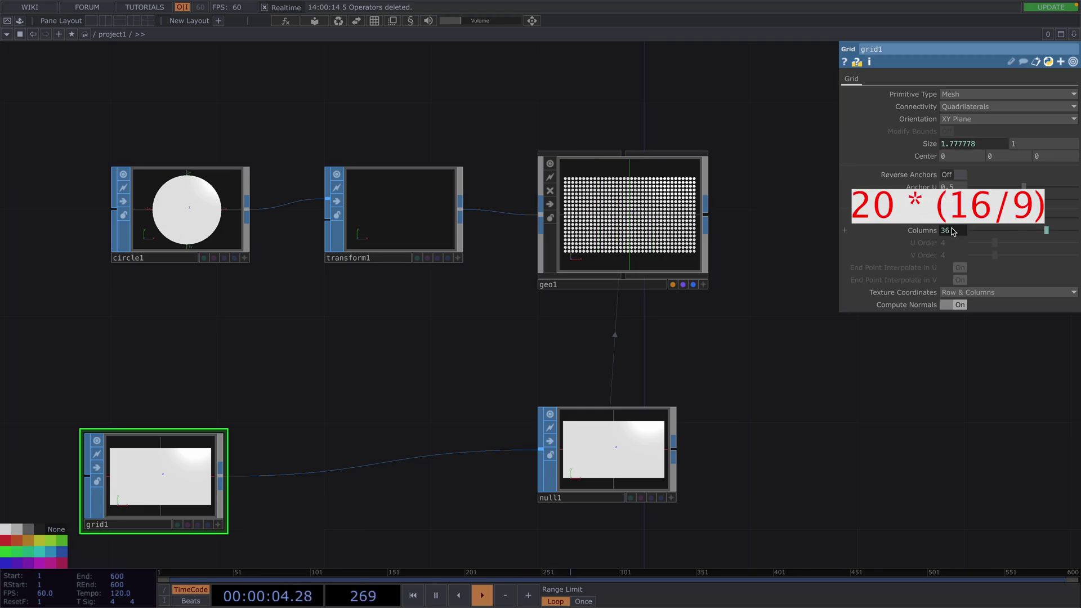
scroll(655, 203, "up", 5)
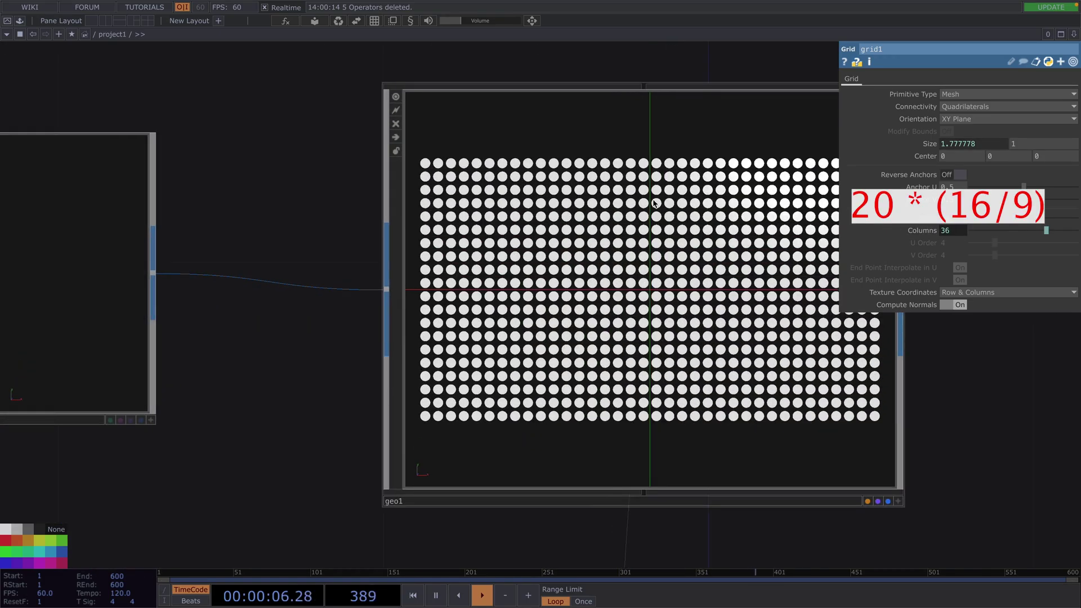
scroll(602, 277, "down", 5)
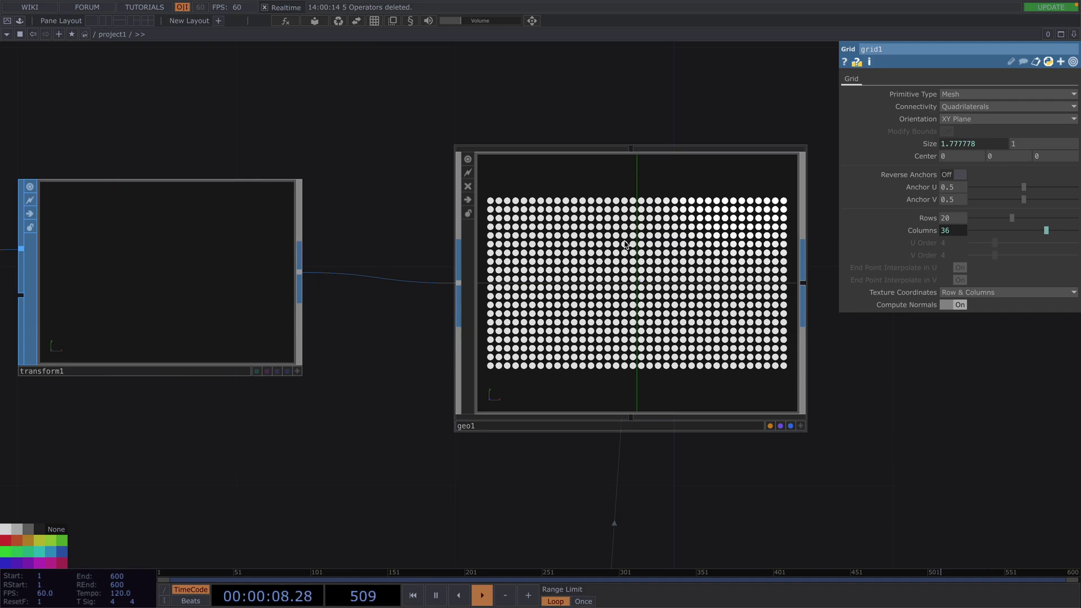
scroll(583, 262, "down", 2)
scroll(583, 318, "down", 6)
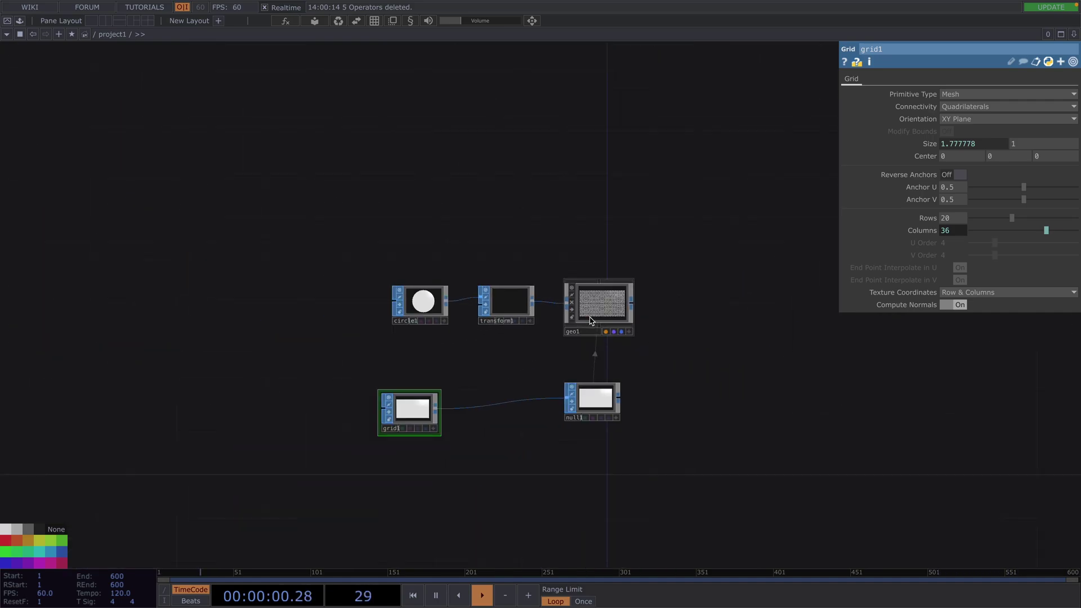
- Add a Constant MAT above the Geometry COMP and assign it as the geometry's material
scroll(592, 321, "up", 1)
left_click_drag(675, 358, 525, 371)
key("Tab")
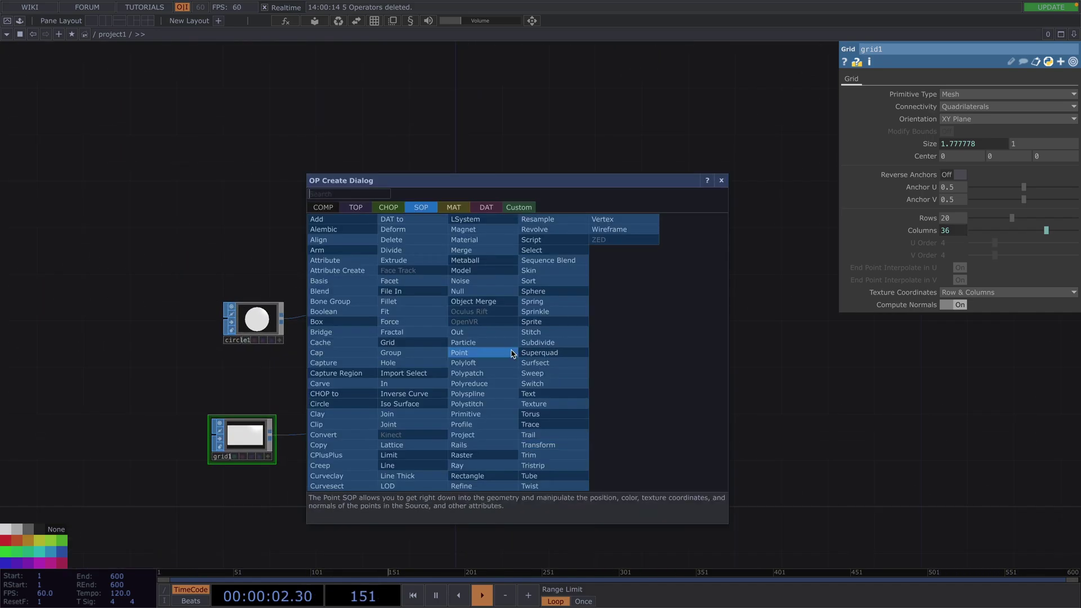
left_click(454, 207)
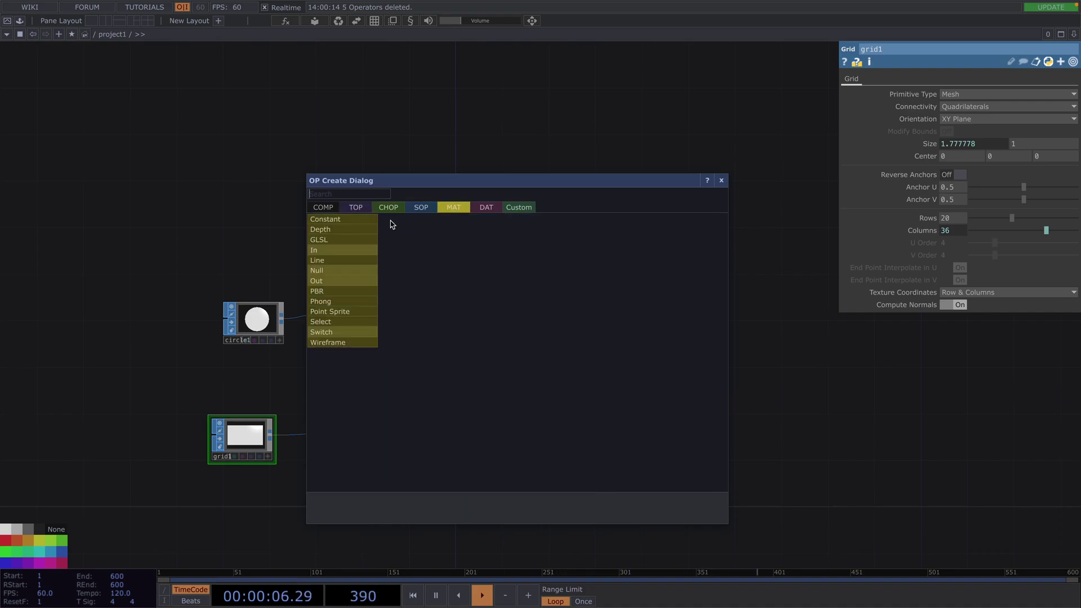
left_click(367, 226)
left_click(437, 244)
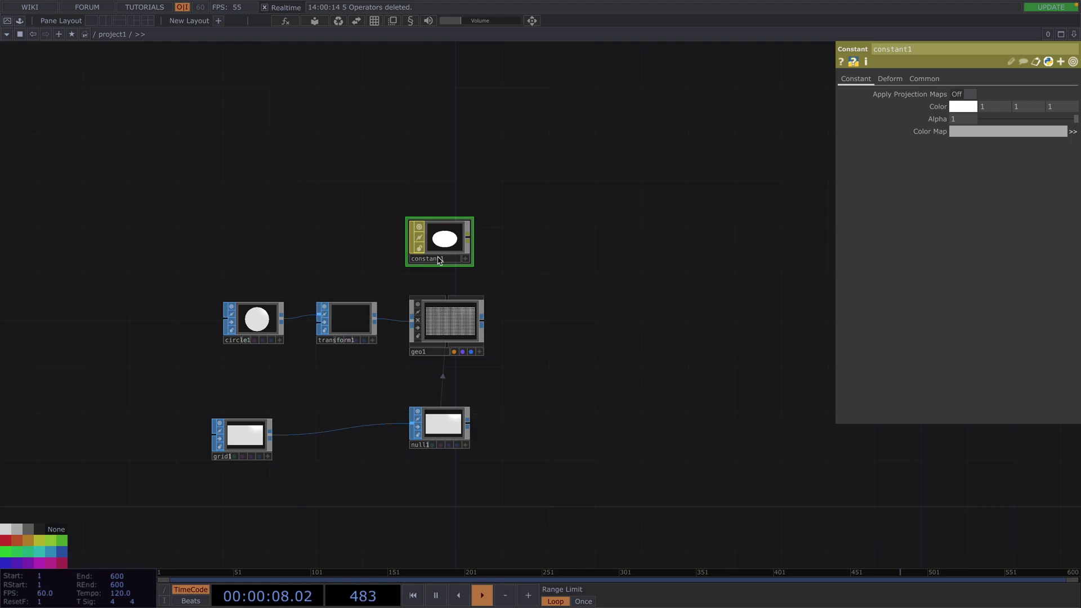
left_click_drag(439, 239, 445, 317)
left_click(439, 299)
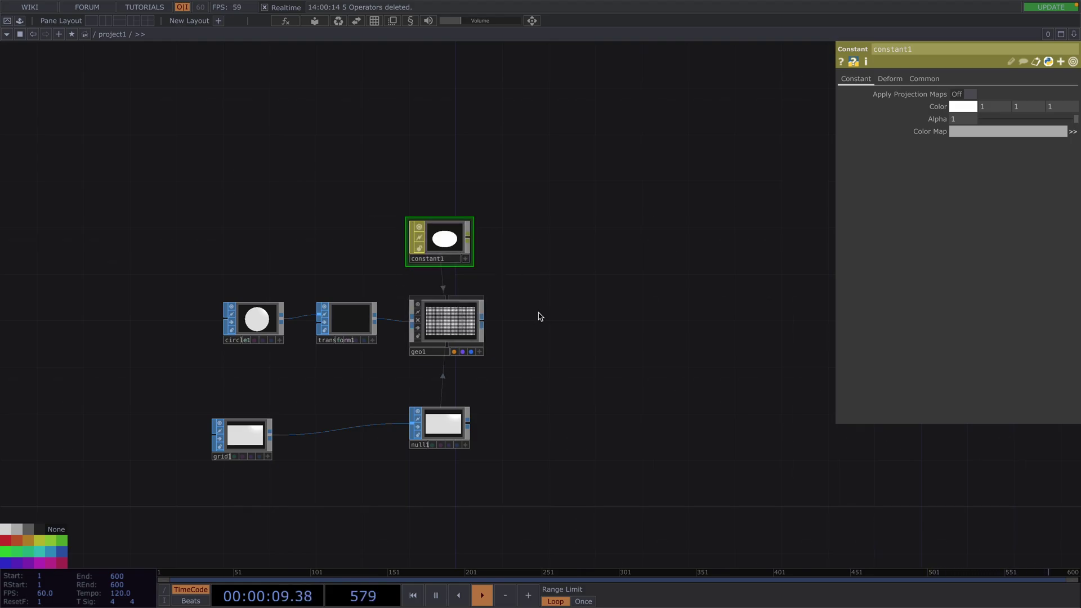
- Add a Camera COMP beside the Constant MAT
scroll(539, 306, "up", 1)
left_click_drag(539, 305, 501, 306)
key("Tab")
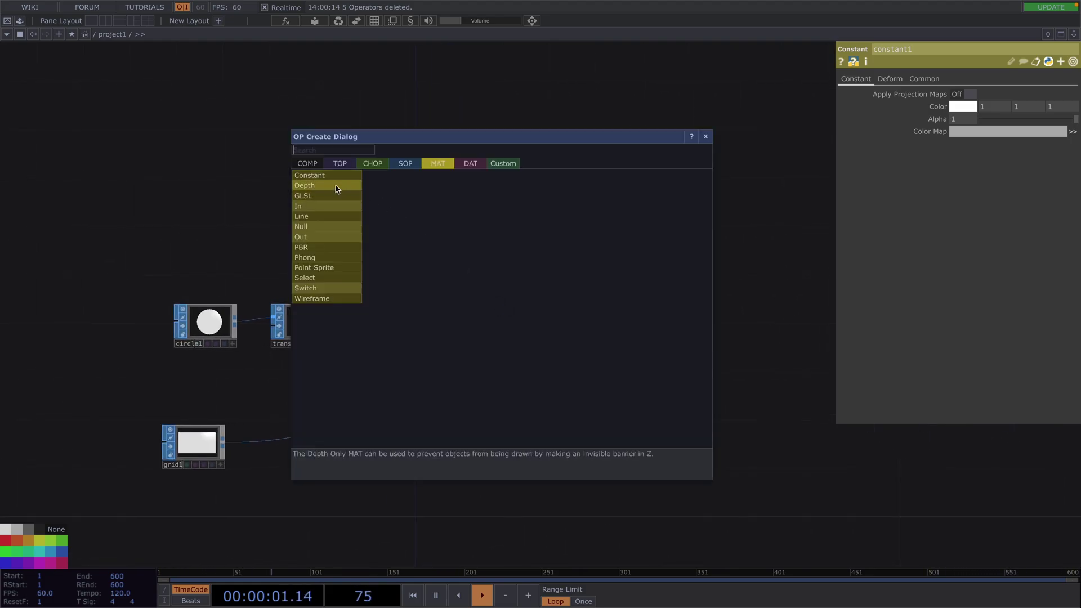
left_click(307, 164)
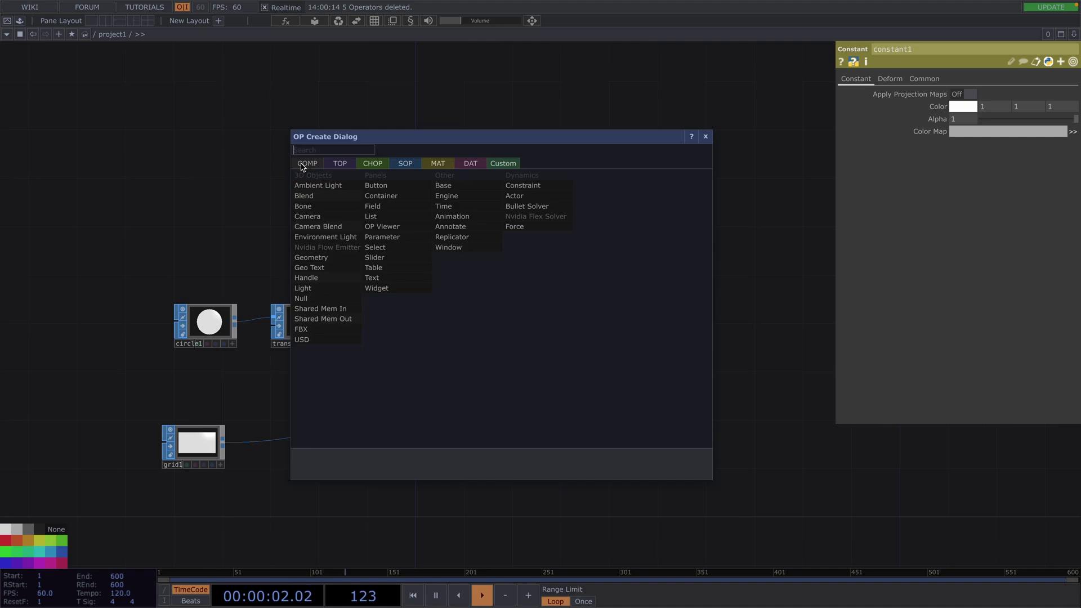
left_click(328, 218)
left_click(516, 237)
- Add a Render TOP below the camera to render the instanced circles
key("Tab")
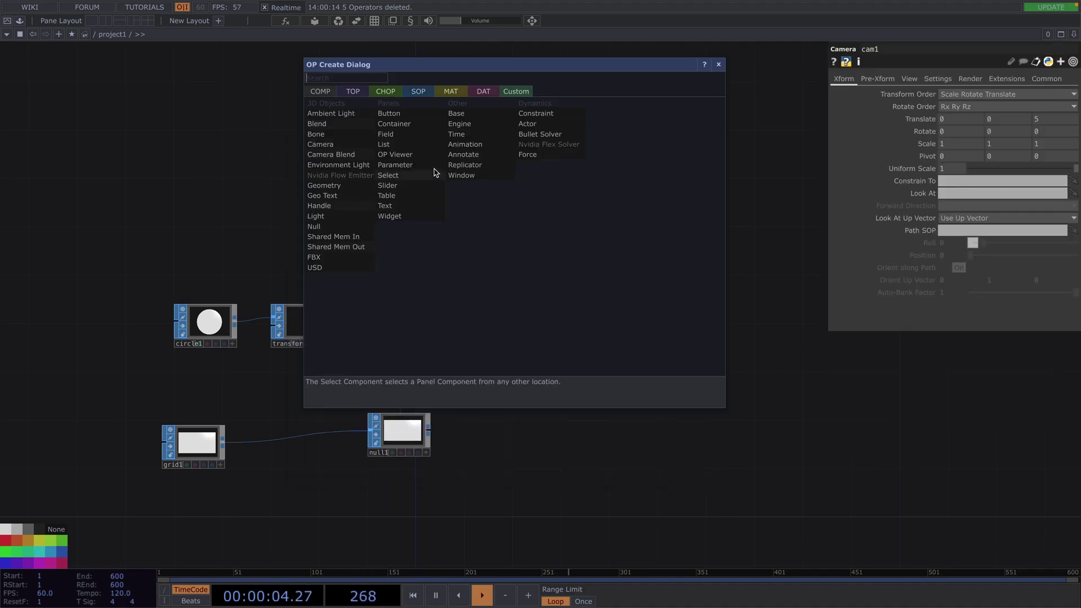
left_click(353, 91)
type("re")
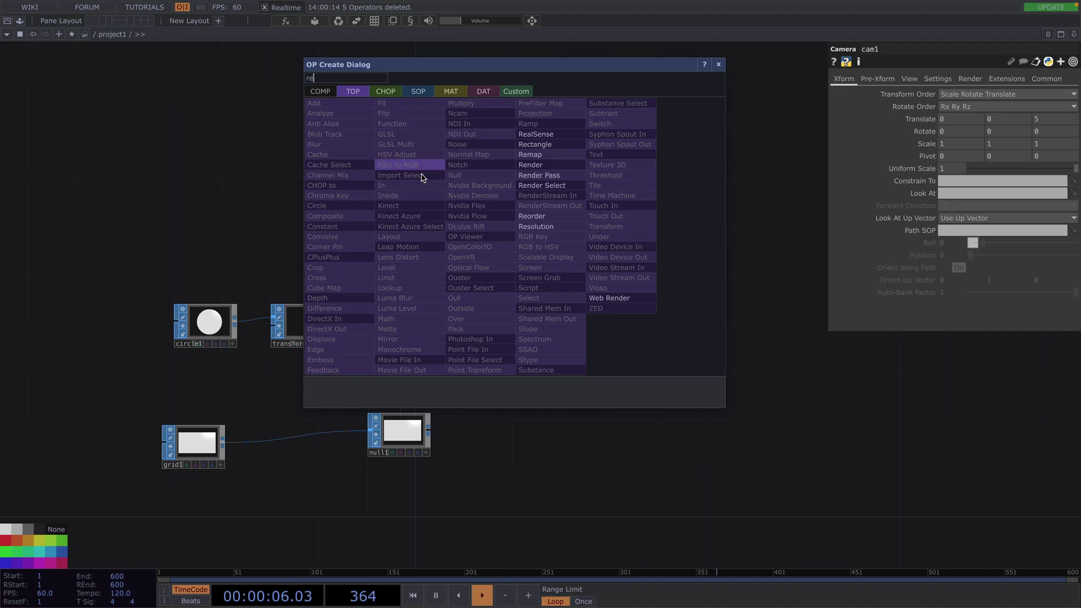
left_click(543, 165)
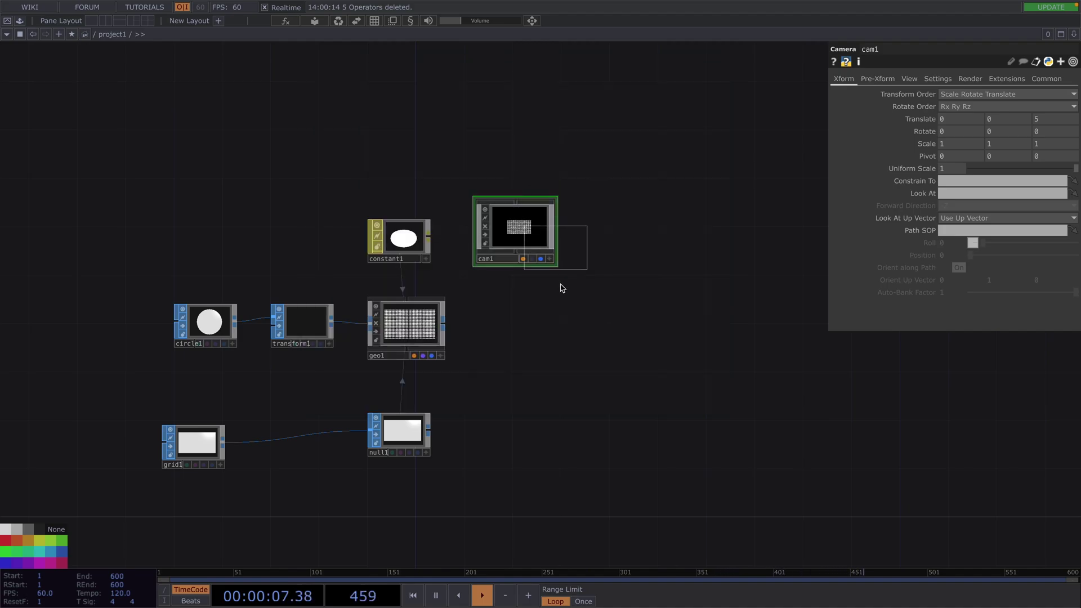
left_click(529, 336)
scroll(527, 335, "up", 5)
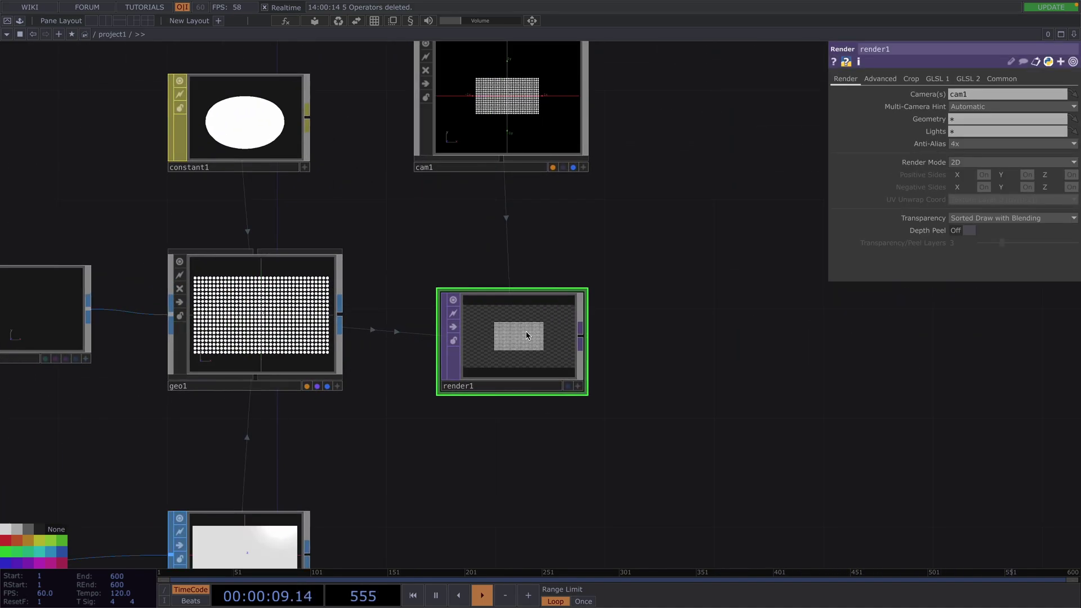
- Set the camera's Translate Z to 2.227 so the dot grid fills the render's width
left_click(532, 84)
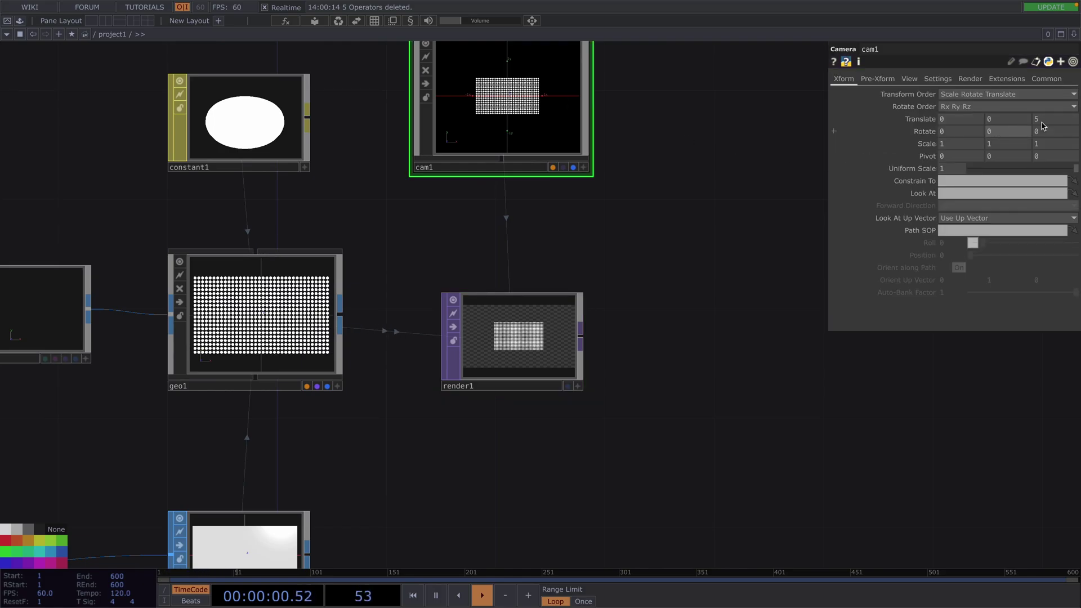
mouse_move(1044, 125)
middle_mouse_down()
mouse_move(1043, 108)
mouse_move(1030, 107)
mouse_move(1052, 107)
mouse_move(1040, 97)
mouse_move(1051, 149)
mouse_move(1042, 101)
mouse_move(1044, 125)
middle_mouse_up()
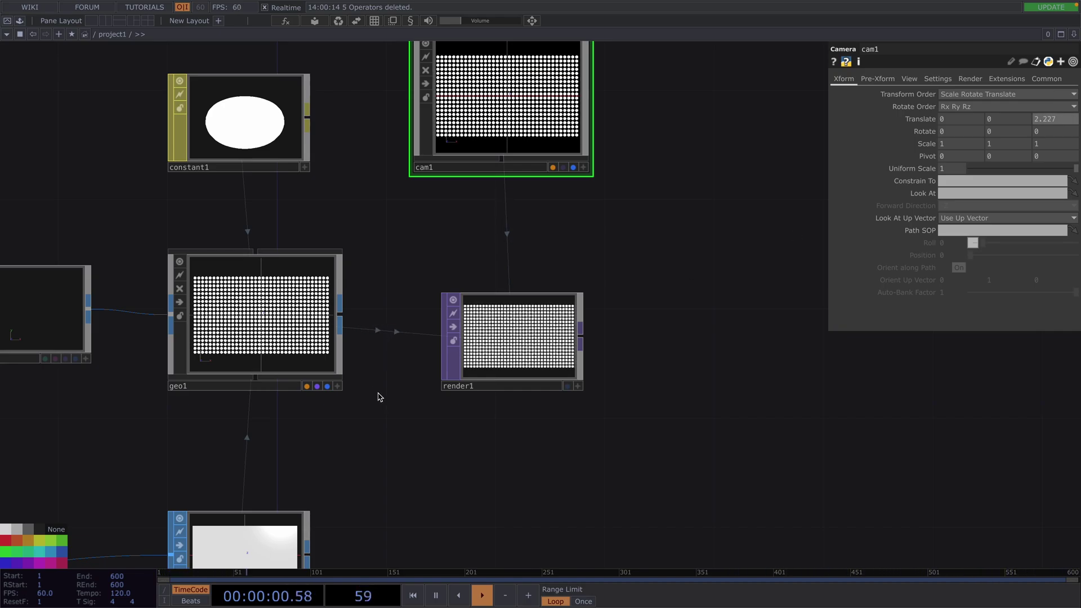
scroll(529, 352, "up", 6)
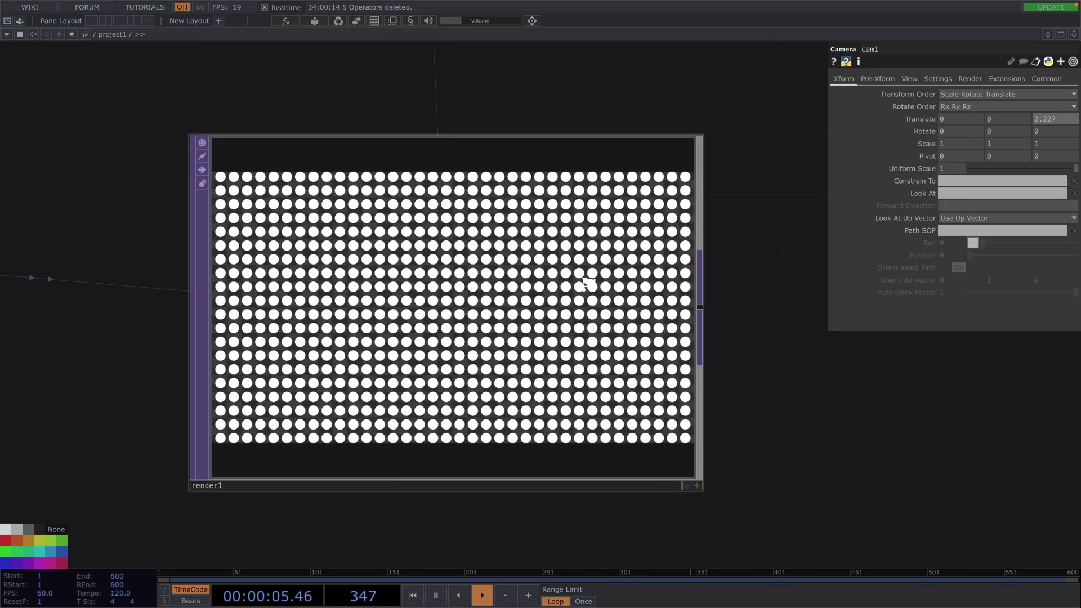
- Append a Null TOP to the Render TOP, place it well apart from the render, and turn on its display flag
scroll(582, 284, "down", 8)
left_click_drag(442, 413, 252, 442)
left_click(355, 338)
key("alt+n")
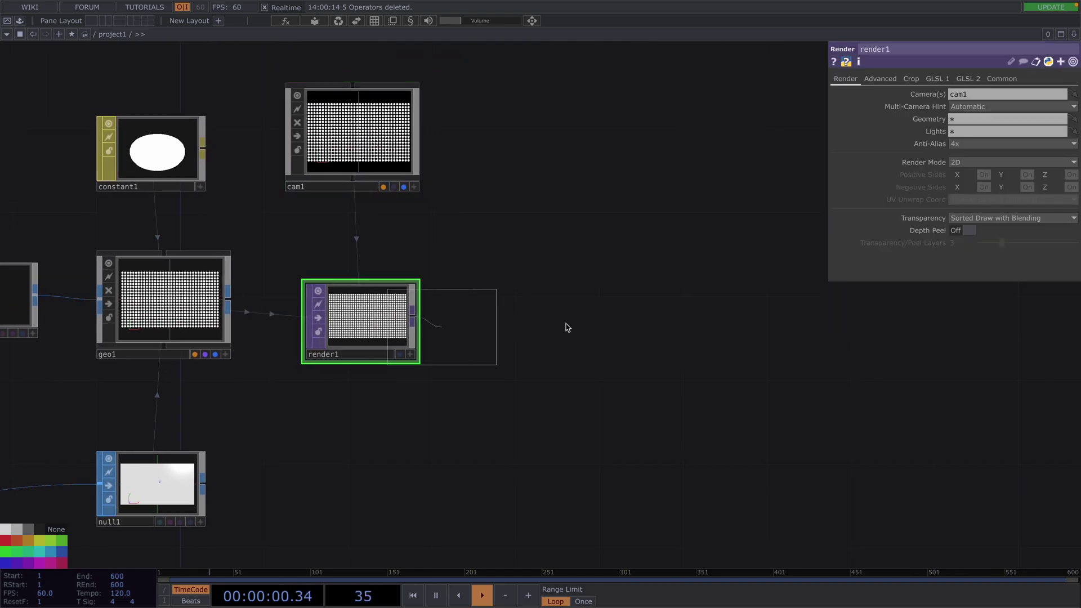
left_click(925, 322)
left_click_drag(1001, 359, 636, 401)
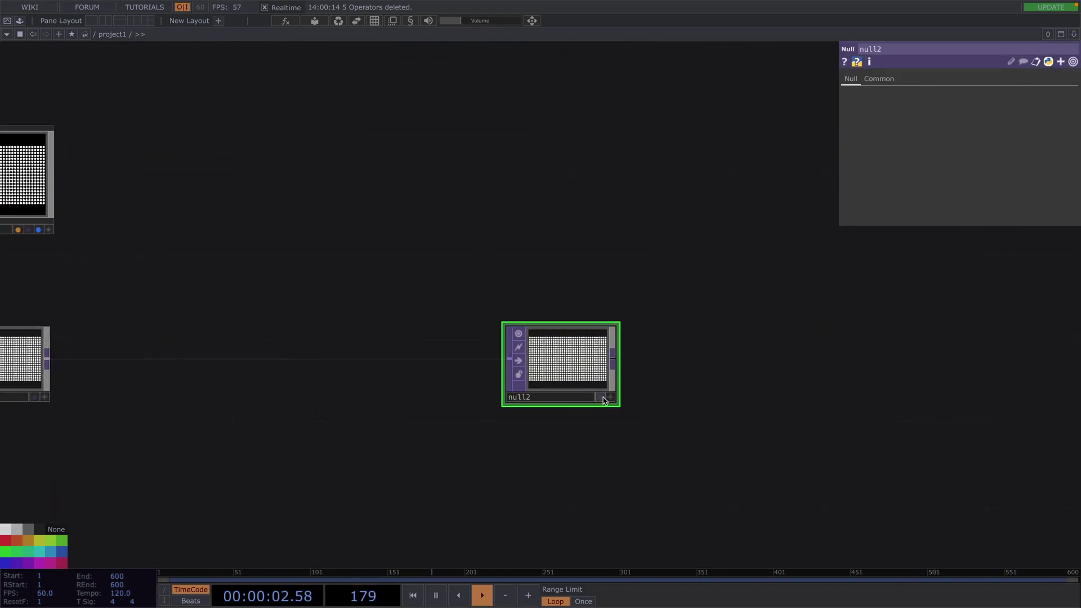
left_click_drag(582, 376, 814, 349)
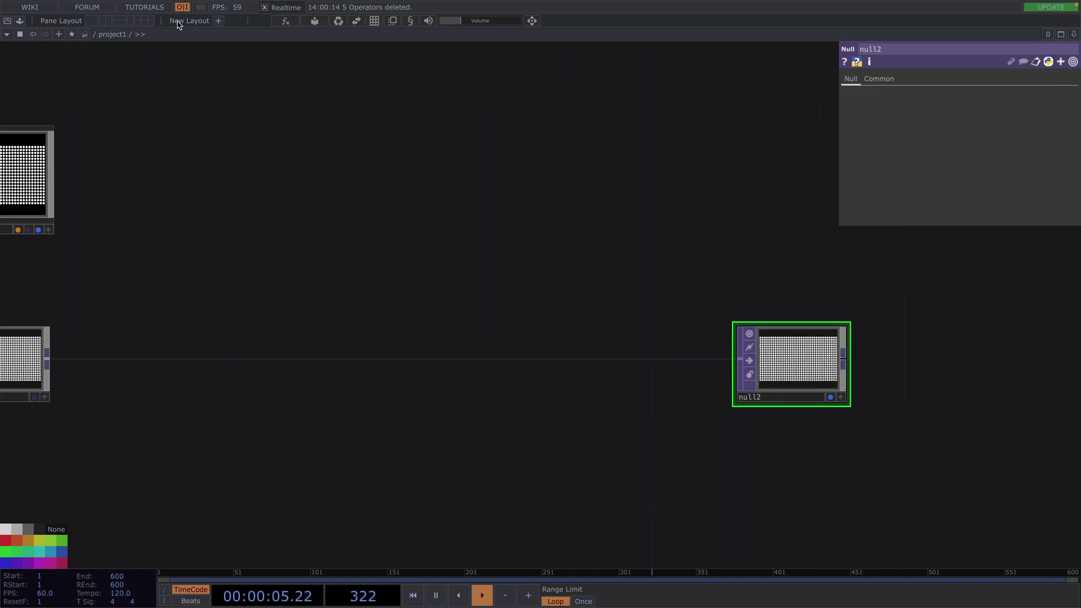
- Split the workspace into two side-by-side panes and make the second one a TOP Viewer
left_click(107, 22)
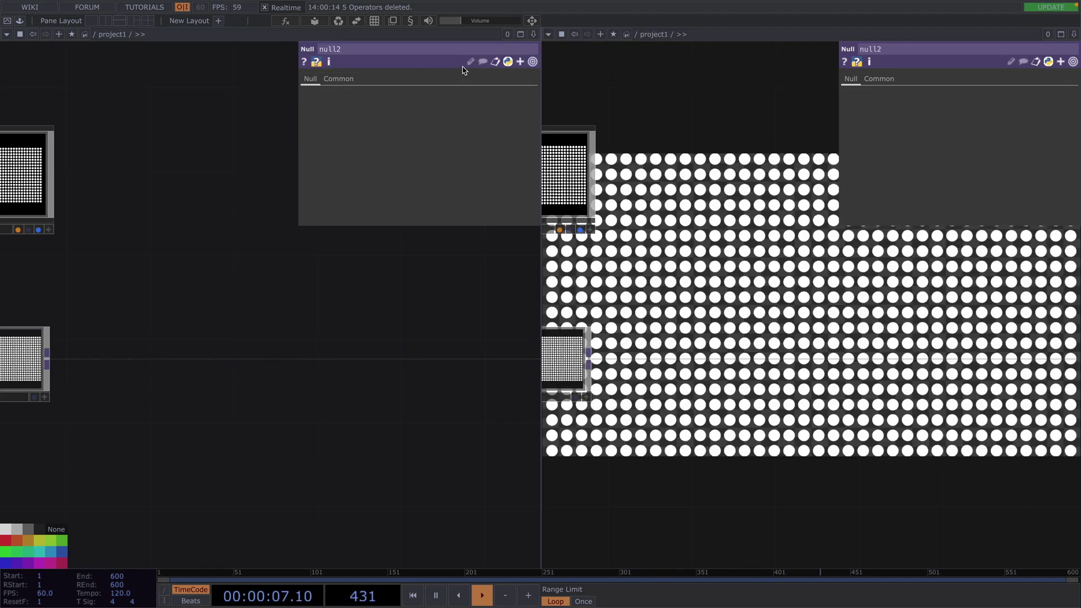
left_click(549, 34)
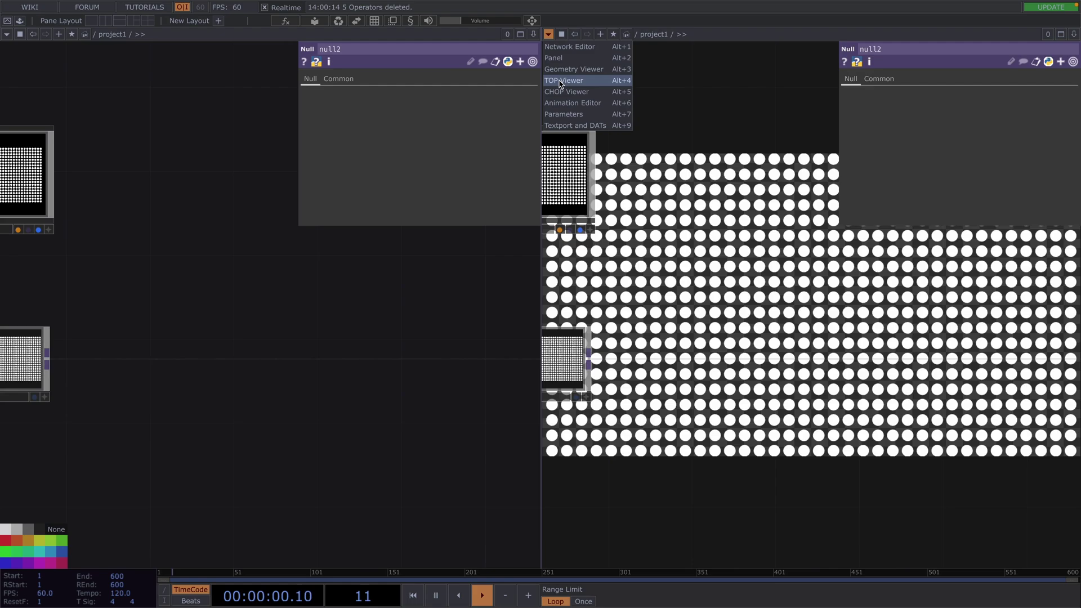
left_click(558, 83)
- Insert an RGB Key TOP into the connection between the Render TOP and null2
left_click_drag(415, 398, 105, 362)
scroll(341, 384, "down", 2)
left_click_drag(356, 339, 473, 339)
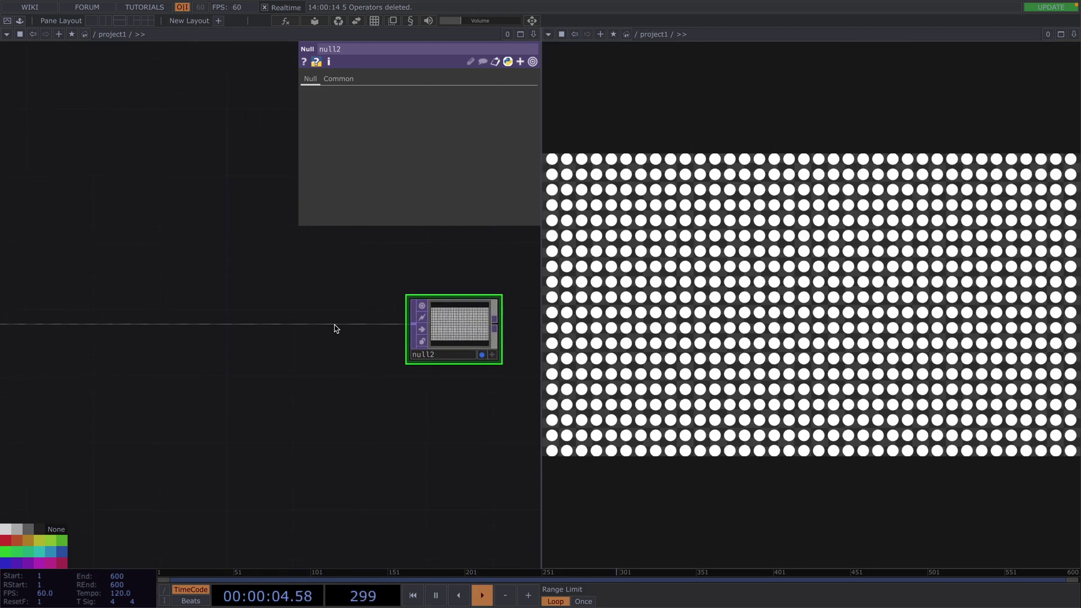
right_click(337, 325)
left_click(351, 315)
type("rg")
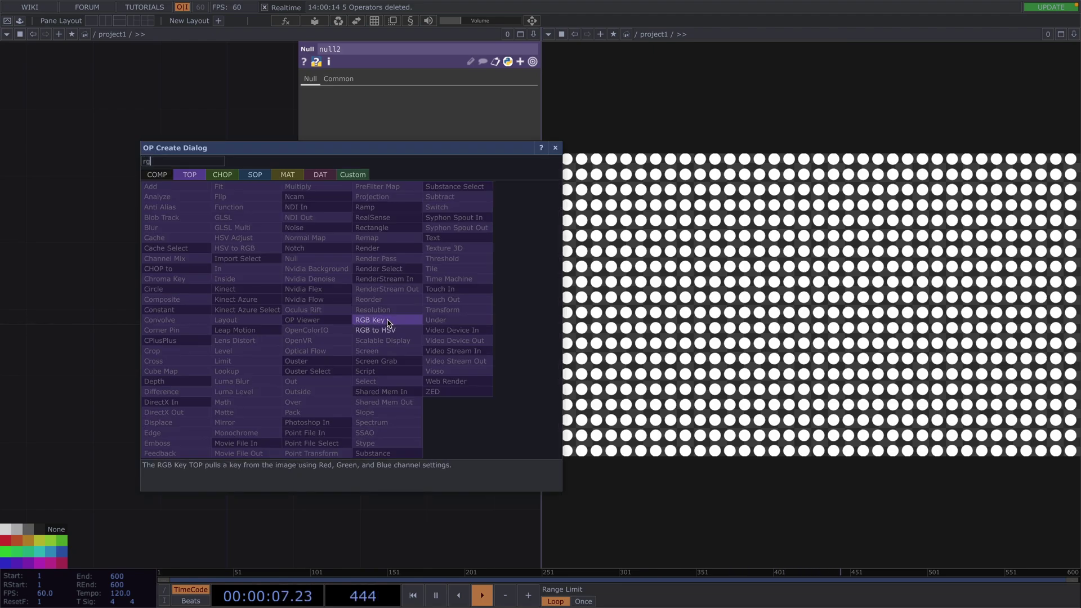
left_click(370, 319)
left_click(363, 332)
left_click_drag(299, 387, 401, 393)
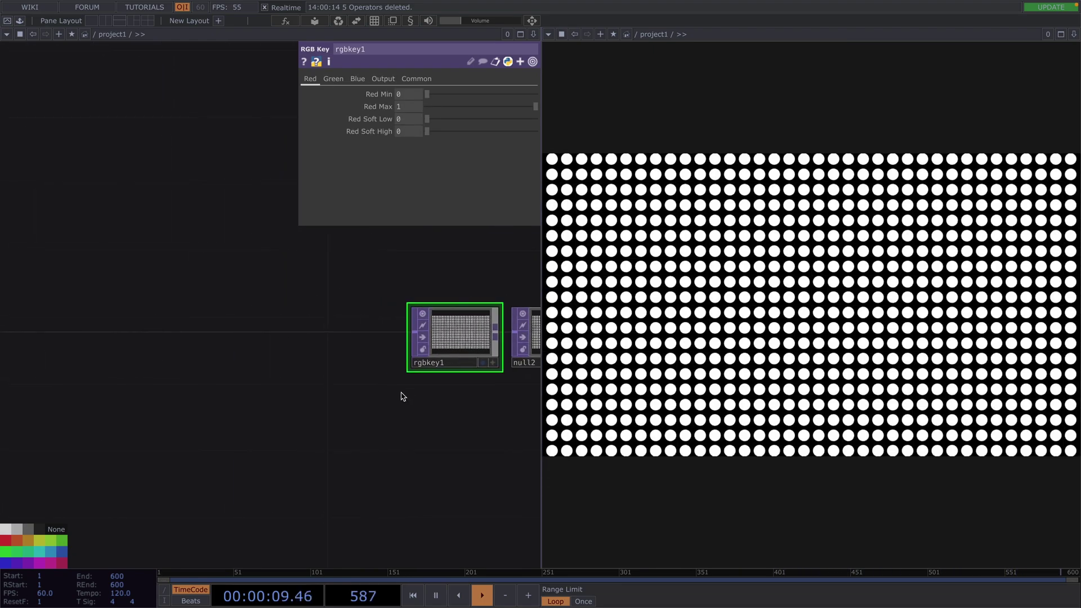
- Space out the RGB Key TOP and null2 farther along the chain to free room after the Render TOP
scroll(362, 393, "down", 4)
scroll(194, 415, "down", 1)
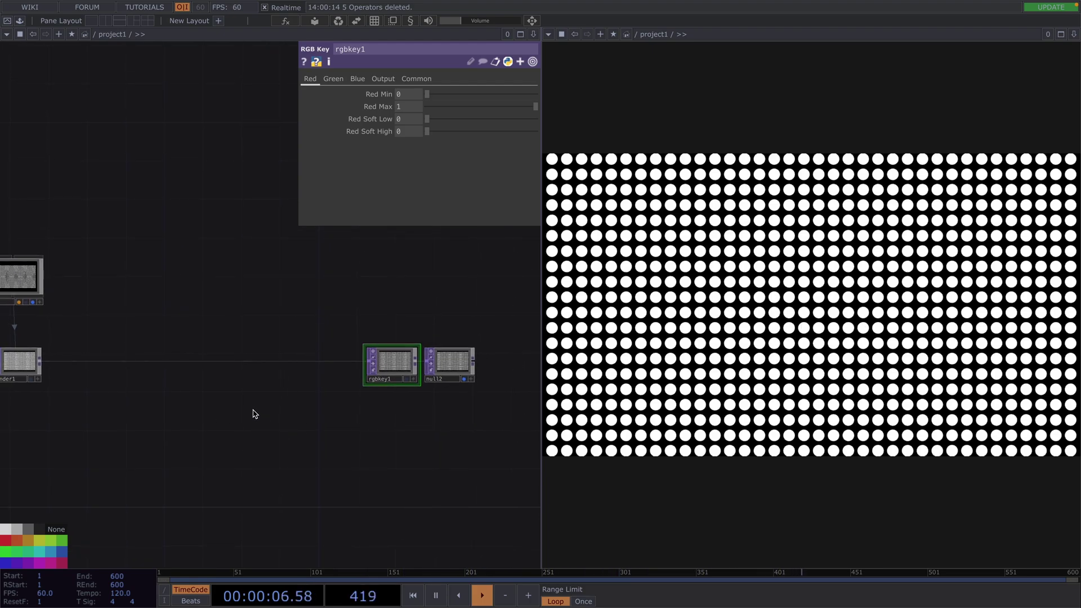
left_click_drag(358, 413, 249, 410)
left_click_drag(362, 363, 410, 363)
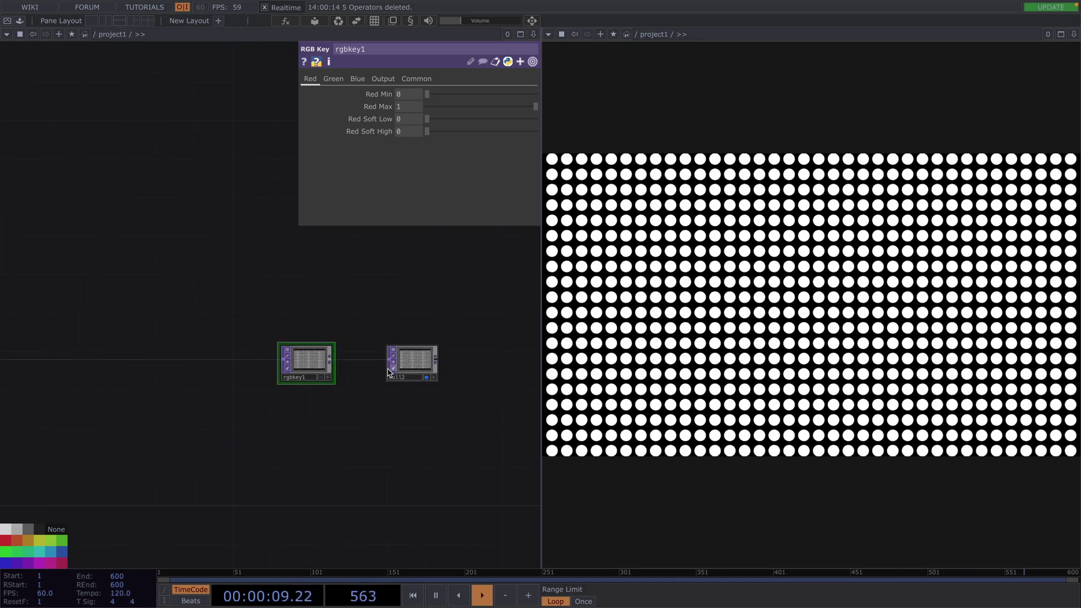
left_click(310, 372)
left_click_drag(310, 370, 348, 369)
- Add a Rectangle TOP between the Render TOP and the RGB Key TOP, and connect the render's output to its input
left_click_drag(265, 398, 407, 404)
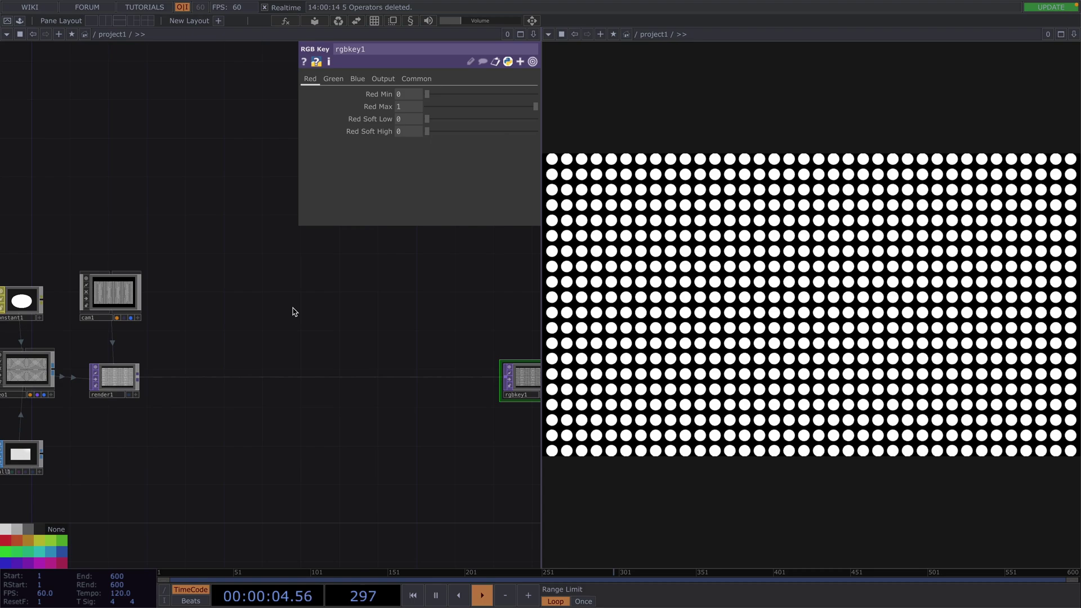
key("Tab")
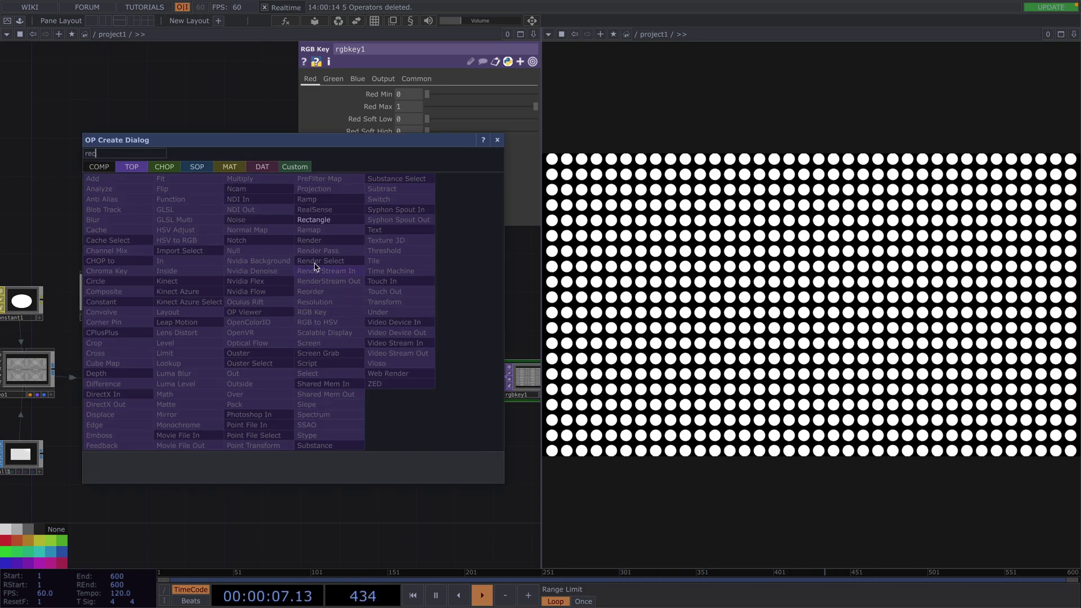
left_click(327, 220)
left_click(296, 314)
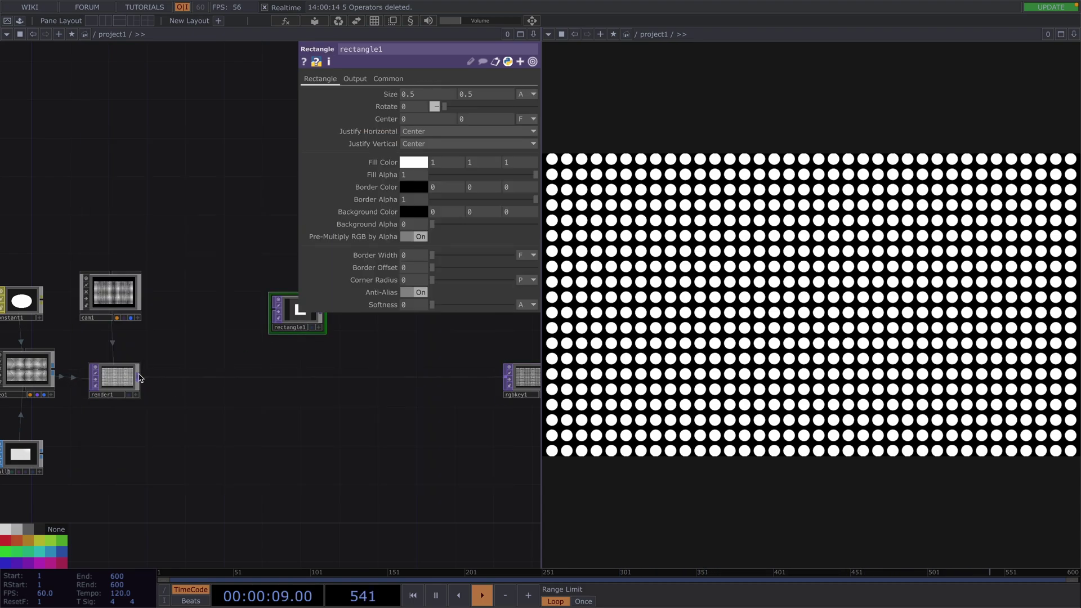
left_click_drag(139, 377, 269, 315)
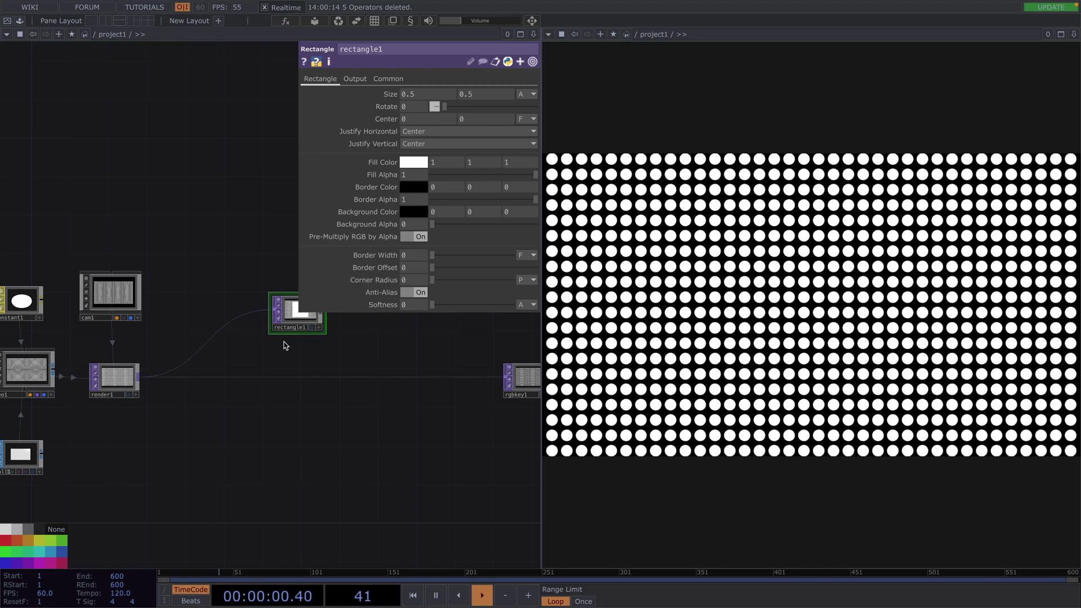
left_click_drag(254, 361, 208, 394)
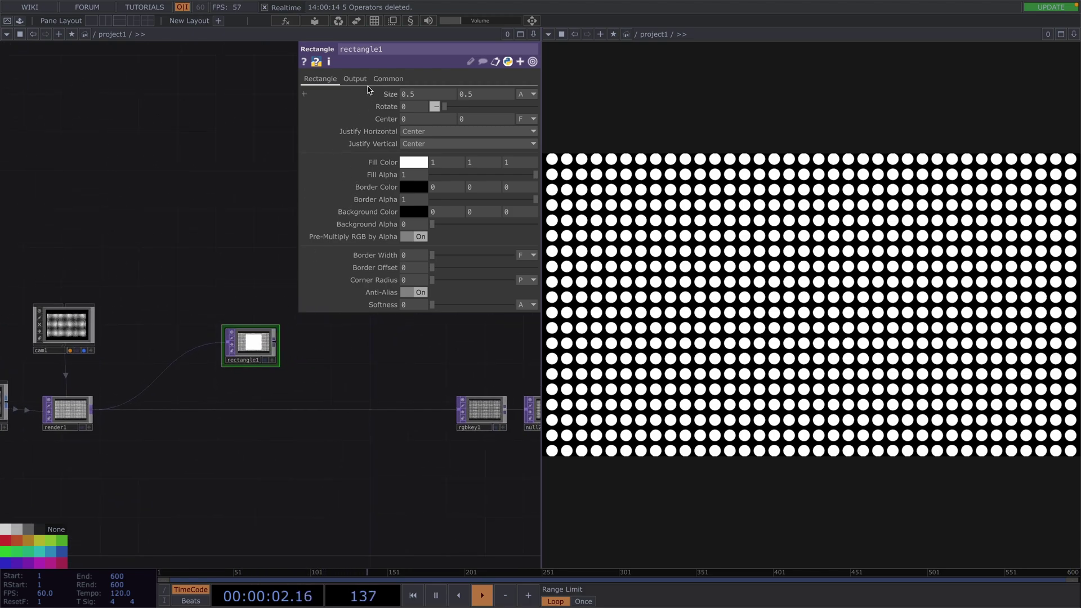
- Set the Rectangle TOP's Combine with Input option to Set Resolution Only
left_click(364, 82)
left_click(424, 94)
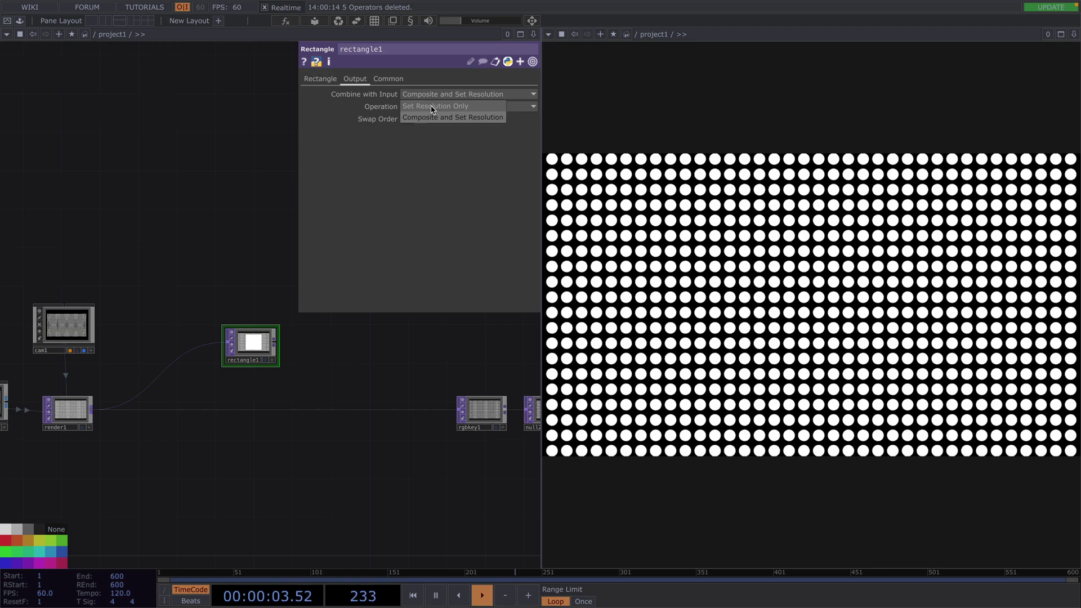
left_click(433, 107)
scroll(253, 344, "up", 5)
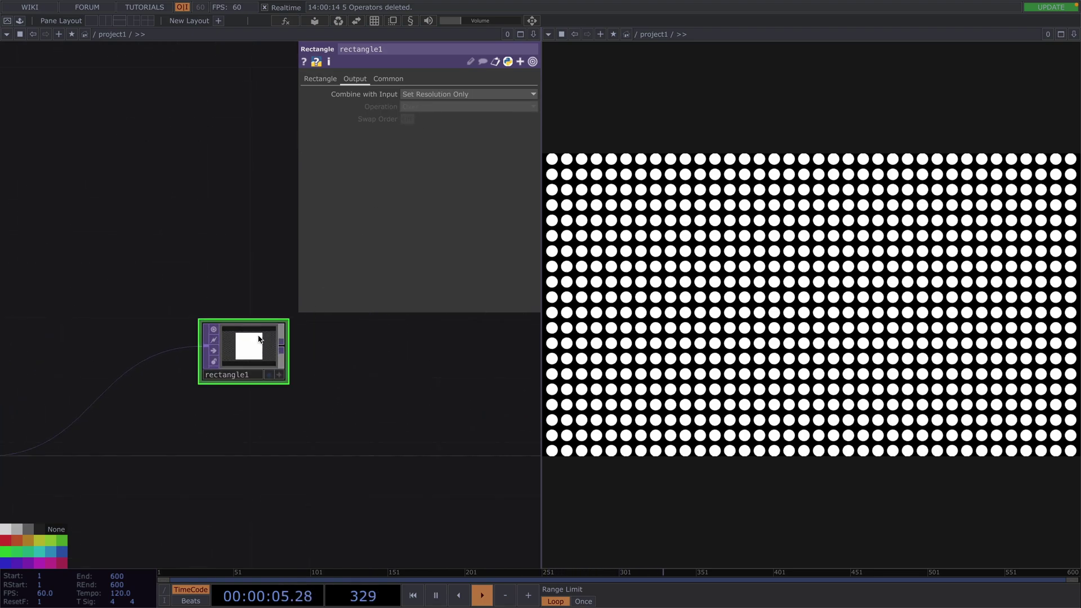
- Set rectangle1's width to 0.9 and reduce its Fill Alpha to 0
scroll(254, 341, "up", 2)
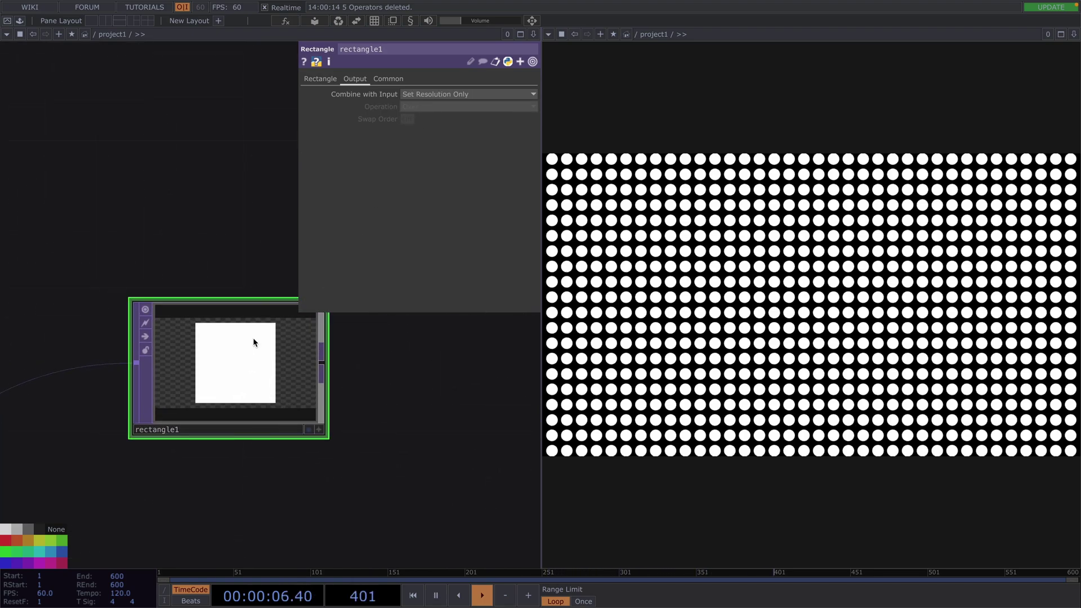
left_click(320, 79)
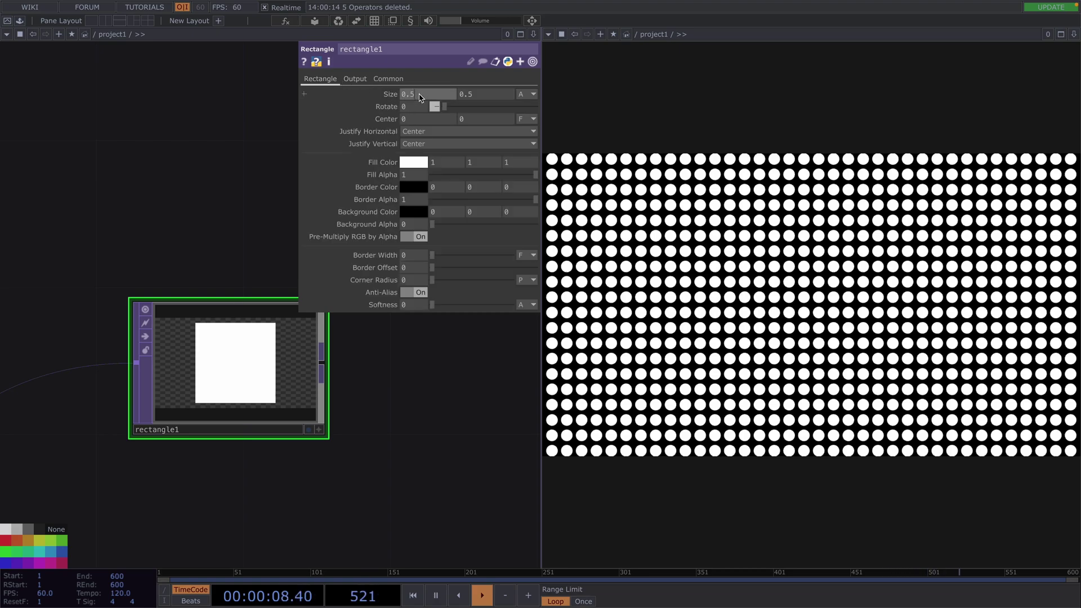
middle_click_drag(419, 97, 484, 97)
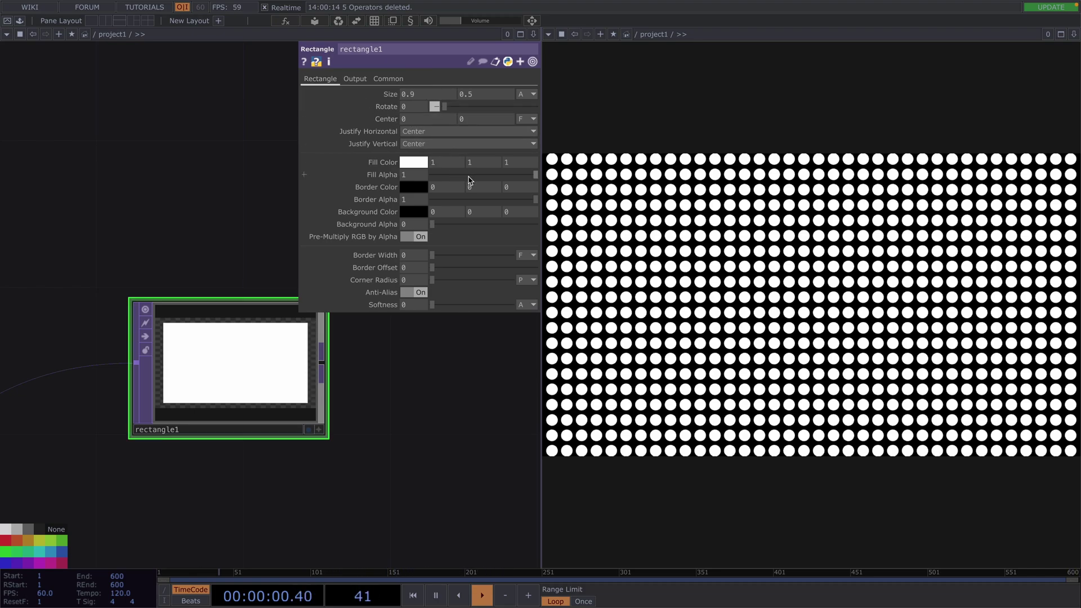
left_click_drag(471, 176, 401, 175)
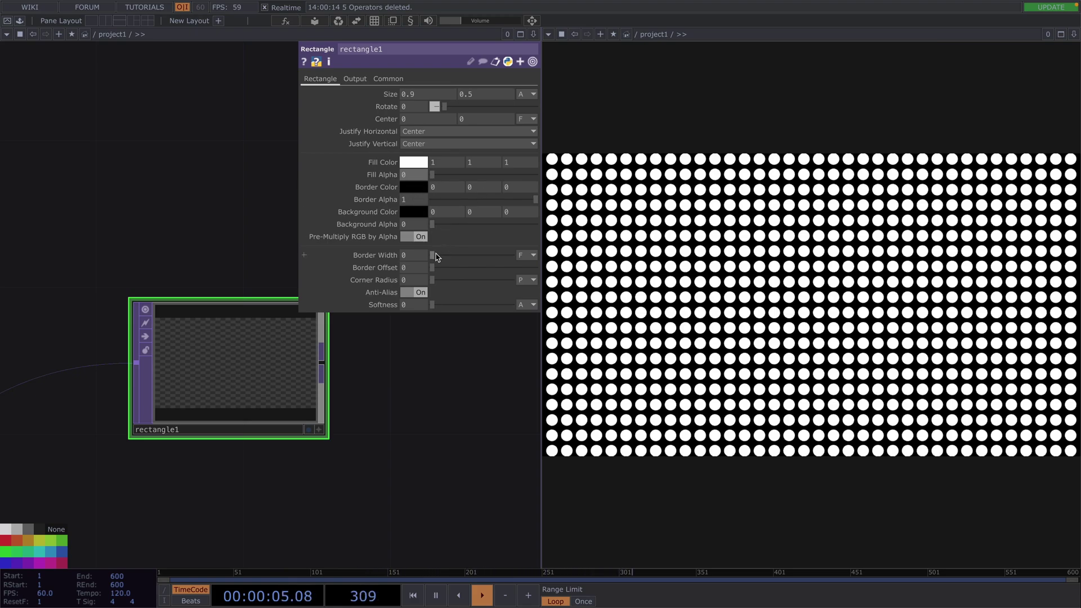
- Give rectangle1 a white border with a Border Width of 0.1
left_click_drag(437, 256, 518, 262)
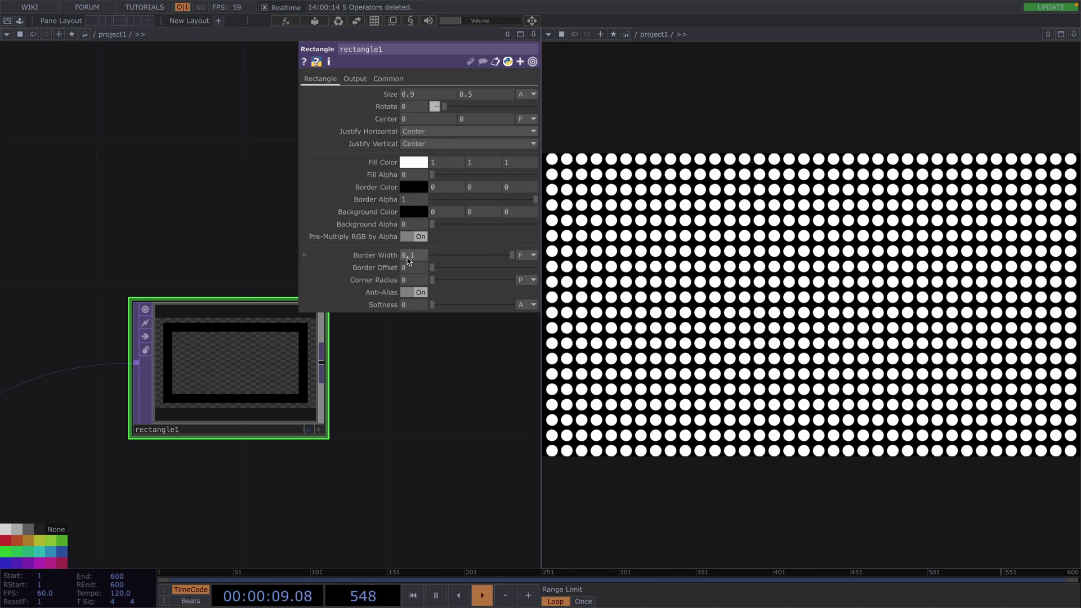
left_click(413, 189)
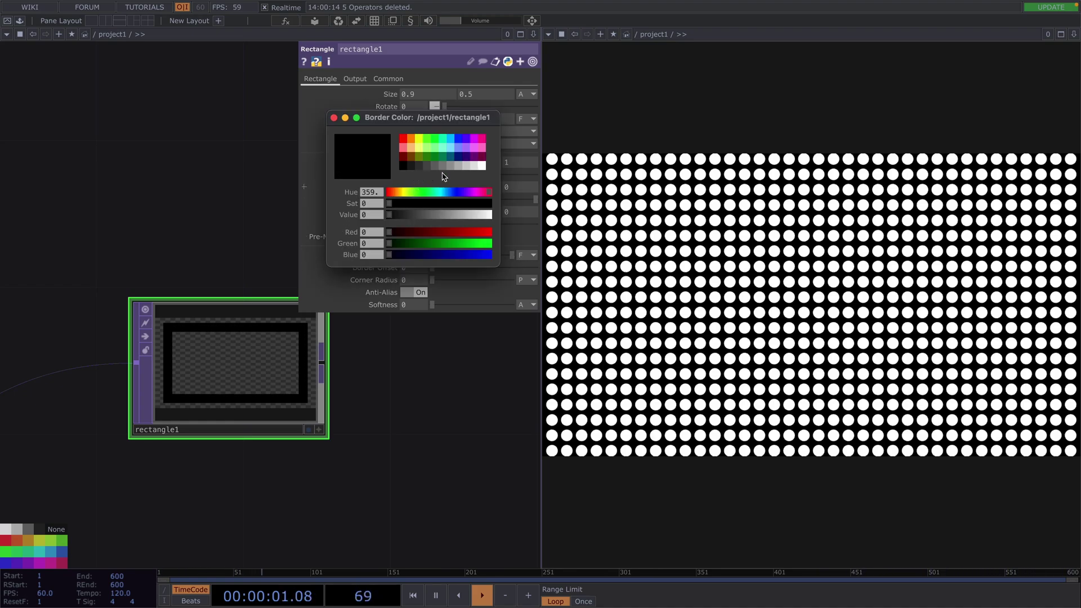
left_click(483, 167)
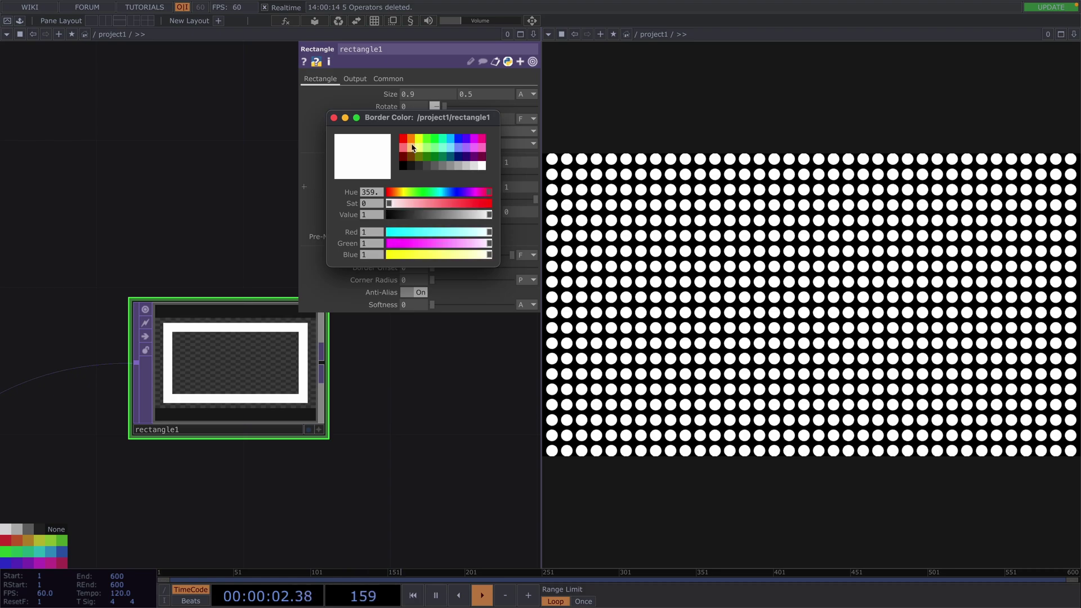
left_click(334, 118)
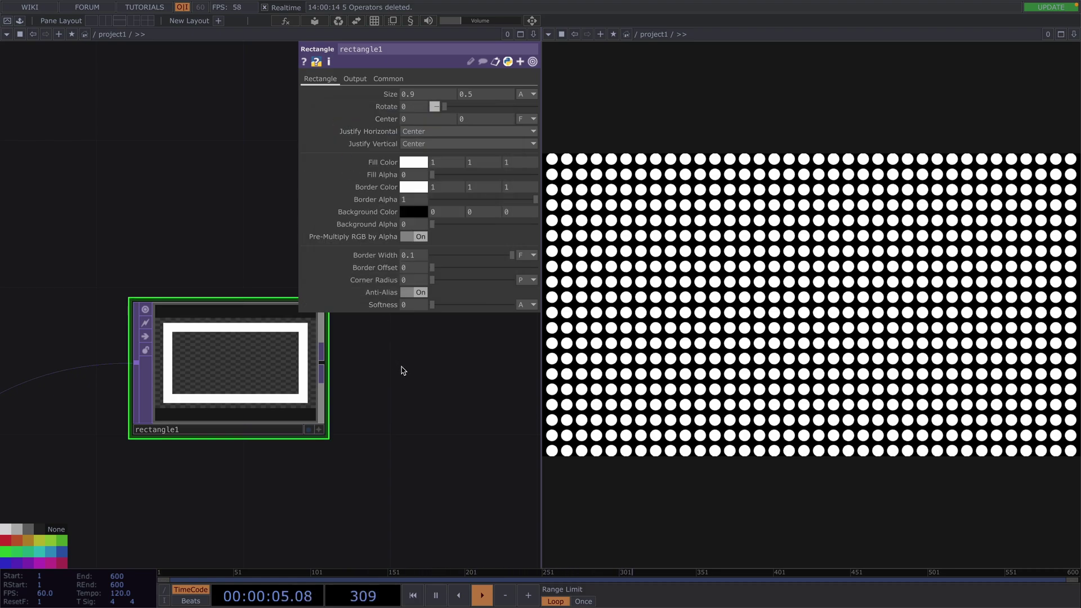
key("p")
- Move rectangle1 higher in the network and paste three copies of it stacked below
middle_click_drag(401, 367, 381, 330)
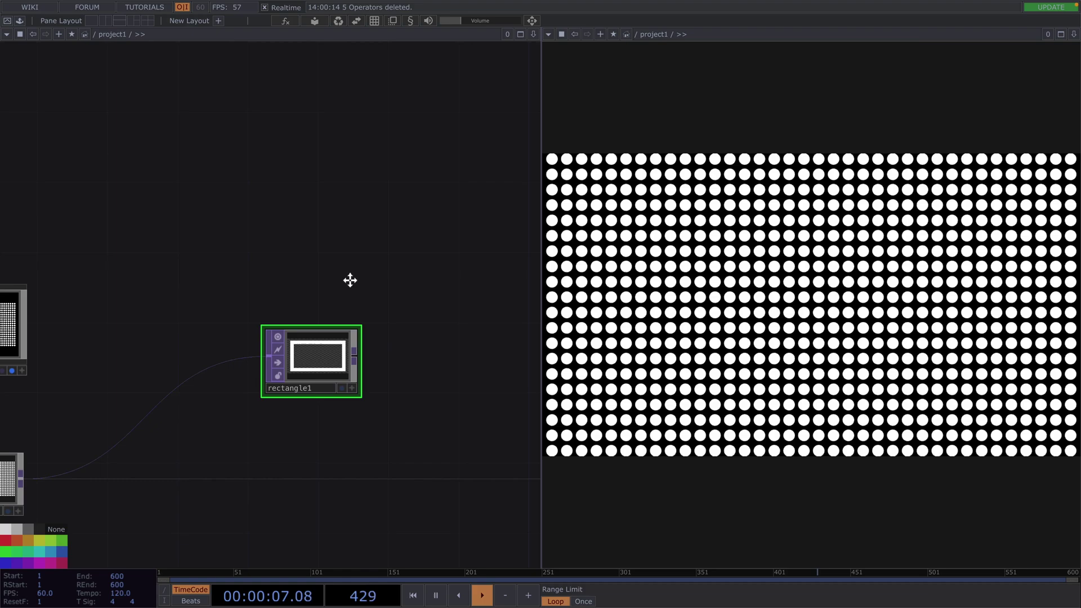
left_click_drag(350, 280, 364, 337)
left_click_drag(341, 408, 333, 172)
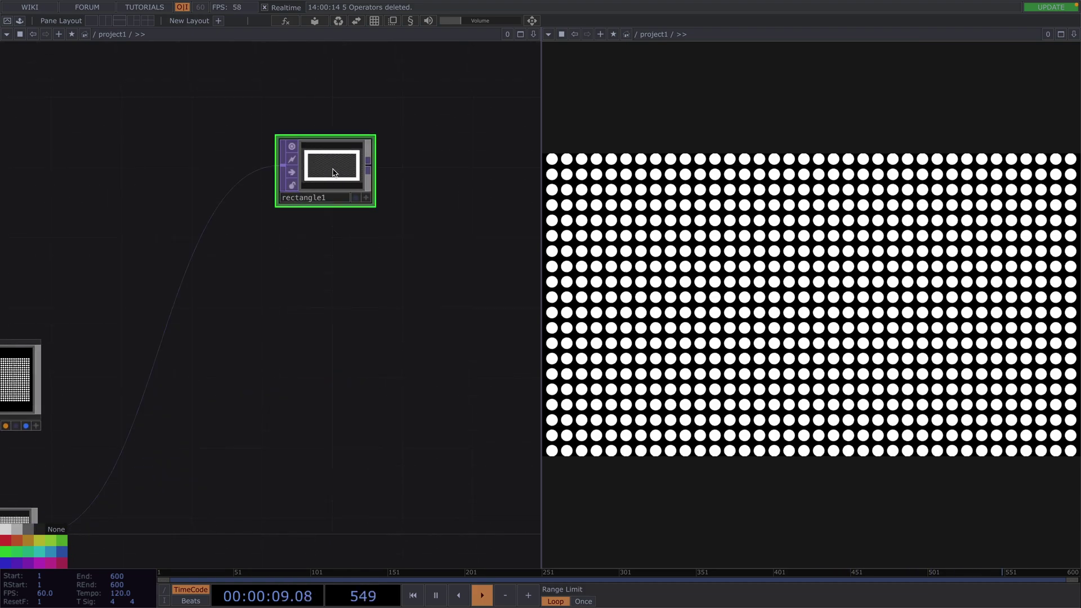
key("ctrl+c")
key("ctrl+v")
key("ctrl+v")
key("ctrl+v")
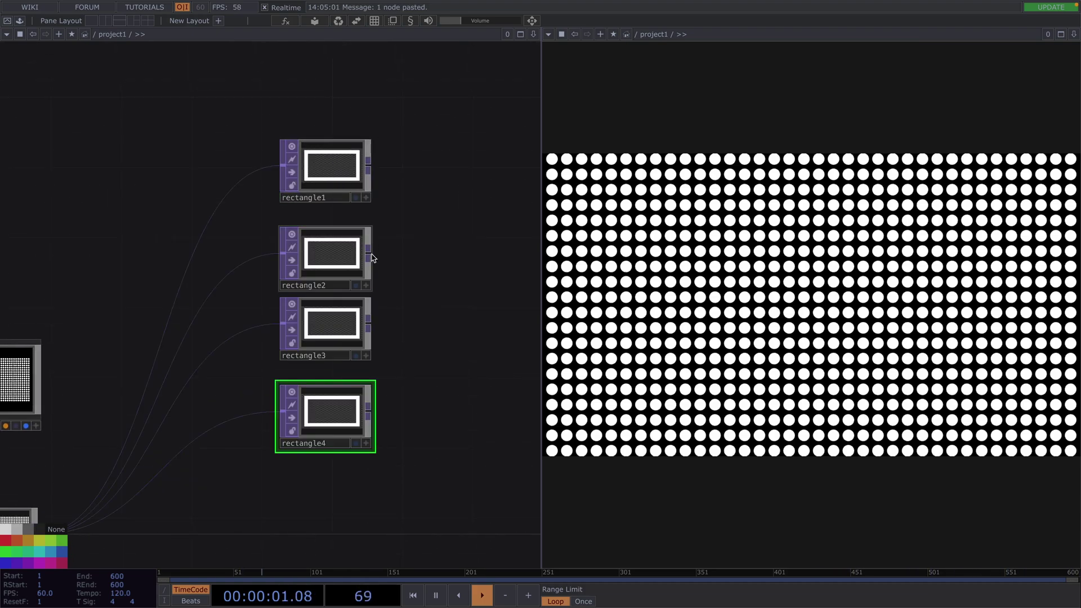
- Add a Transform TOP fed by rectangle1's output
left_click_drag(400, 290, 399, 321)
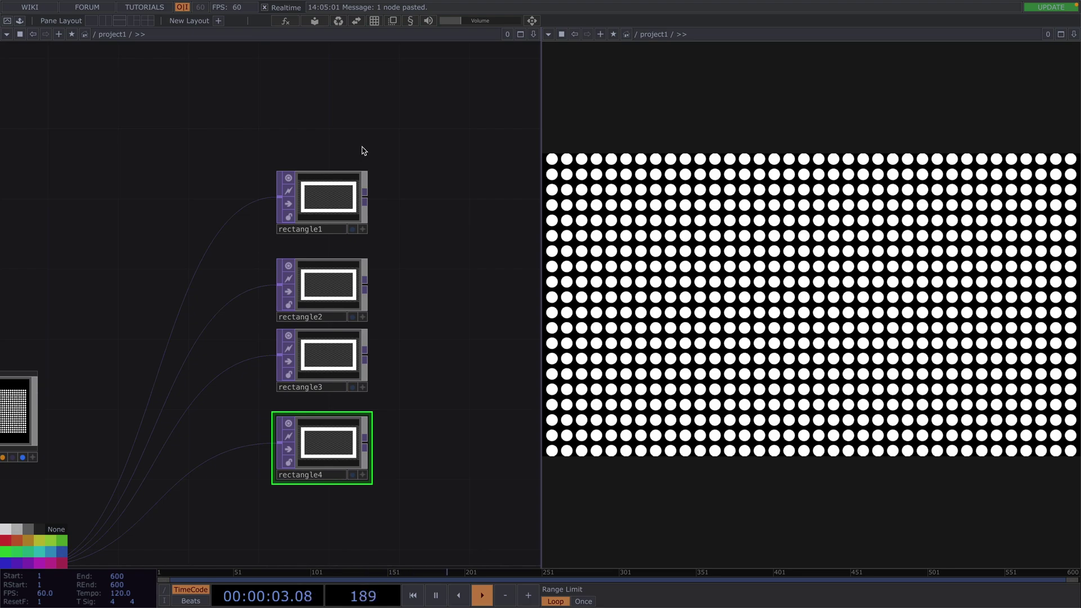
key("Tab")
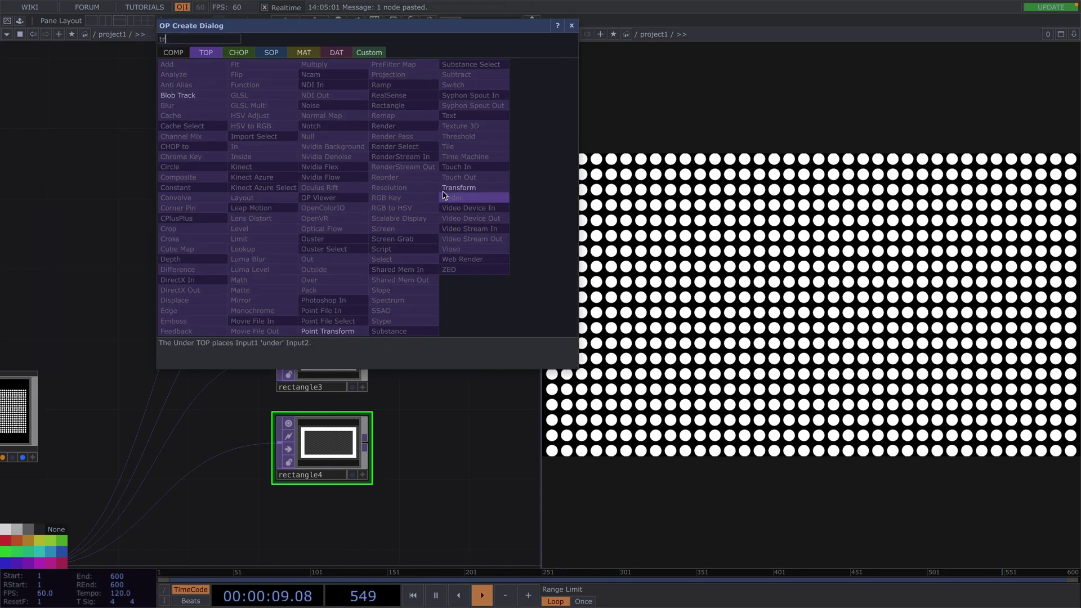
left_click(447, 192)
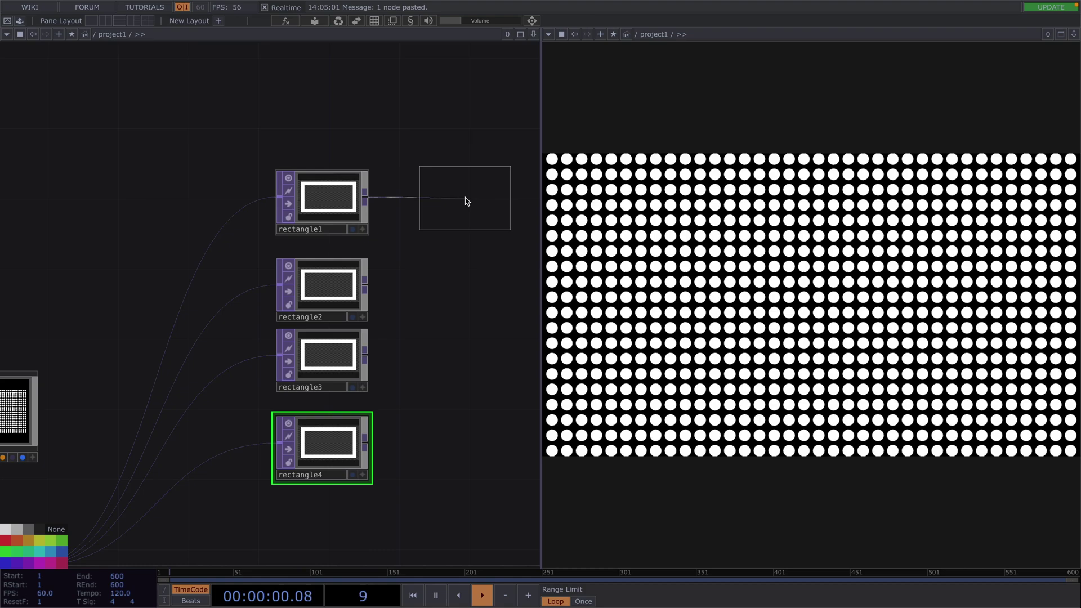
left_click(467, 203)
- Paste three copies of the Transform TOP and connect them to rectangle2, rectangle3 and rectangle4 respectively
key("ctrl+c")
key("ctrl+v")
key("ctrl+v")
key("ctrl+v")
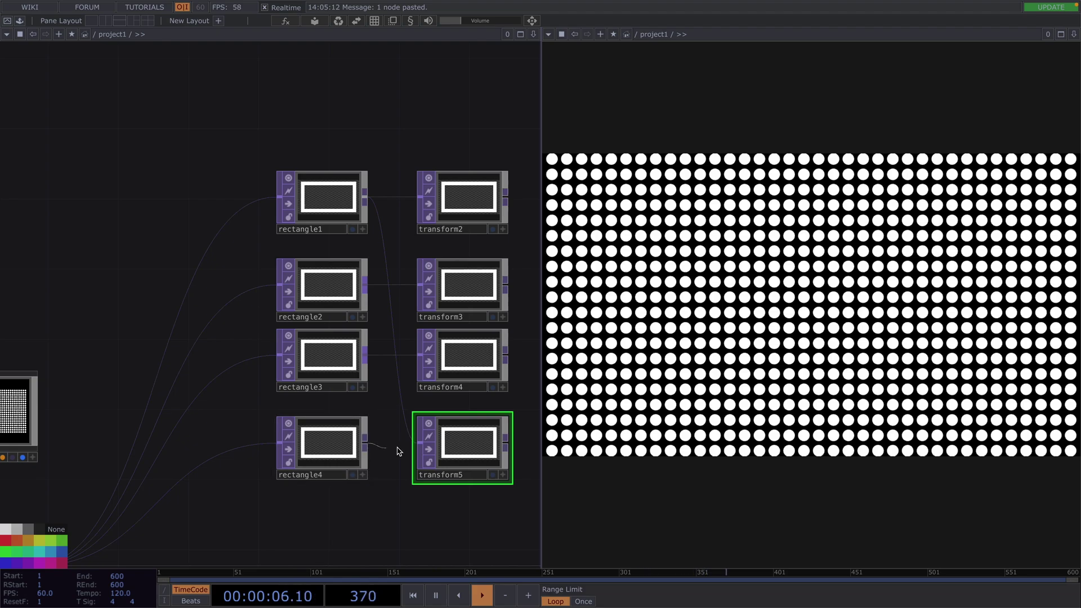
left_click(418, 444)
- Add a Composite TOP after the transforms and connect all four Transform TOPs to its input
left_click_drag(381, 404, 250, 399)
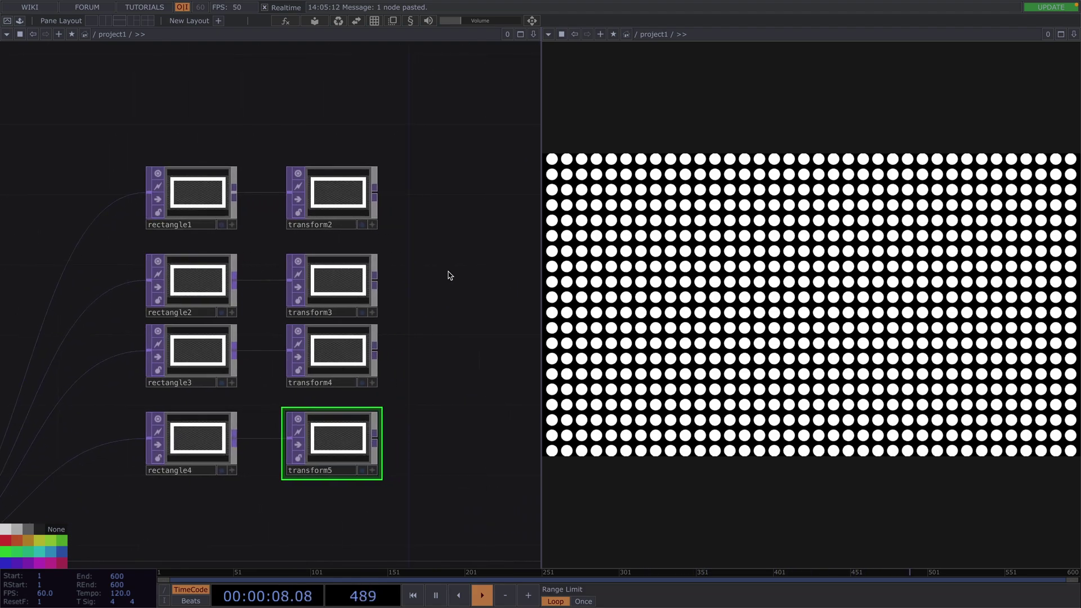
left_click_drag(448, 271, 364, 284)
left_click(270, 212)
right_click_drag(253, 132, 294, 478)
right_click(292, 213)
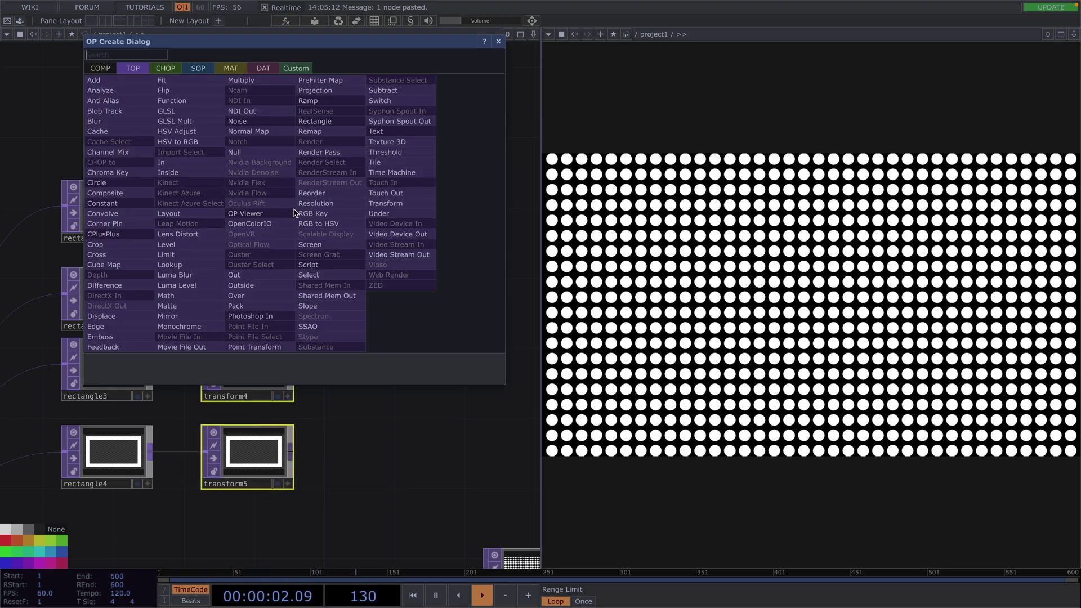
type("c")
left_click(110, 194)
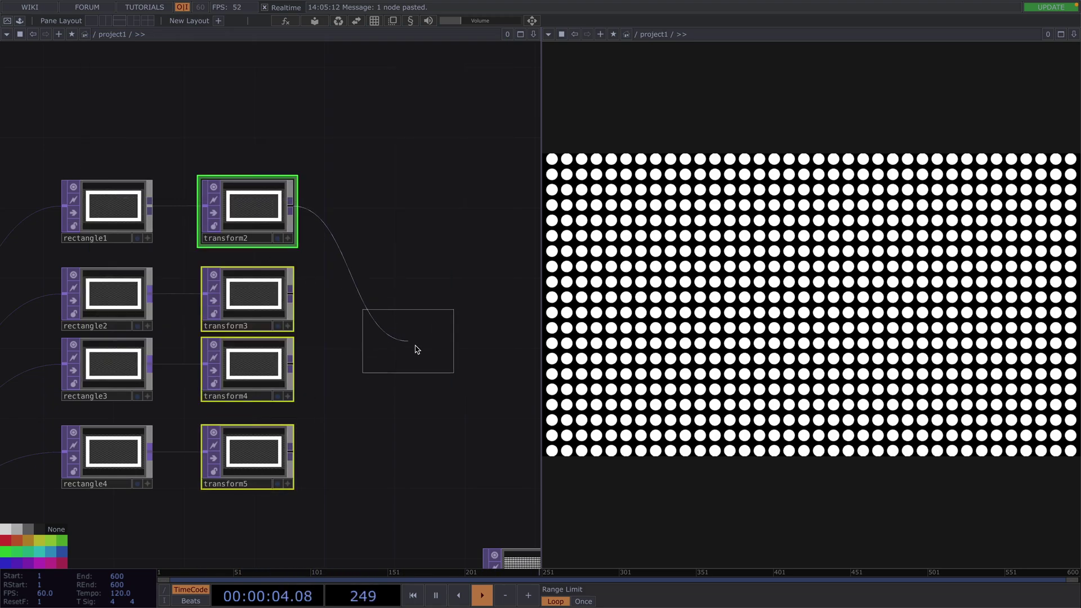
left_click(425, 359)
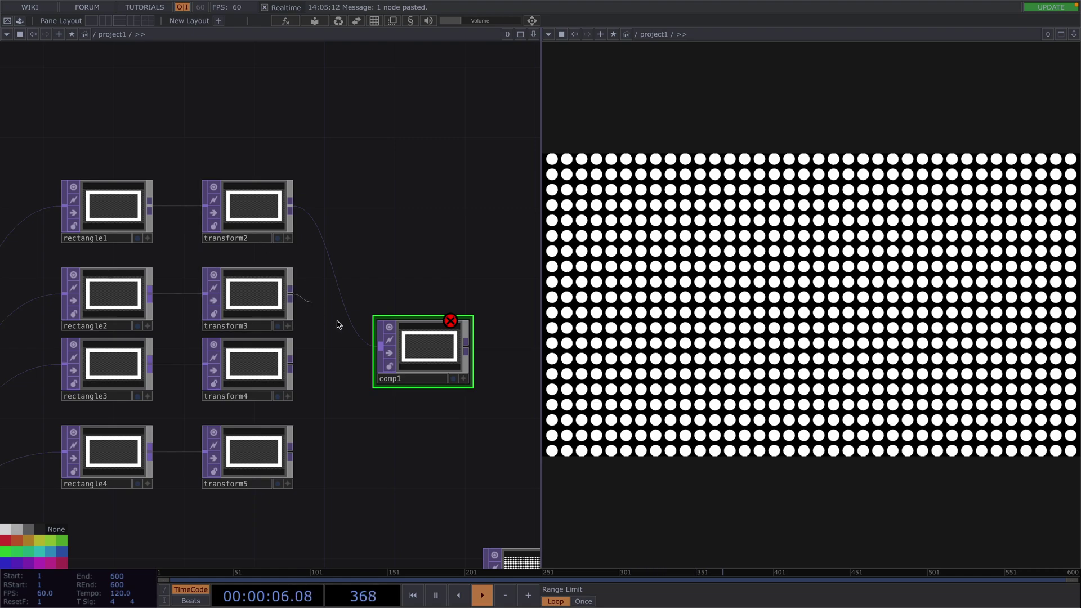
left_click_drag(291, 364, 378, 355)
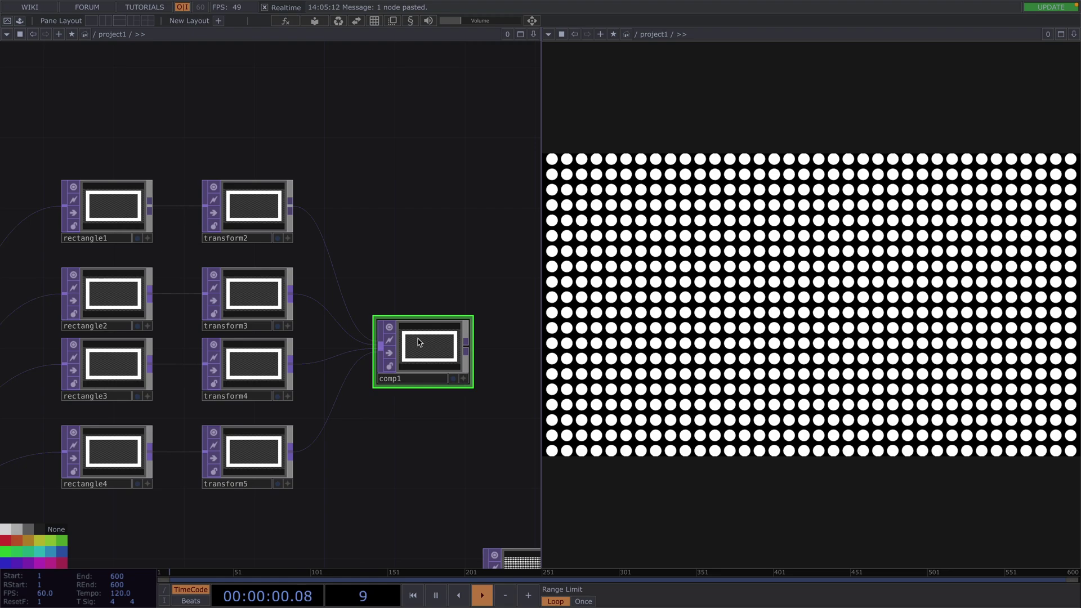
- Set the Composite TOP's Operation to Add
key("p")
left_click(458, 144)
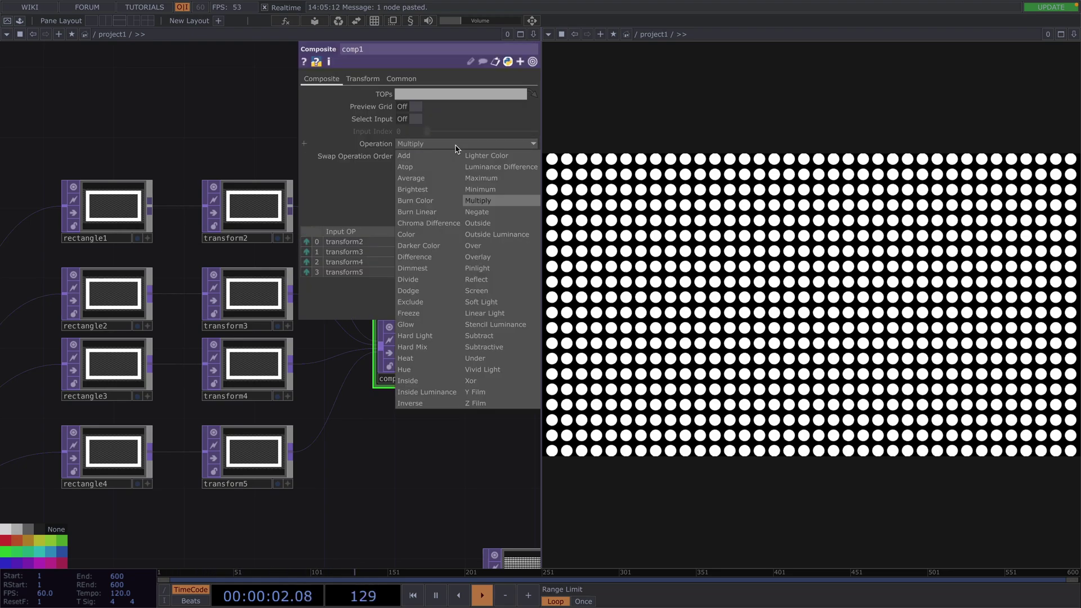
left_click(432, 157)
key("p")
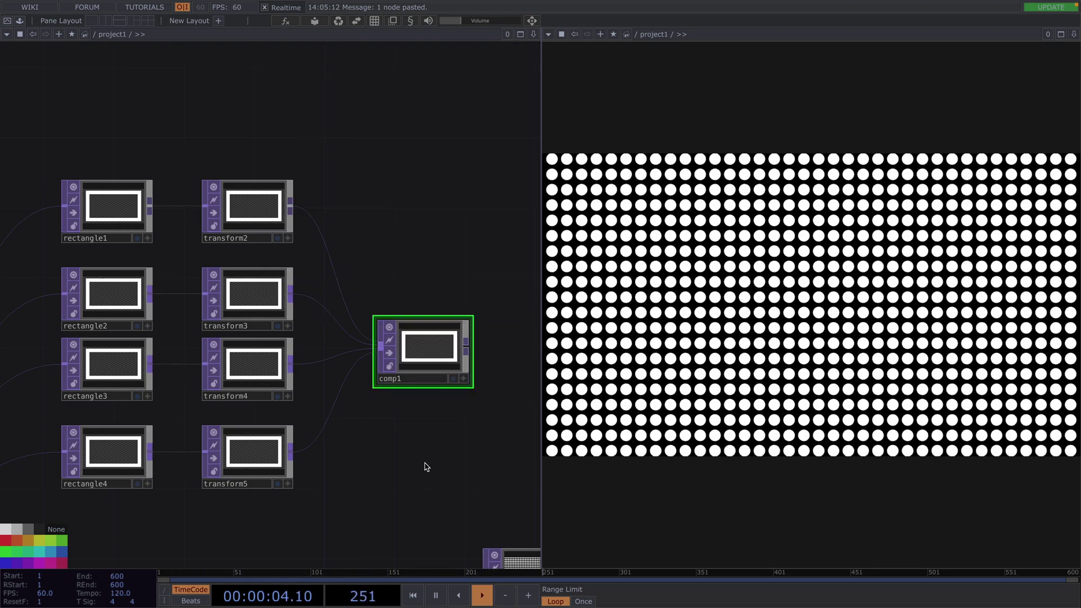
- Place a Beat CHOP in the empty area above the rectangle and transform chains
left_click_drag(353, 257, 399, 301)
left_click_drag(219, 151, 293, 193)
middle_click_drag(279, 178, 235, 163)
left_click_drag(235, 167, 253, 186)
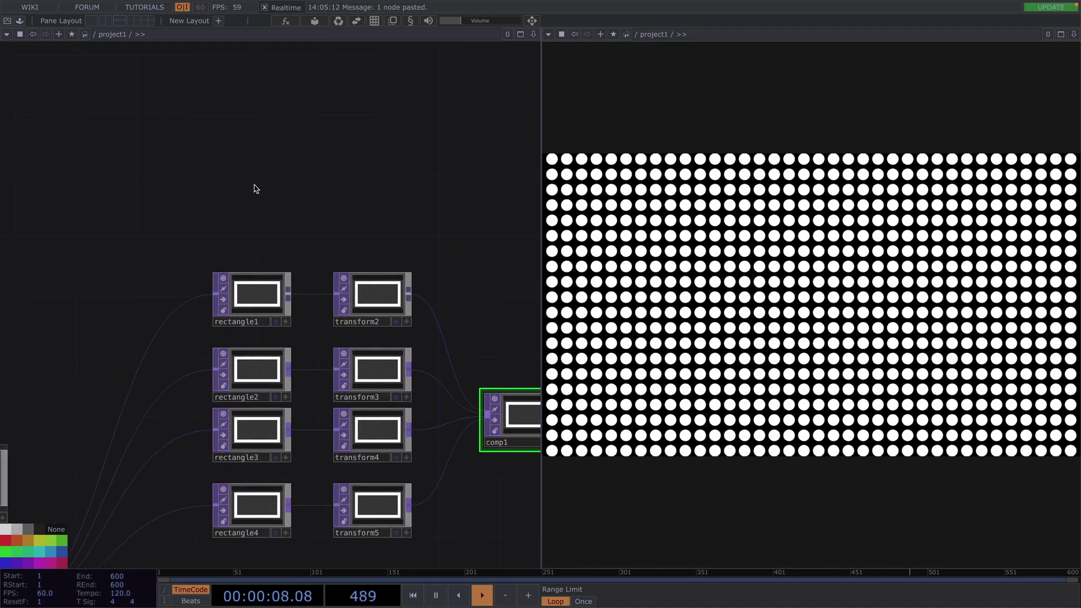
key("Tab")
left_click(124, 45)
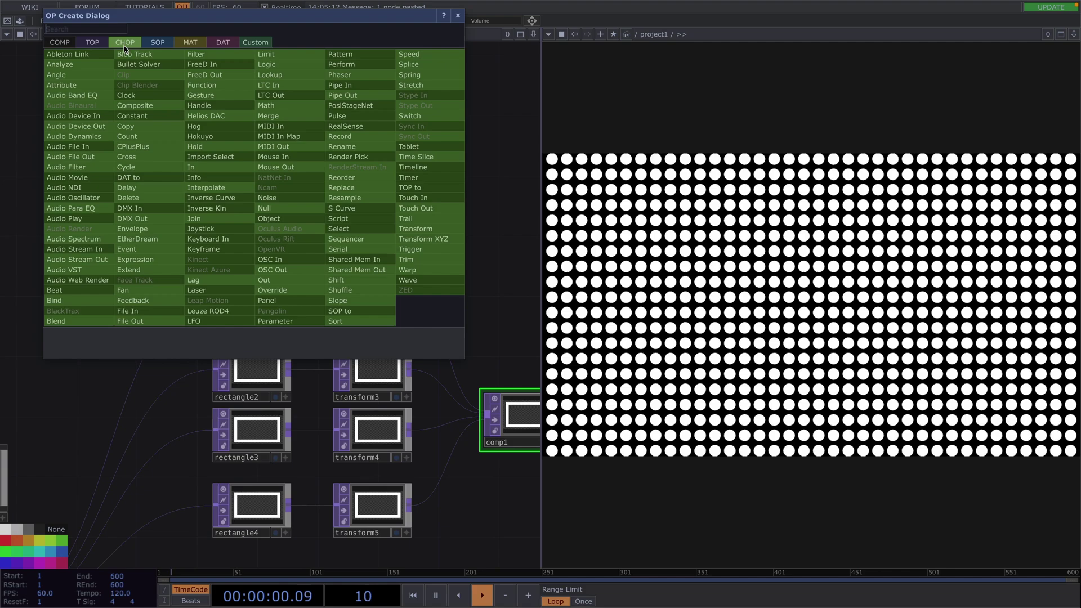
left_click(62, 290)
left_click(125, 205)
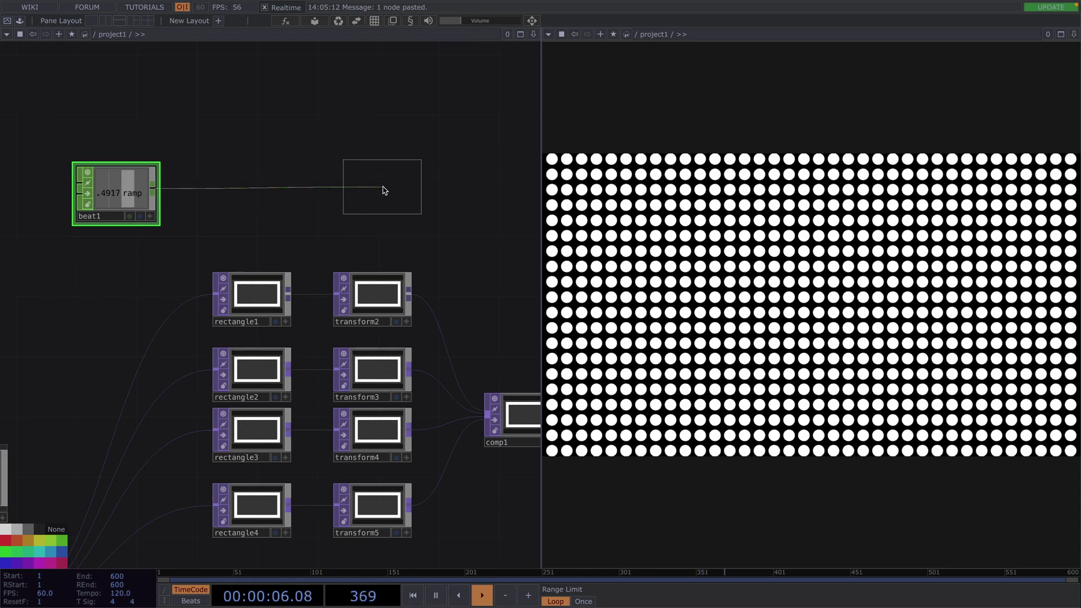
- Connect a Null CHOP to the Beat CHOP's output and set the Beat's Multiples to 4
left_click(381, 191)
left_click(128, 190)
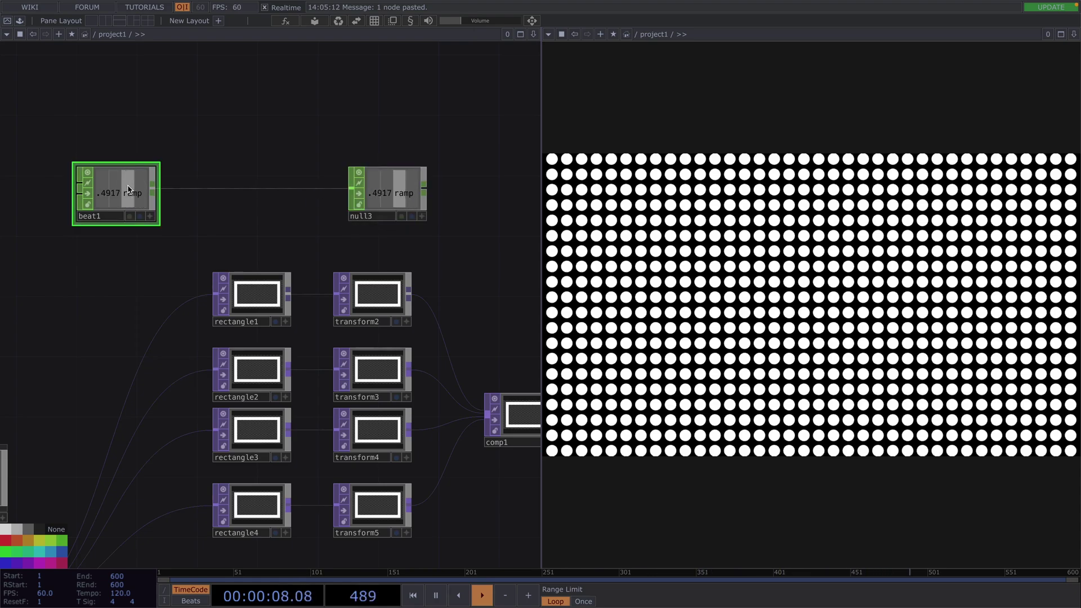
key("p")
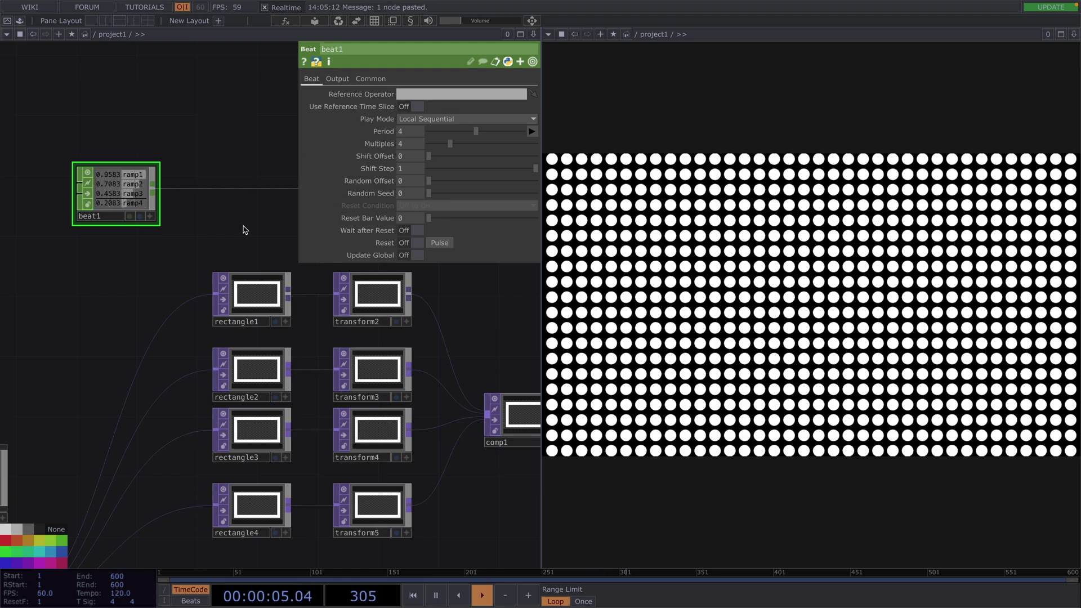
- Export null3's ramp1 channel to both Scale values of transform2
left_click(368, 288)
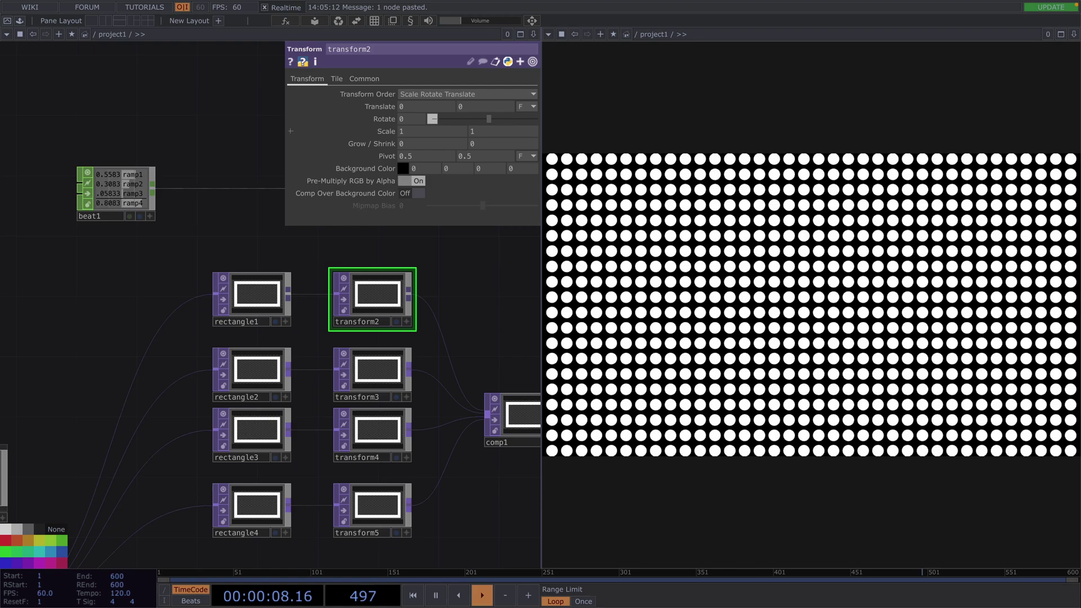
middle_click_drag(392, 134, 381, 132)
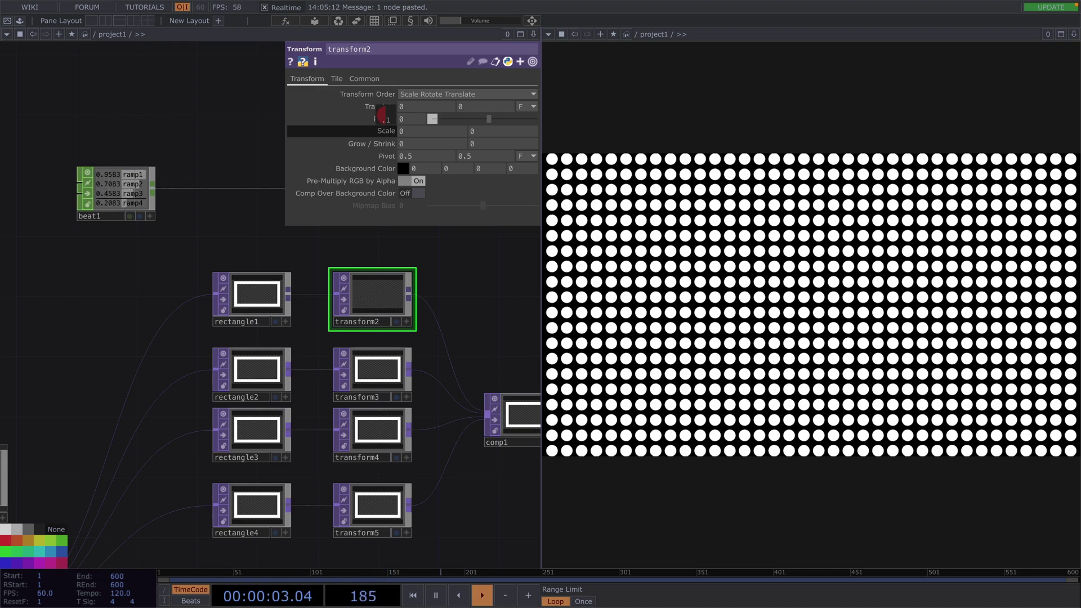
middle_click_drag(386, 132, 386, 132)
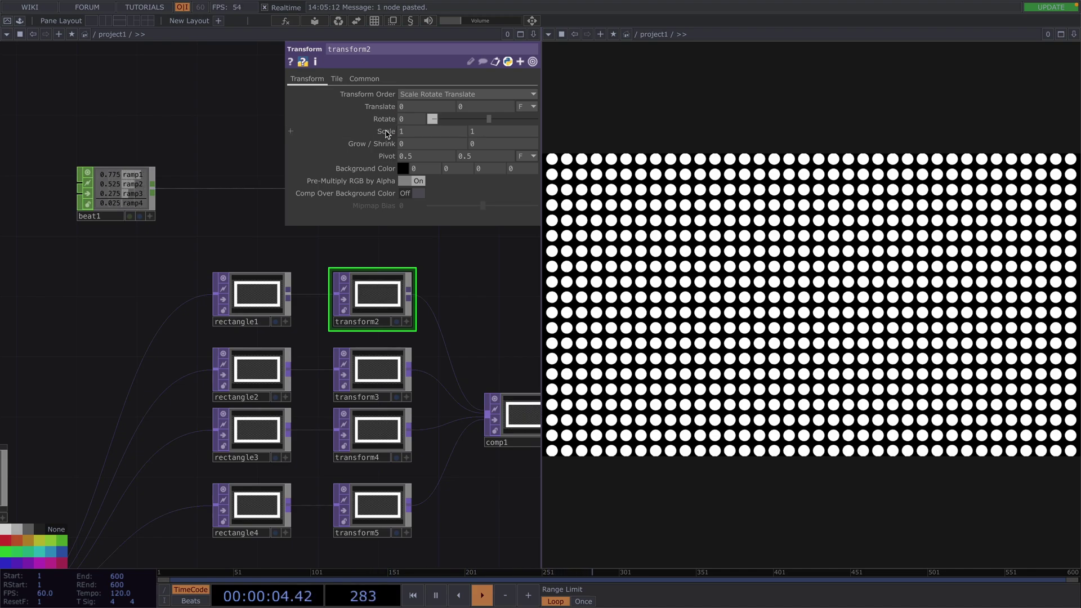
left_click_drag(248, 241, 73, 224)
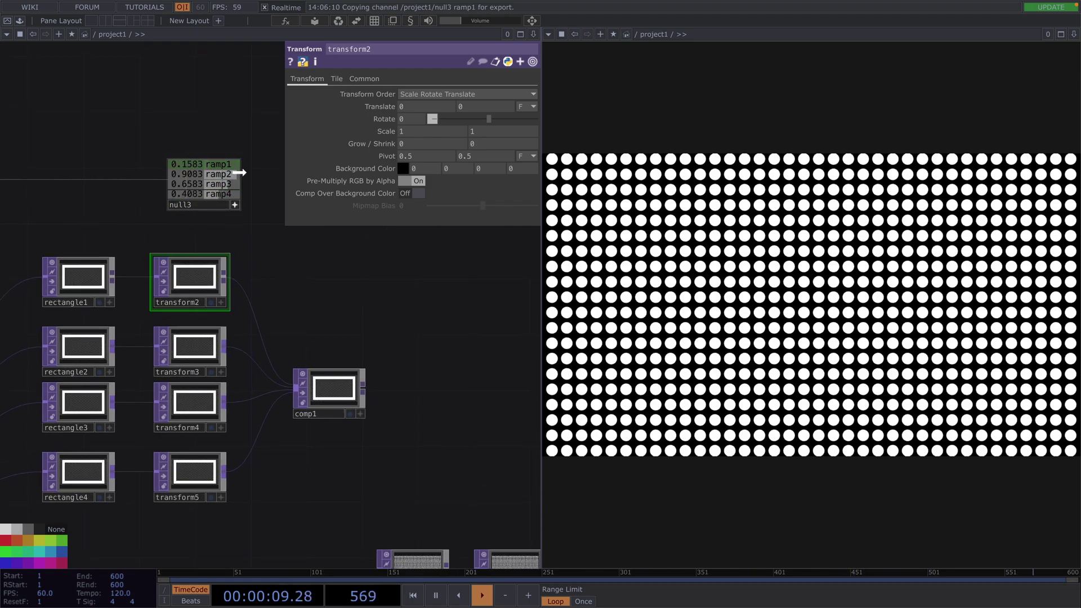
left_click_drag(383, 134, 386, 133)
left_click(393, 129)
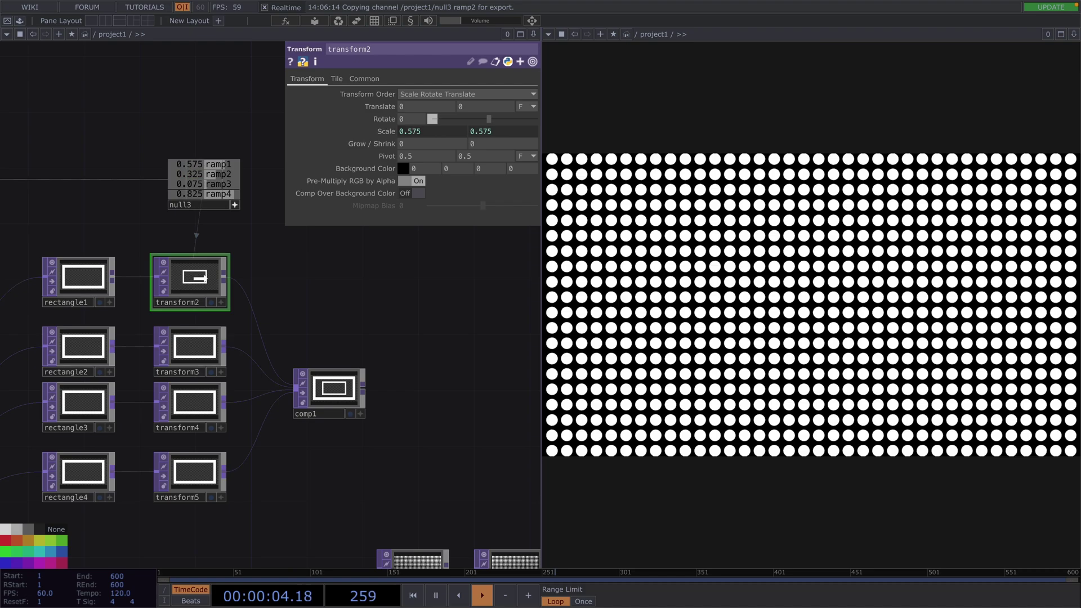
- Export null3's ramp2 channel to both Scale values of transform3
left_click(195, 342)
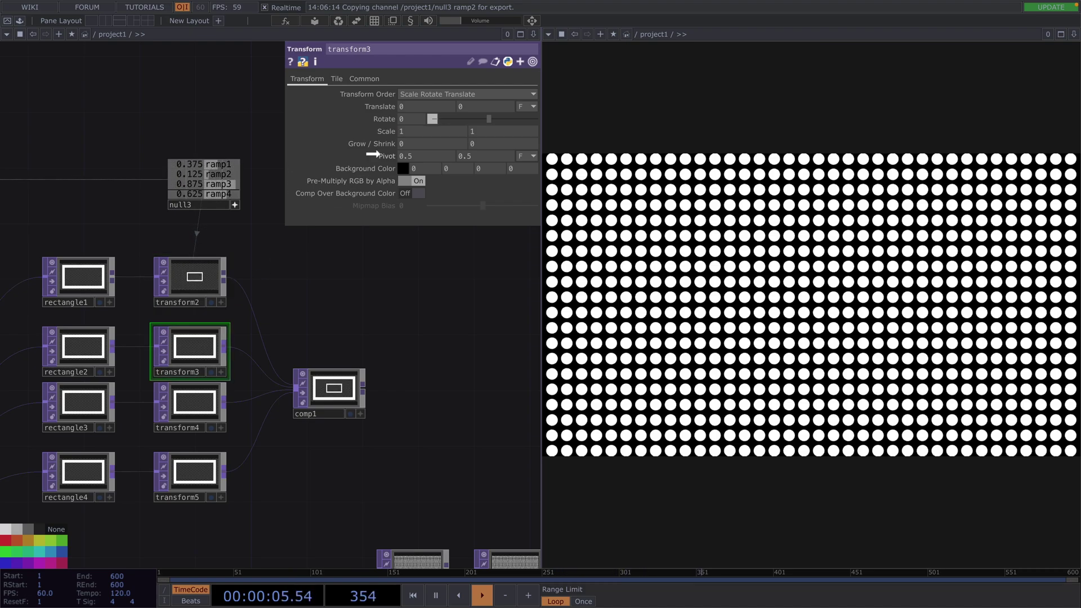
left_click_drag(380, 133, 387, 134)
left_click(388, 129)
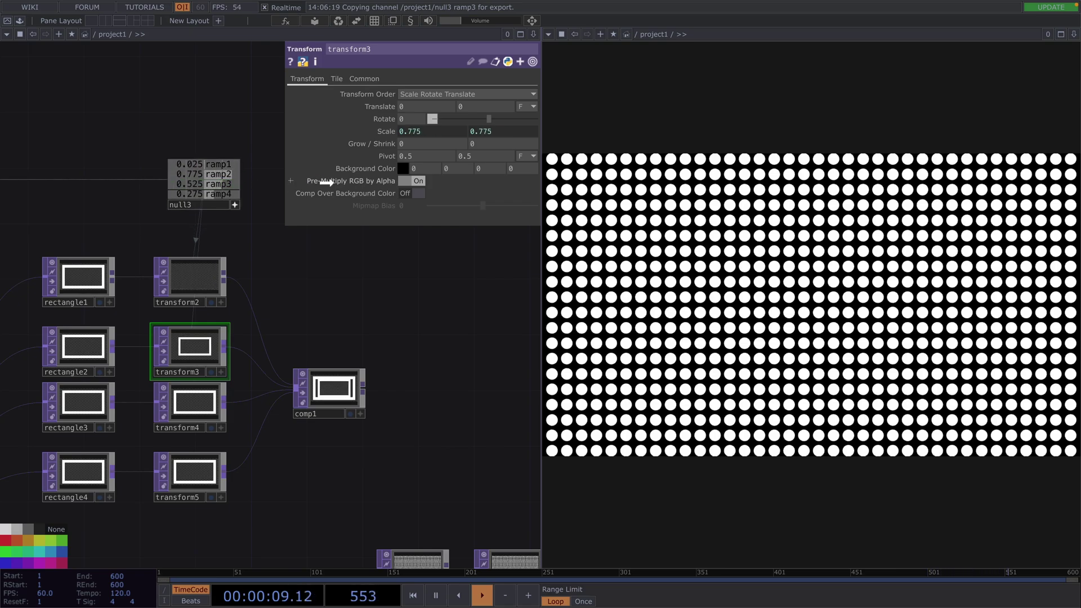
- Export null3's ramp3 channel to both Scale values of transform4
left_click_drag(326, 182, 302, 231)
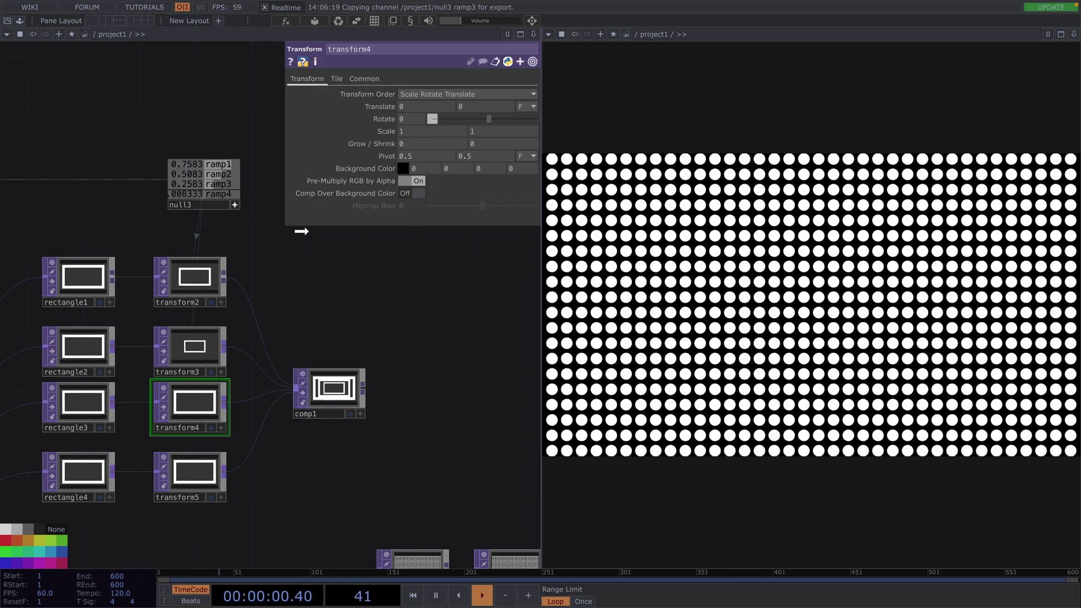
left_click_drag(382, 131, 385, 133)
left_click(385, 129)
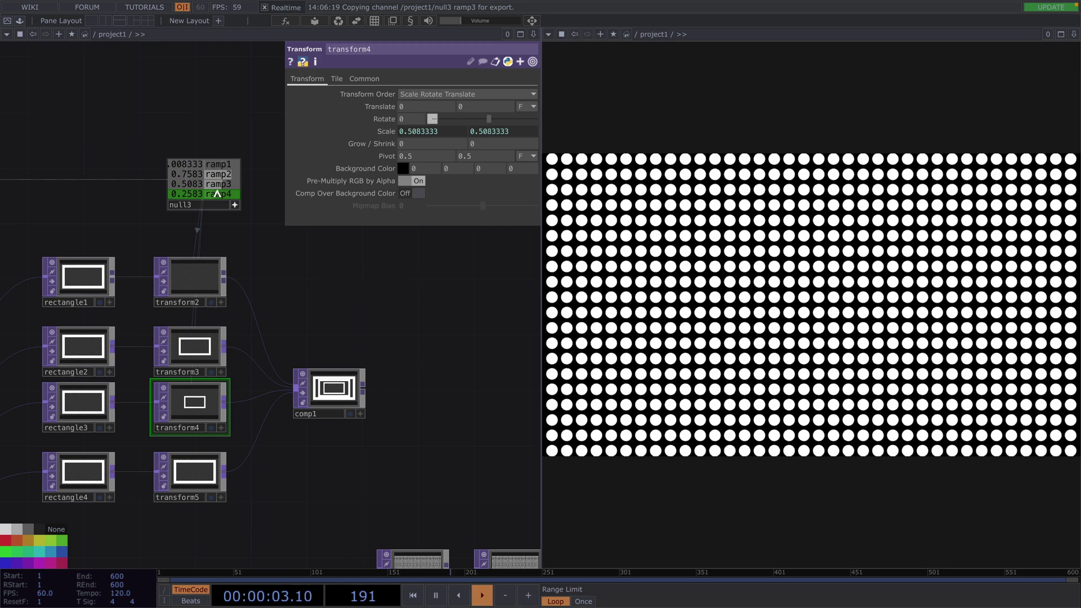
- Export null3's ramp4 channel to both Scale values of transform5
left_click_drag(216, 197, 388, 133)
left_click(388, 131)
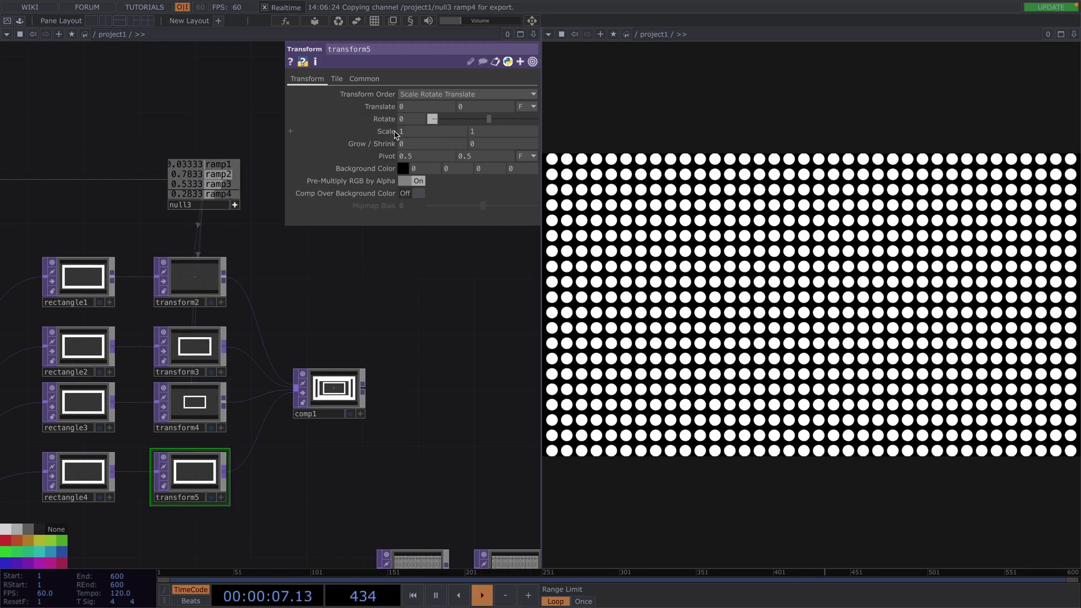
scroll(348, 419, "up", 1)
scroll(348, 420, "up", 5)
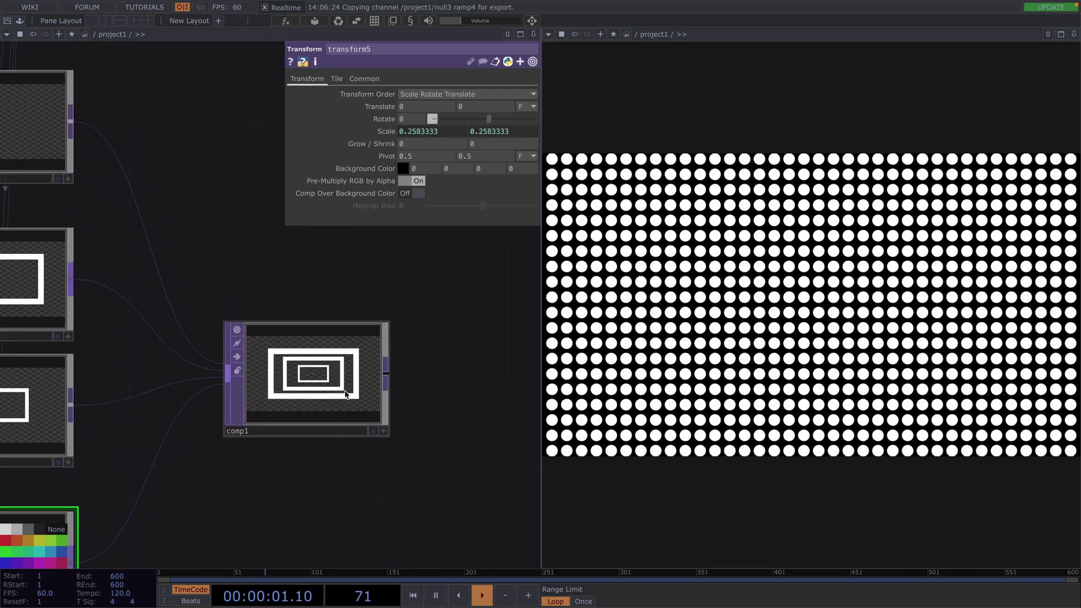
scroll(327, 390, "up", 3)
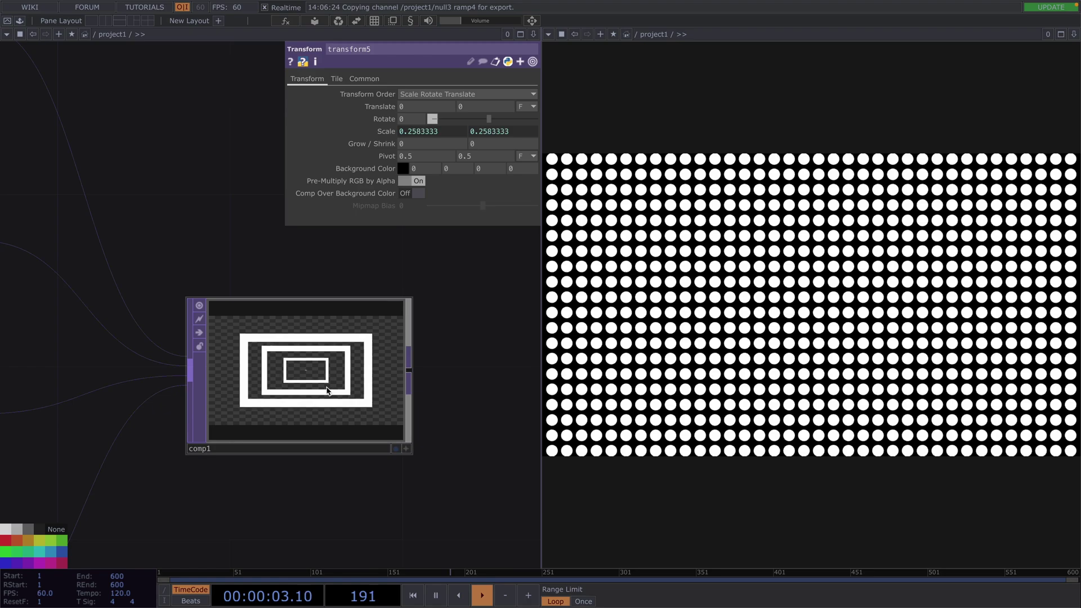
scroll(328, 391, "down", 2)
scroll(328, 389, "down", 3)
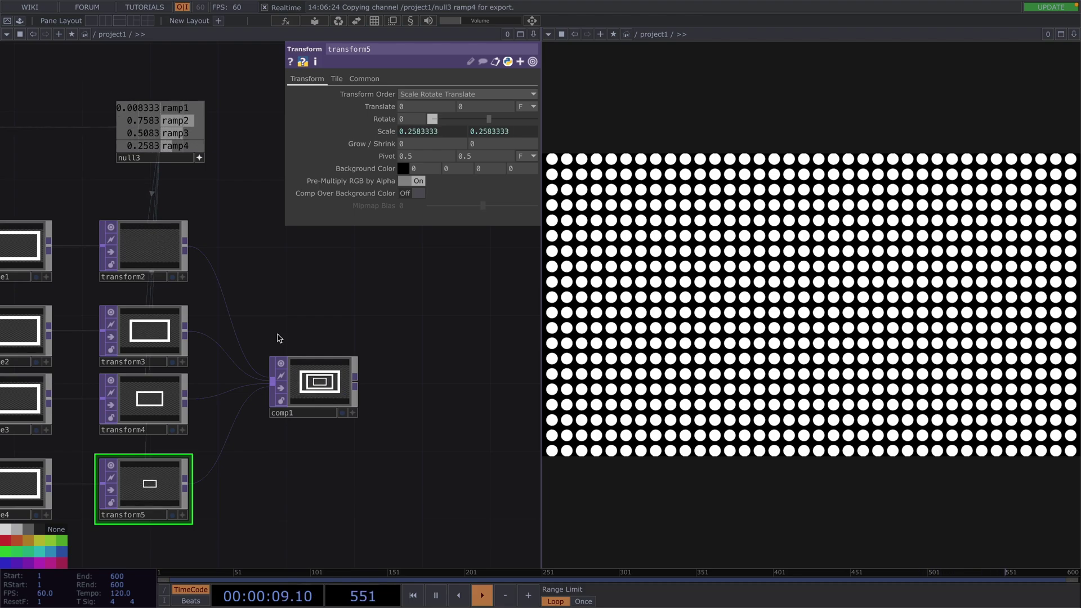
- Insert a Math CHOP on the wire between beat1 and null3
left_click(169, 256)
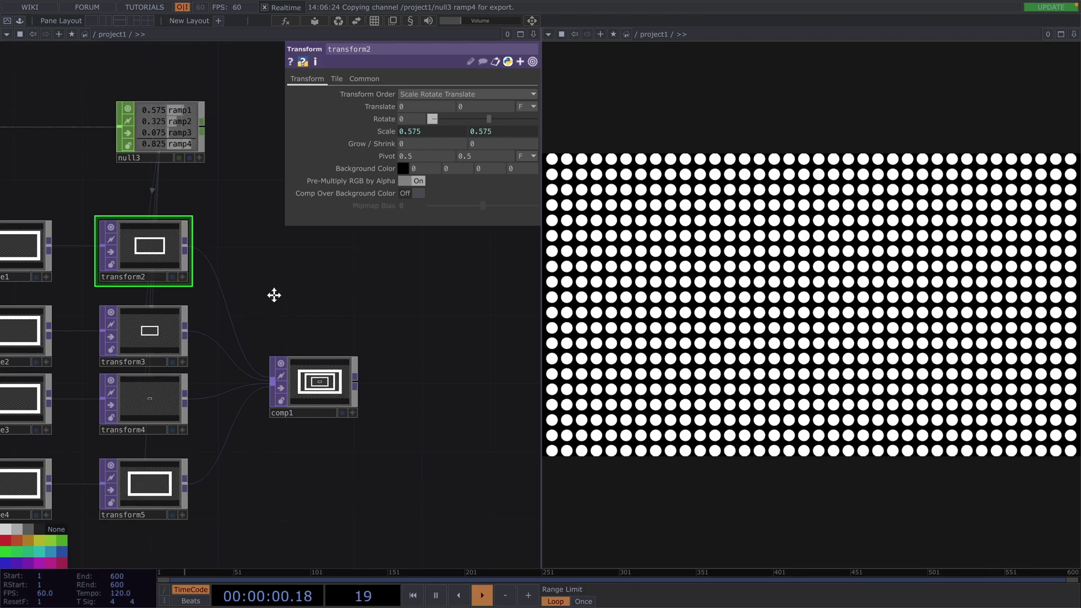
left_click_drag(272, 295, 355, 316)
left_click_drag(171, 215, 287, 248)
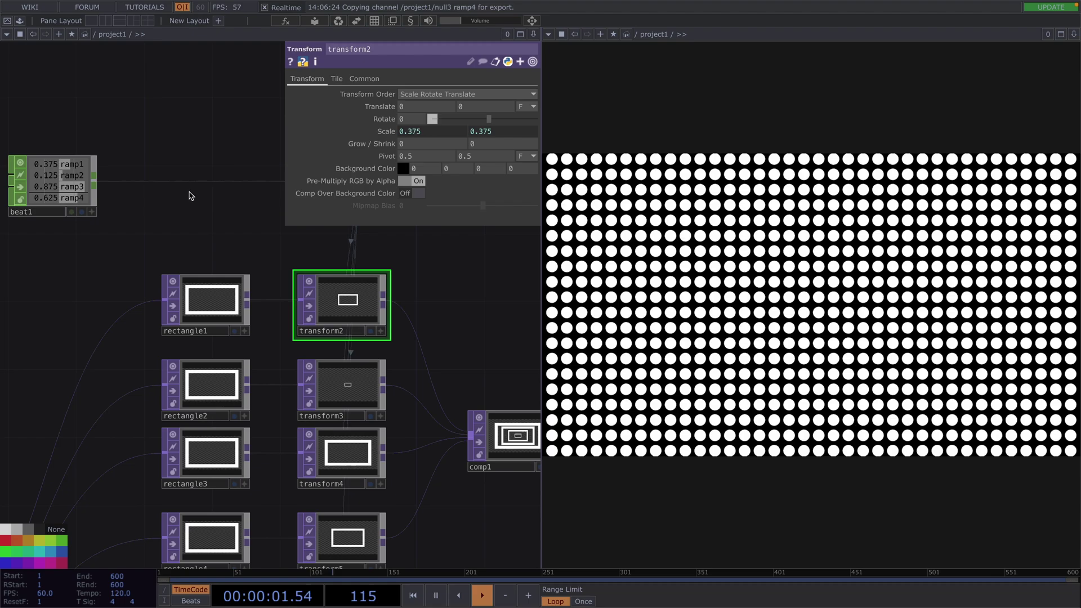
right_click(208, 180)
left_click(208, 180)
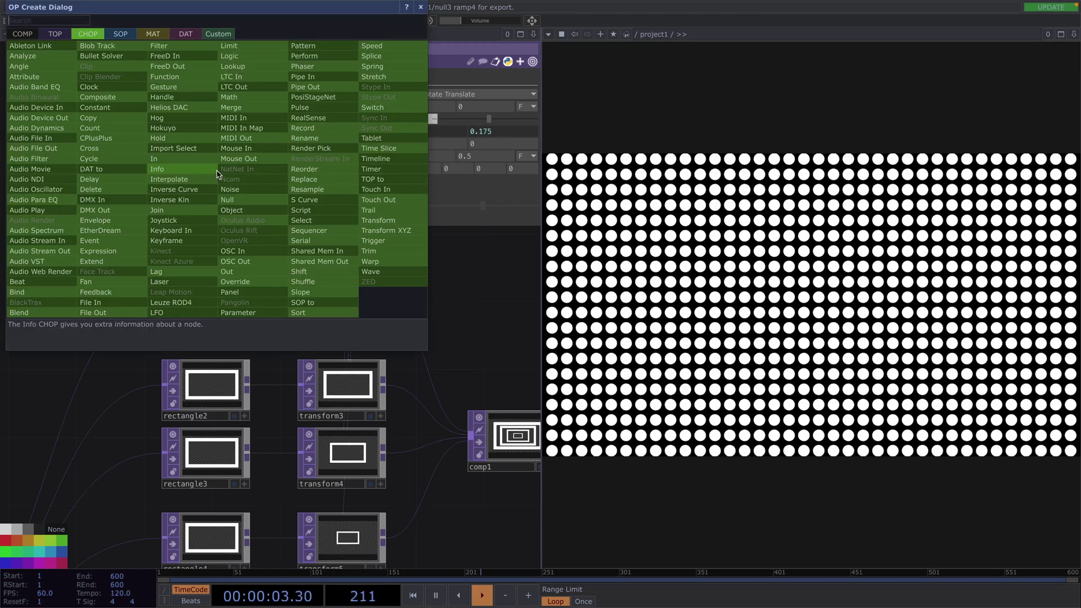
type("mat")
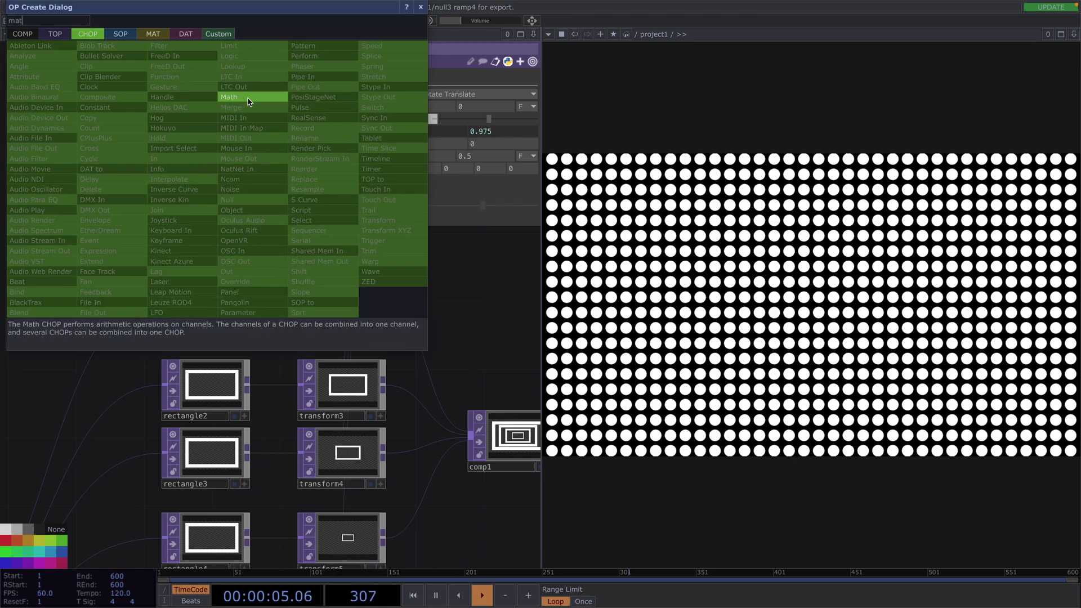
left_click(249, 99)
left_click(240, 191)
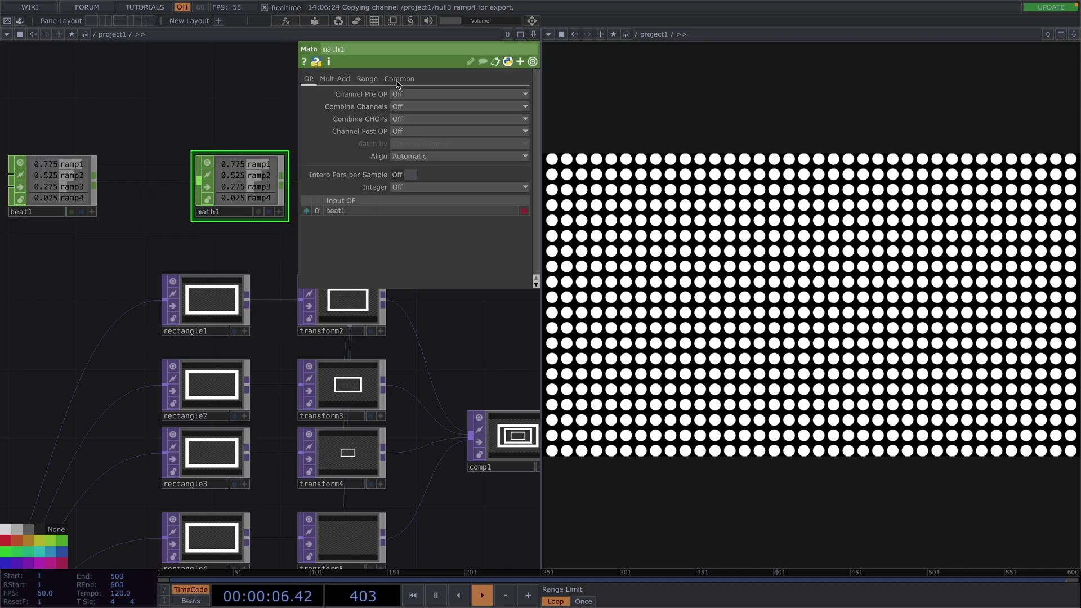
- Set the upper To Range value of the Math CHOP to 1.5
left_click(377, 79)
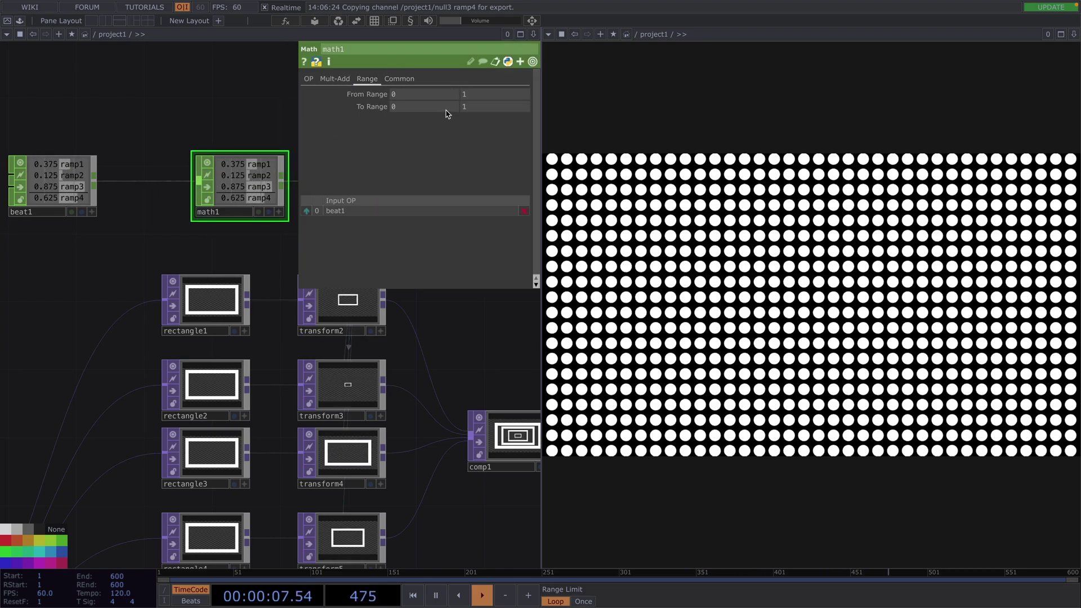
left_click(490, 113)
type(".5")
key("Return")
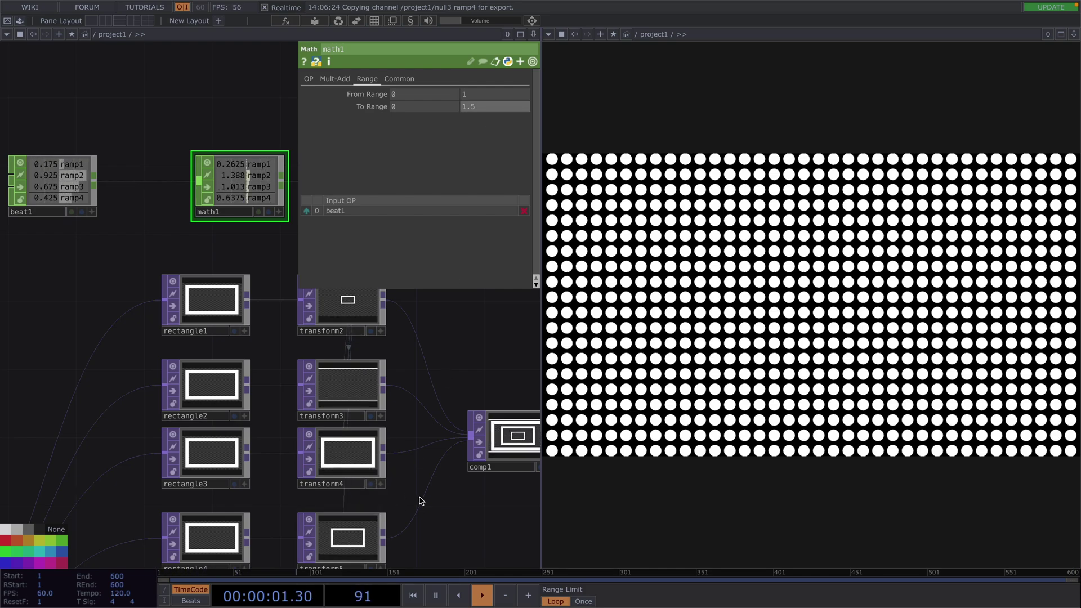
- Connect a Null TOP to comp1's output and rename it mask
left_click_drag(456, 502, 174, 465)
scroll(355, 419, "up", 5)
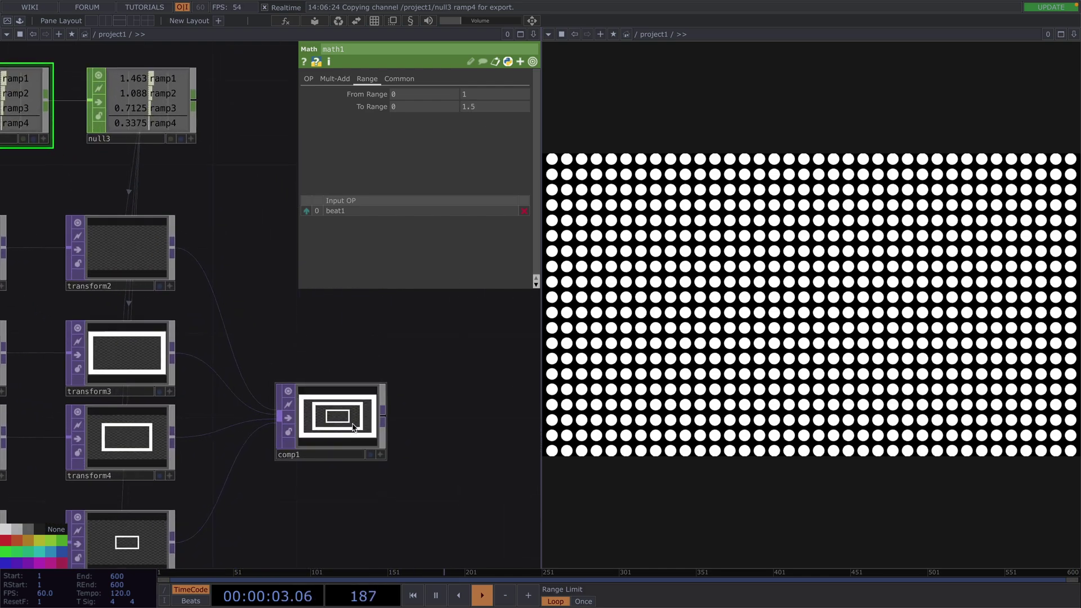
scroll(363, 427, "up", 3)
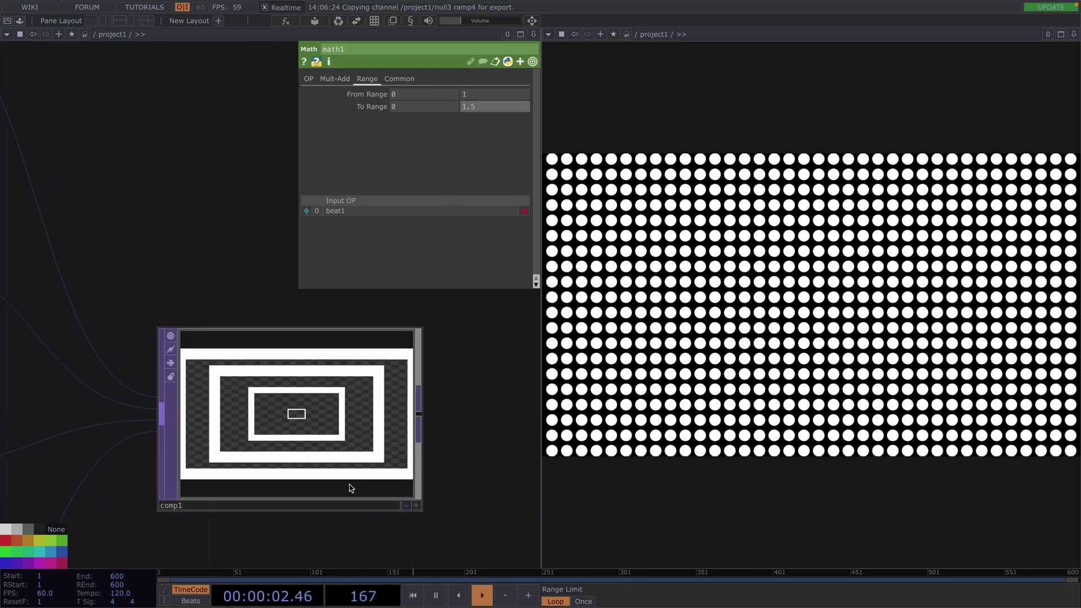
scroll(316, 483, "down", 4)
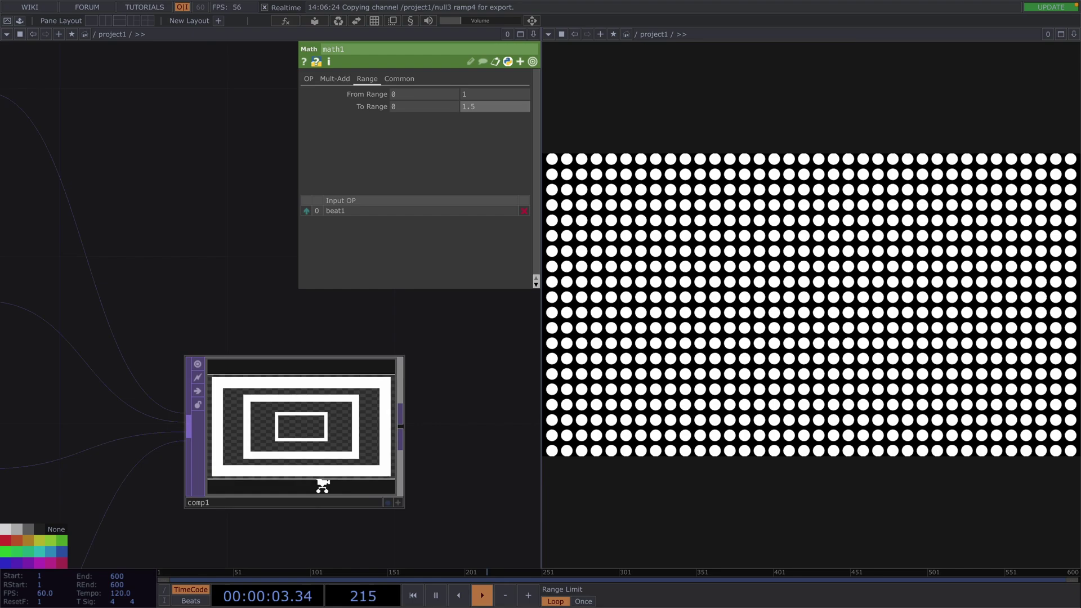
scroll(321, 468, "up", 4)
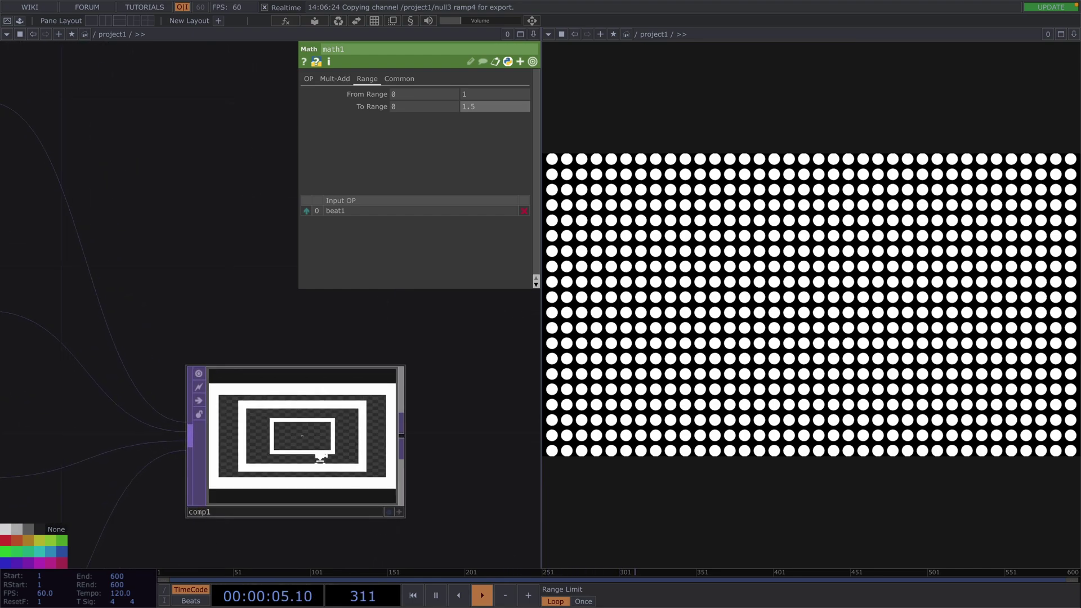
scroll(316, 462, "down", 2)
scroll(313, 463, "down", 3)
left_click(316, 466)
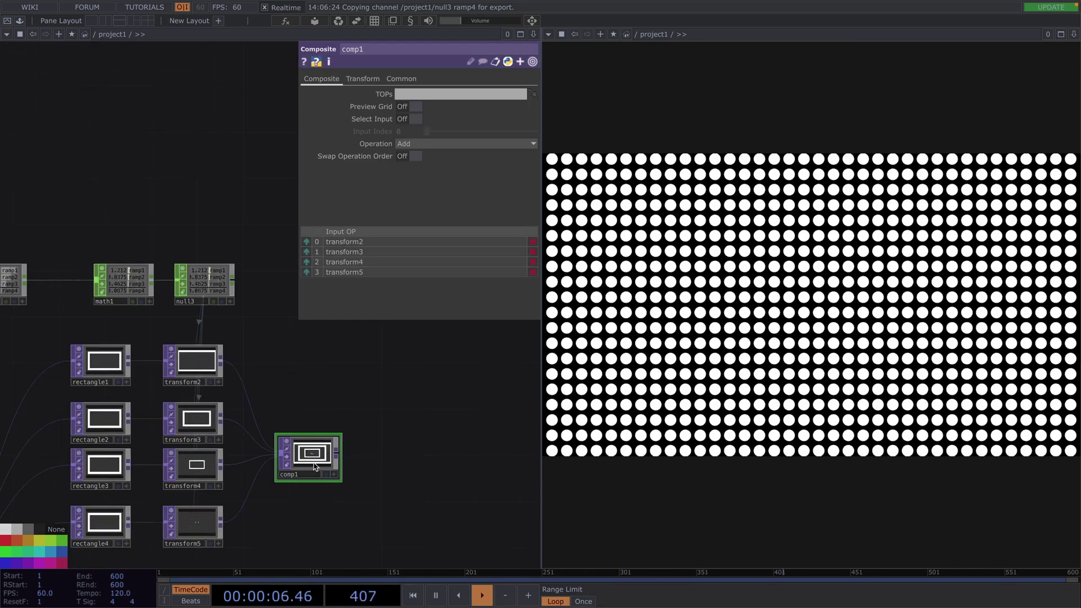
left_click(470, 459)
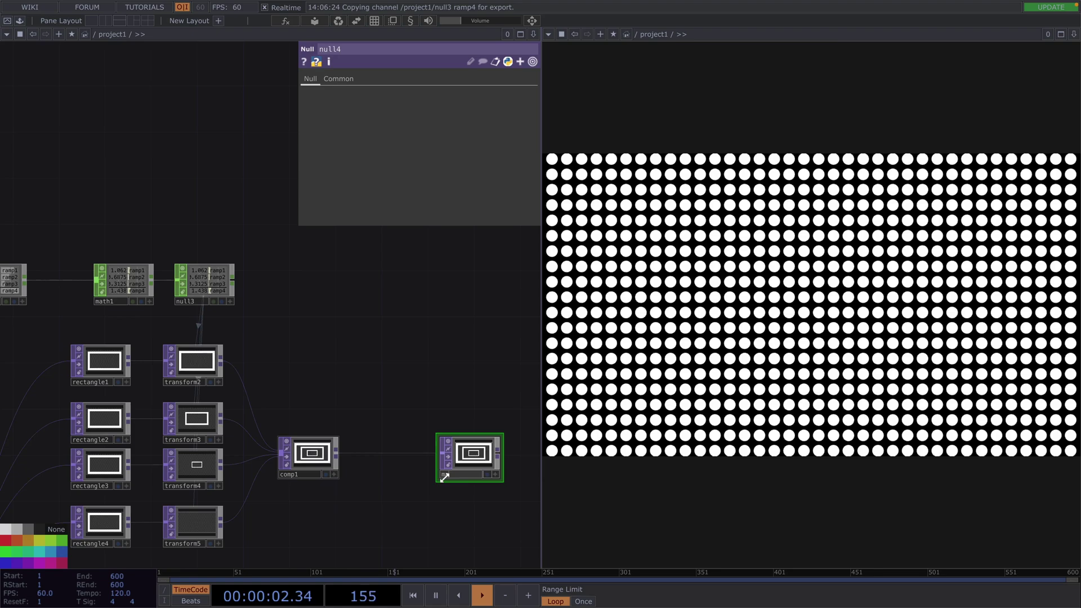
key("Return")
- Move rgbkey1 and null2 together far to the right of the mask Null to free space before them
left_click_drag(418, 505, 288, 395)
scroll(286, 388, "down", 1)
left_click_drag(308, 433, 257, 413)
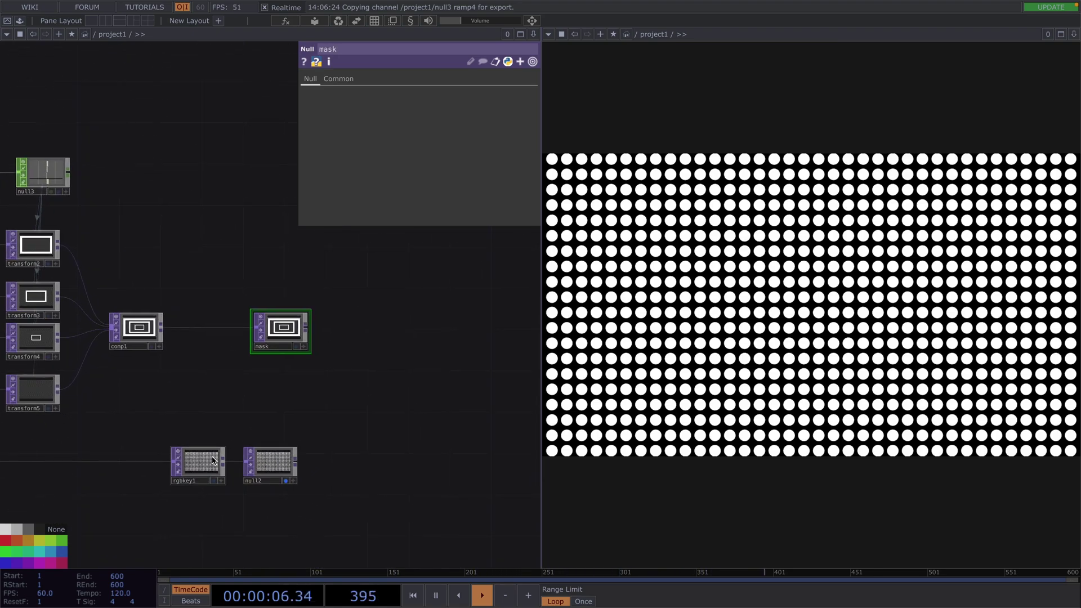
left_click(212, 455)
right_click_drag(193, 434, 353, 512)
left_click_drag(205, 467, 442, 465)
left_click_drag(192, 415, 0, 397)
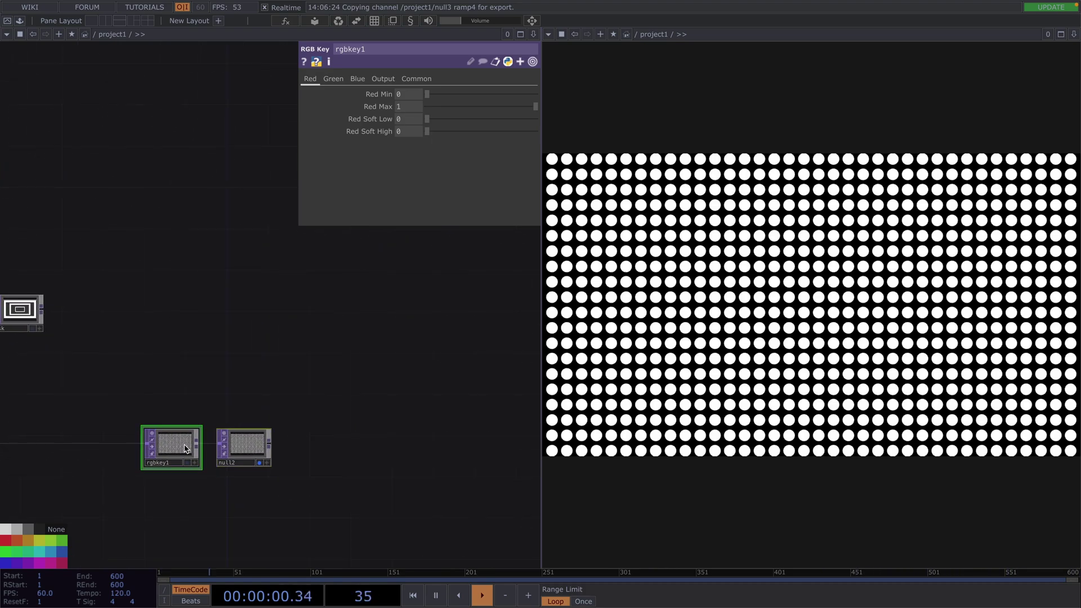
left_click_drag(171, 452, 325, 452)
left_click_drag(191, 411, 379, 411)
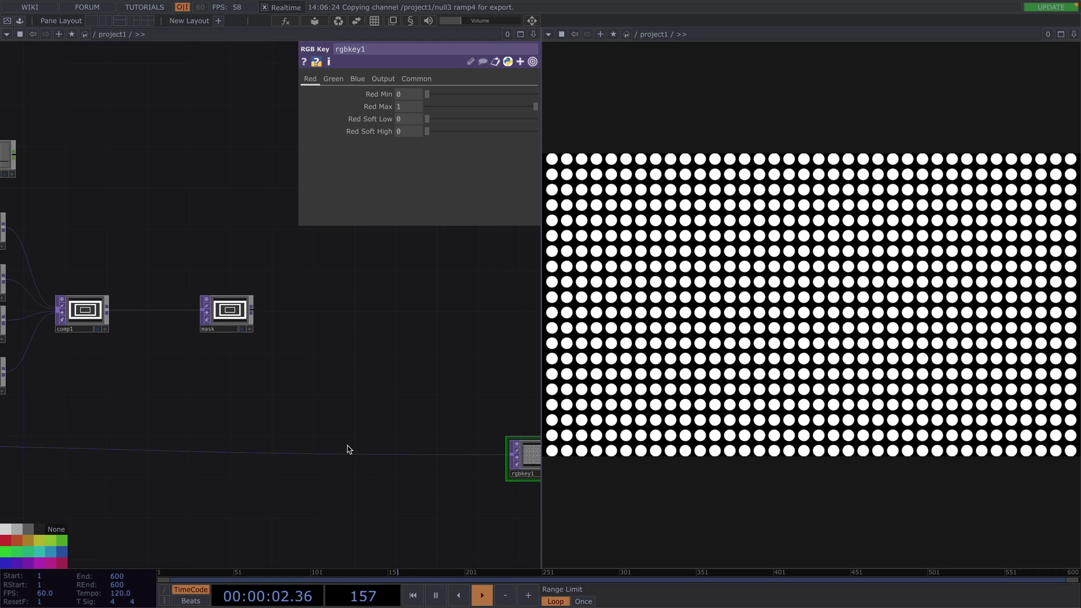
left_click_drag(362, 372, 553, 345)
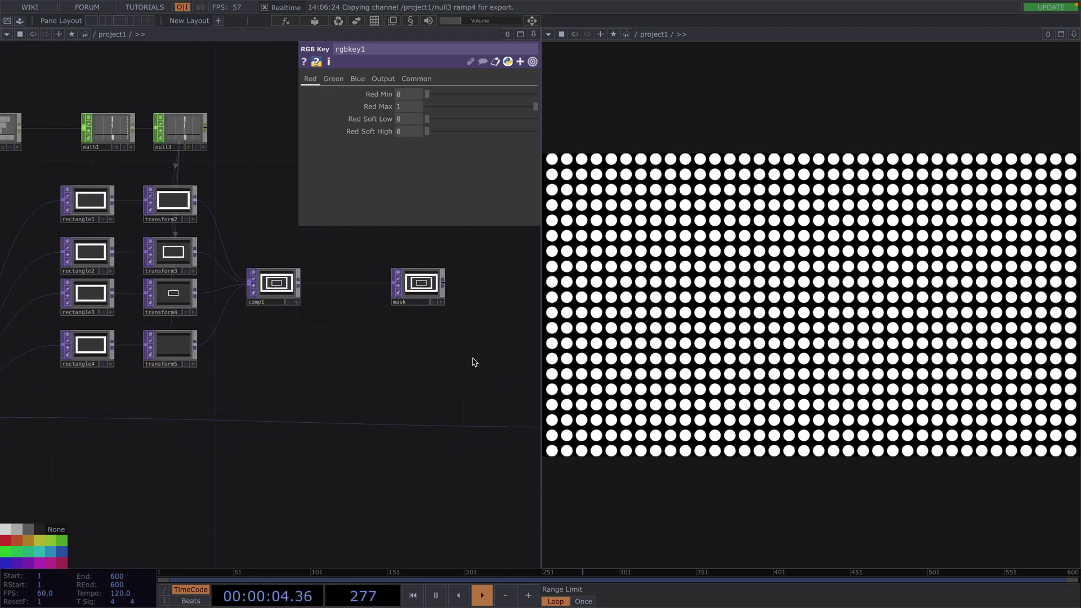
- Color the mask Null's node red
left_click(432, 283)
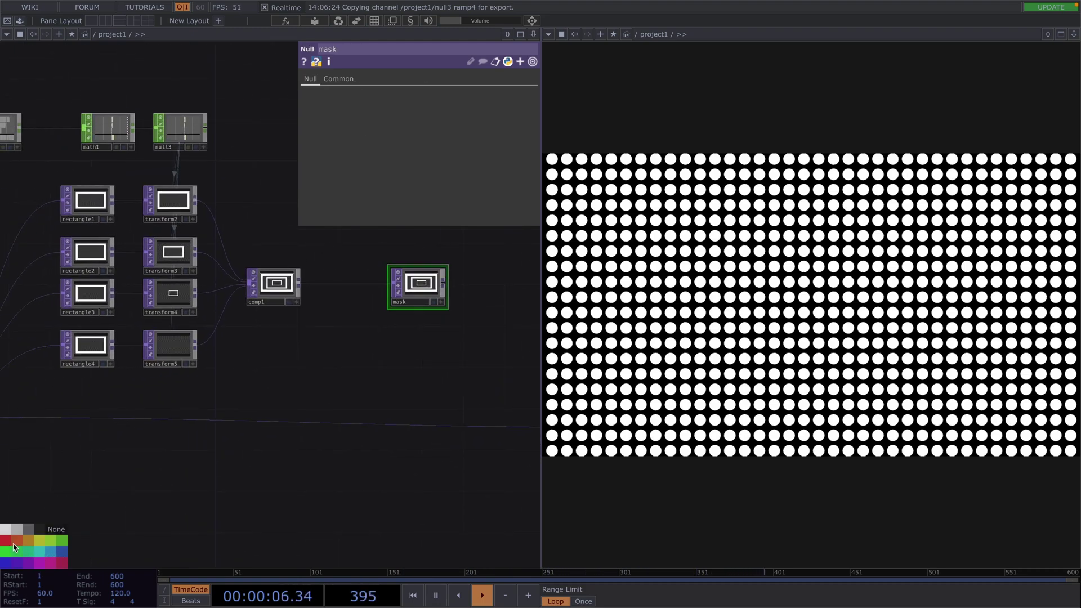
left_click_drag(321, 468, 374, 406)
- Insert a Null TOP on the wire leading into rgbkey1, placing it below the mask Null
right_click(377, 385)
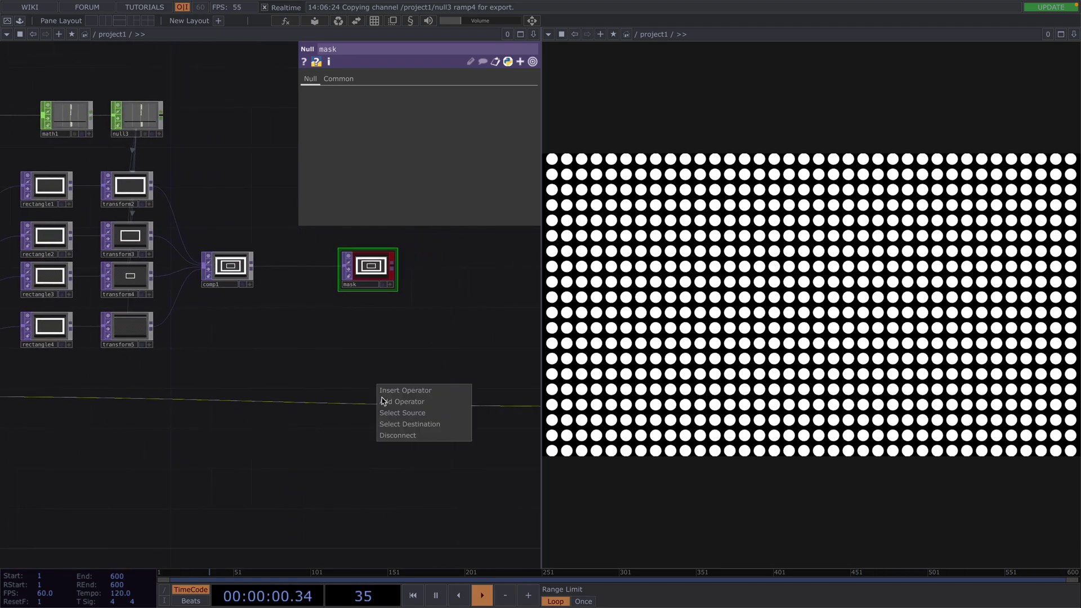
left_click(393, 391)
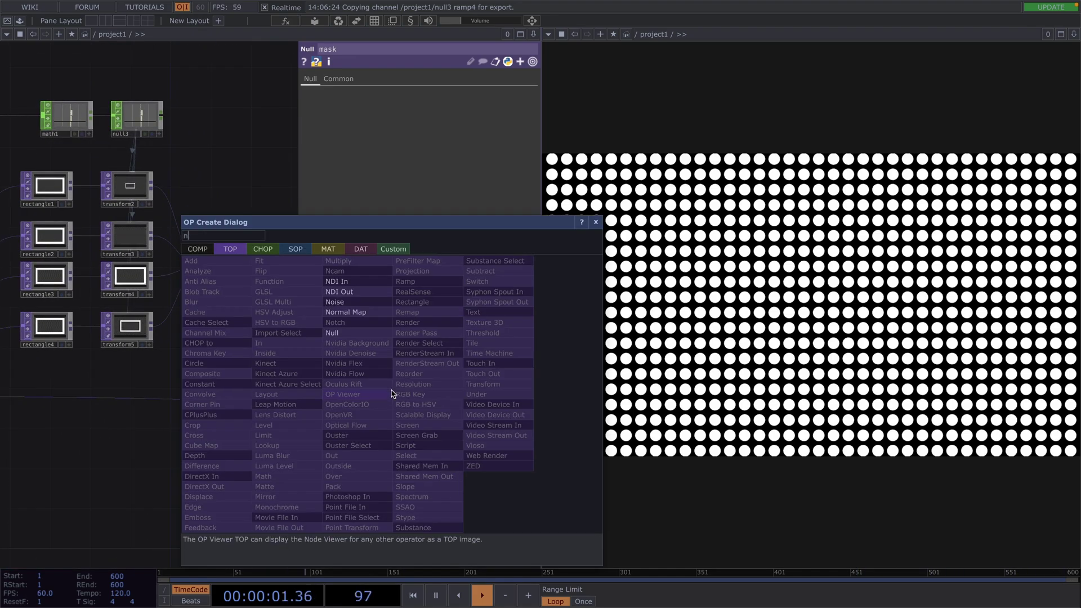
left_click(358, 335)
left_click(374, 420)
- Add a Multiply TOP after the mask Null and connect null4 as its second input
left_click_drag(386, 357, 281, 359)
scroll(314, 354, "up", 2)
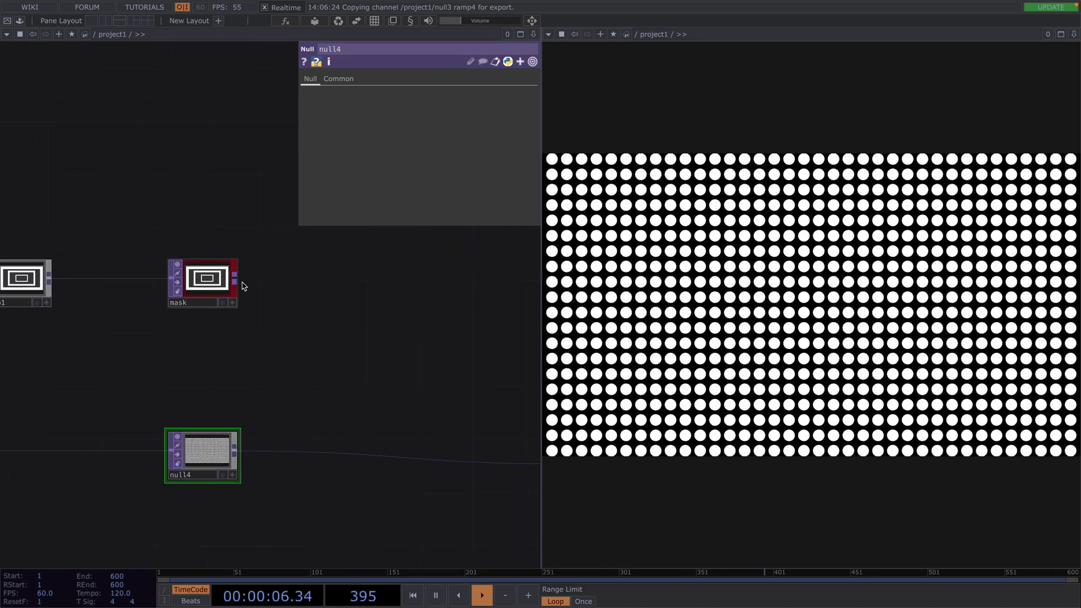
key("Tab")
type("mu")
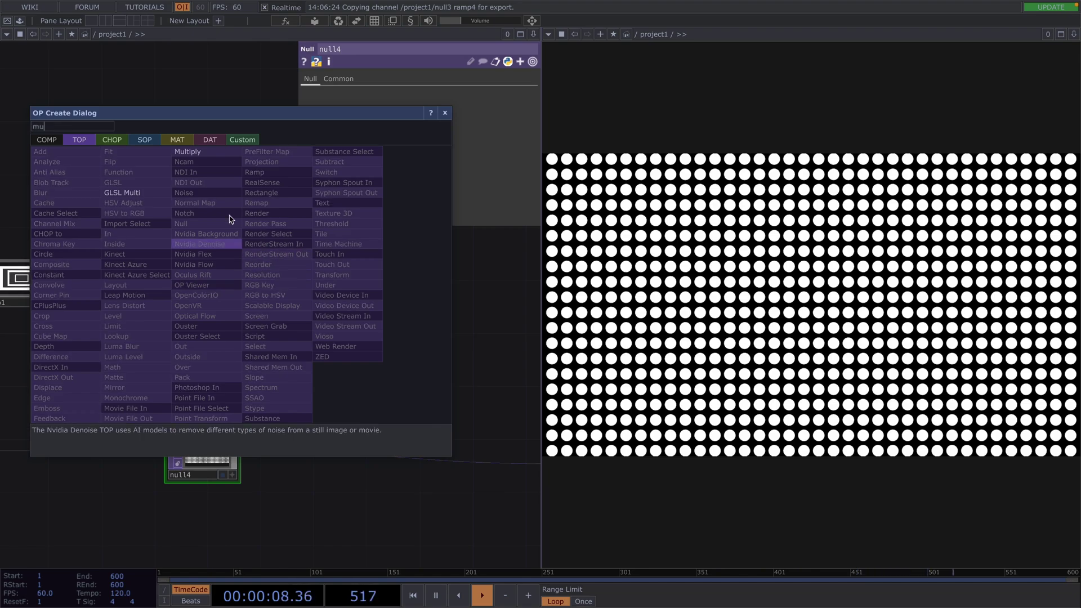
left_click(209, 152)
left_click(315, 282)
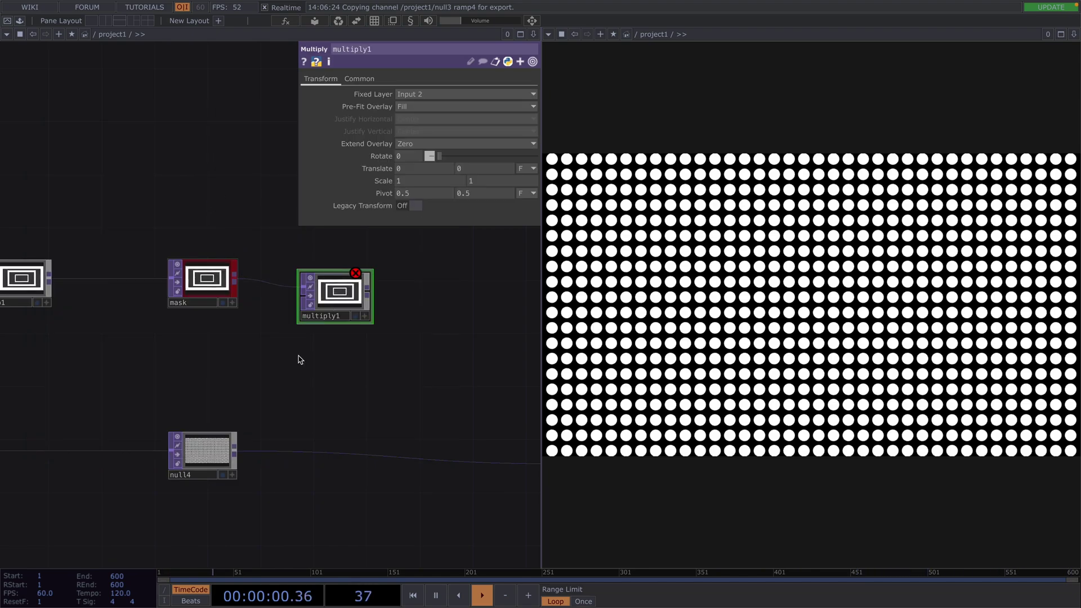
left_click_drag(236, 454, 292, 307)
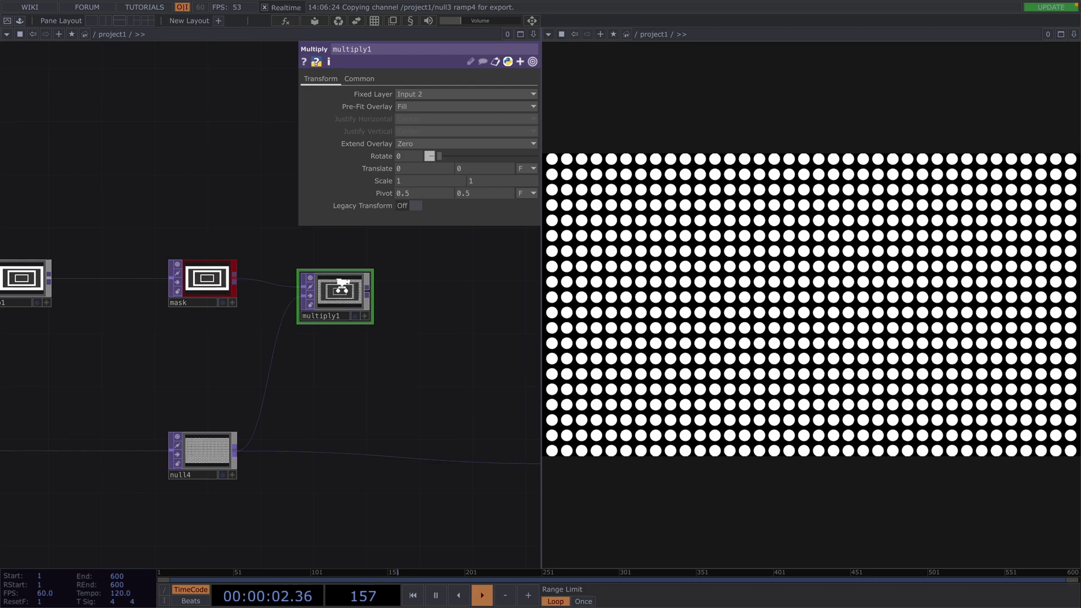
scroll(341, 282, "up", 6)
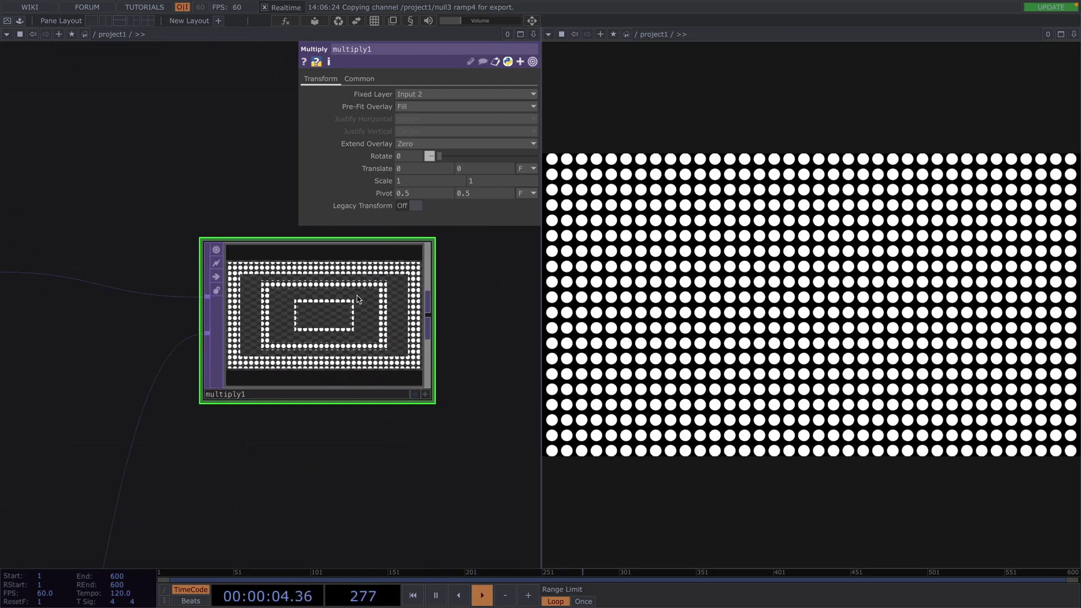
scroll(358, 298, "up", 3)
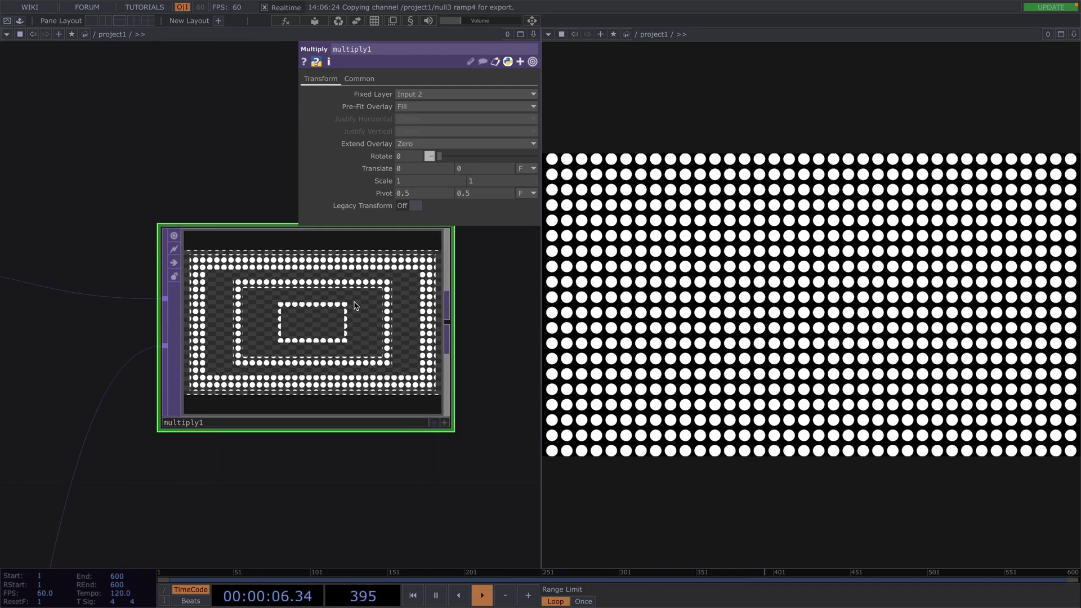
scroll(361, 316, "down", 6)
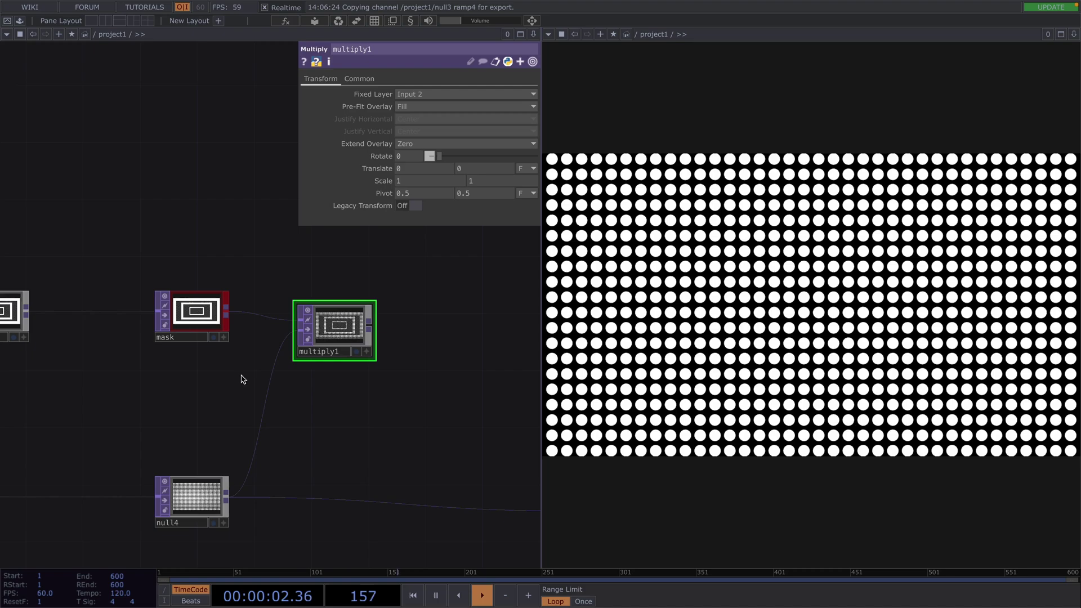
- Add a Subtract TOP after the mask Null and connect null4 as its second input
left_click(271, 313)
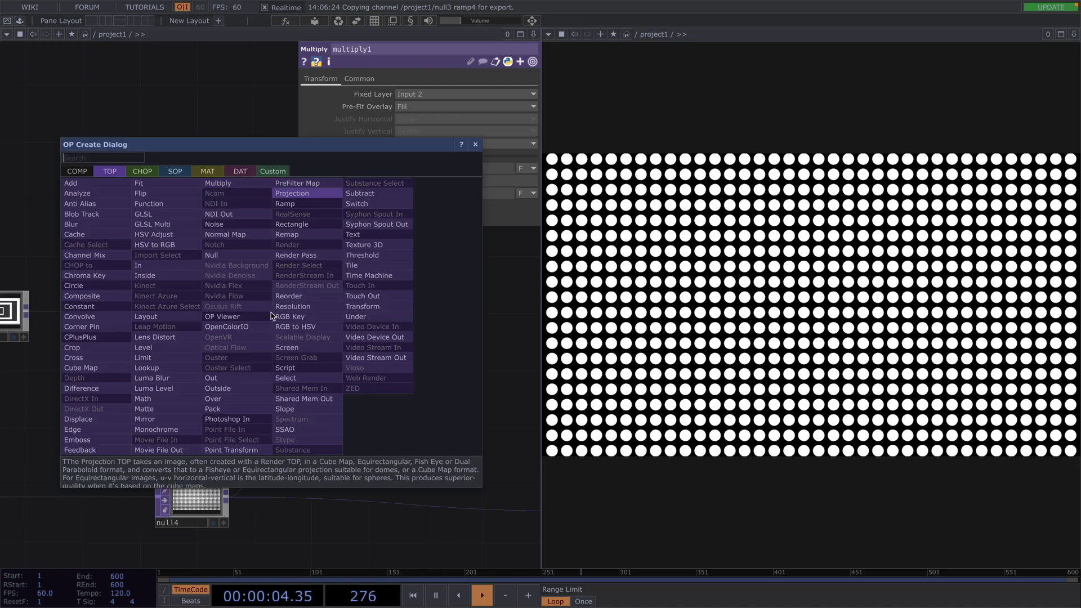
type("sub")
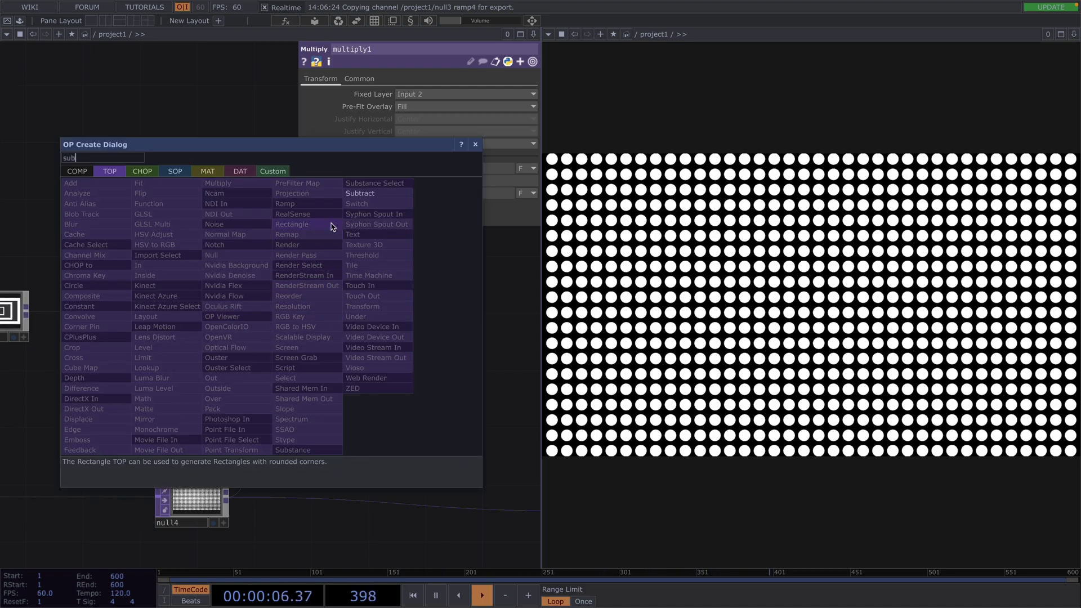
left_click(360, 194)
left_click(346, 417)
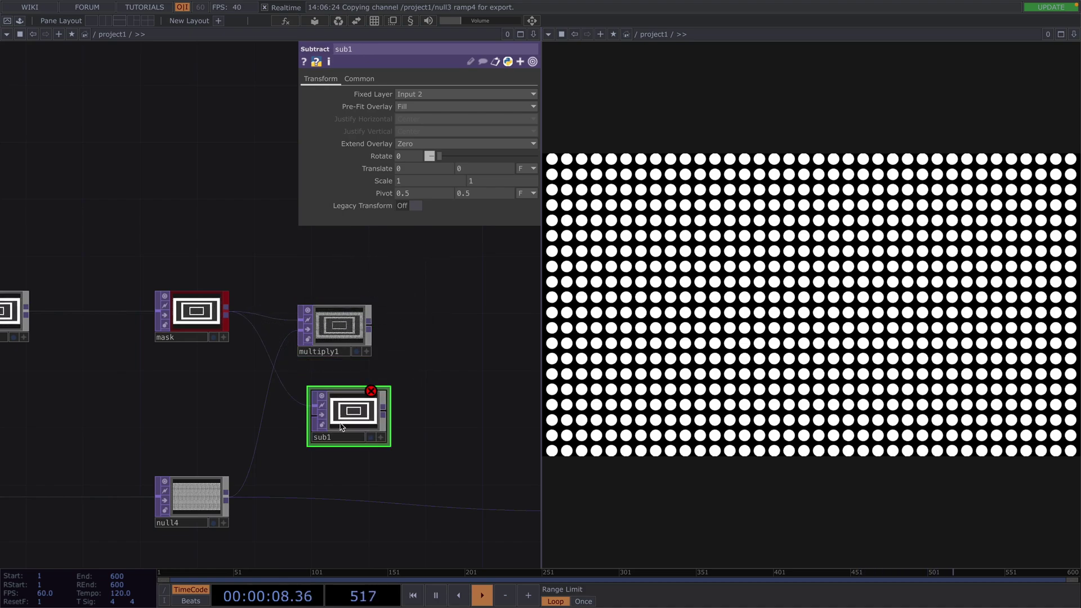
left_click(226, 499)
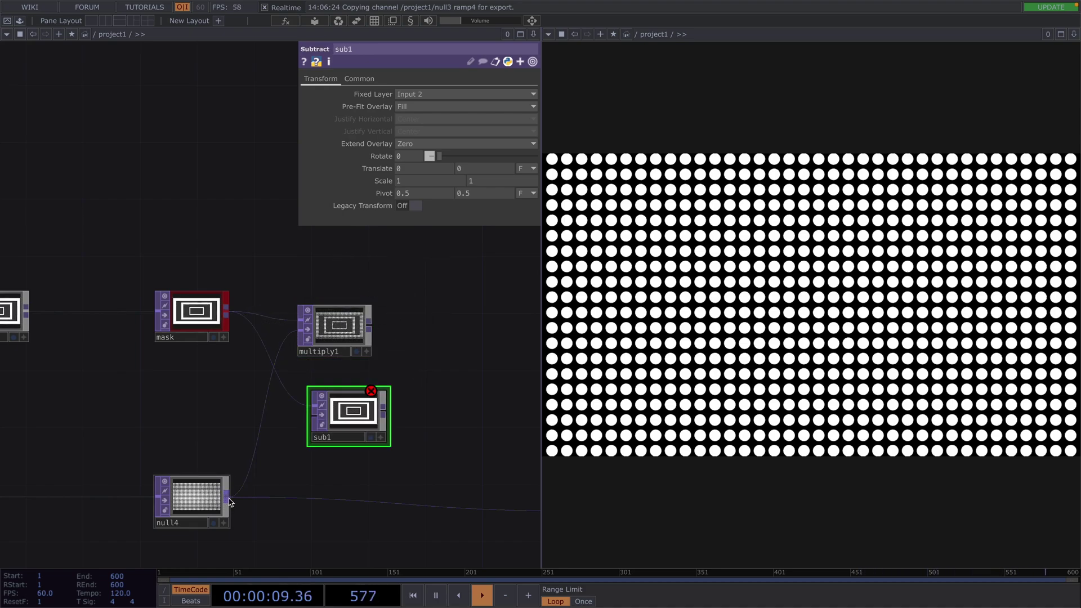
left_click(309, 428)
- Swap the Subtract TOP's inputs so null4 feeds the first and the mask Null feeds the second
scroll(337, 428, "up", 1)
left_click(203, 513)
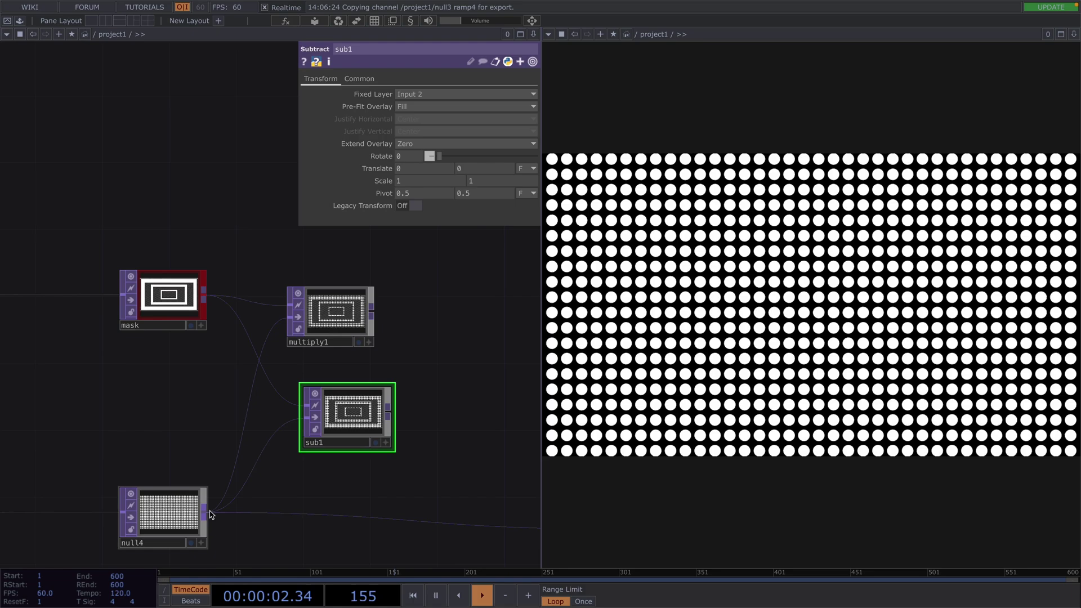
left_click(301, 404)
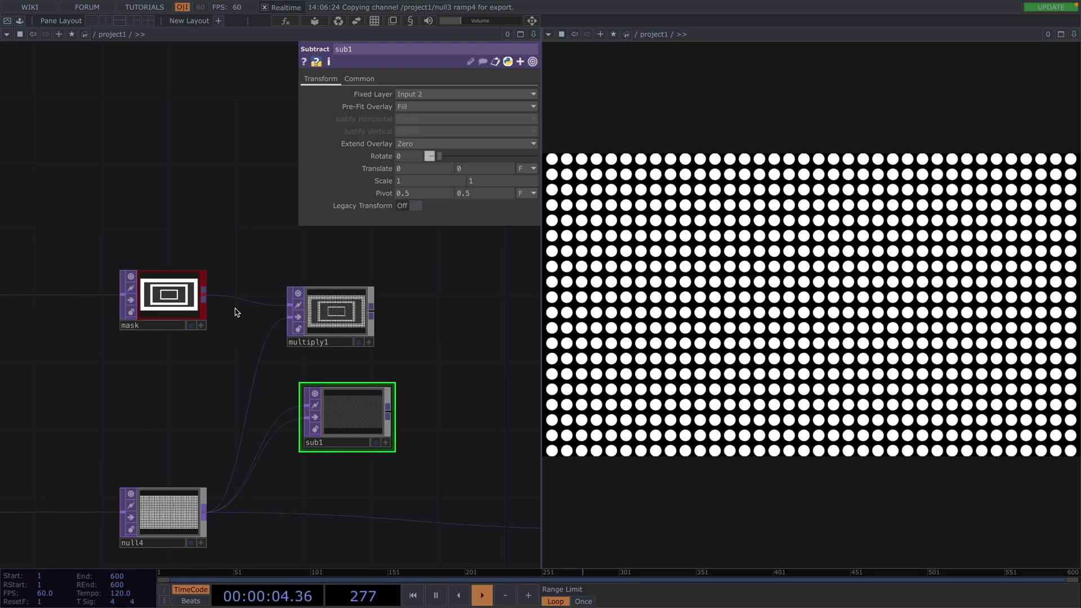
left_click(298, 423)
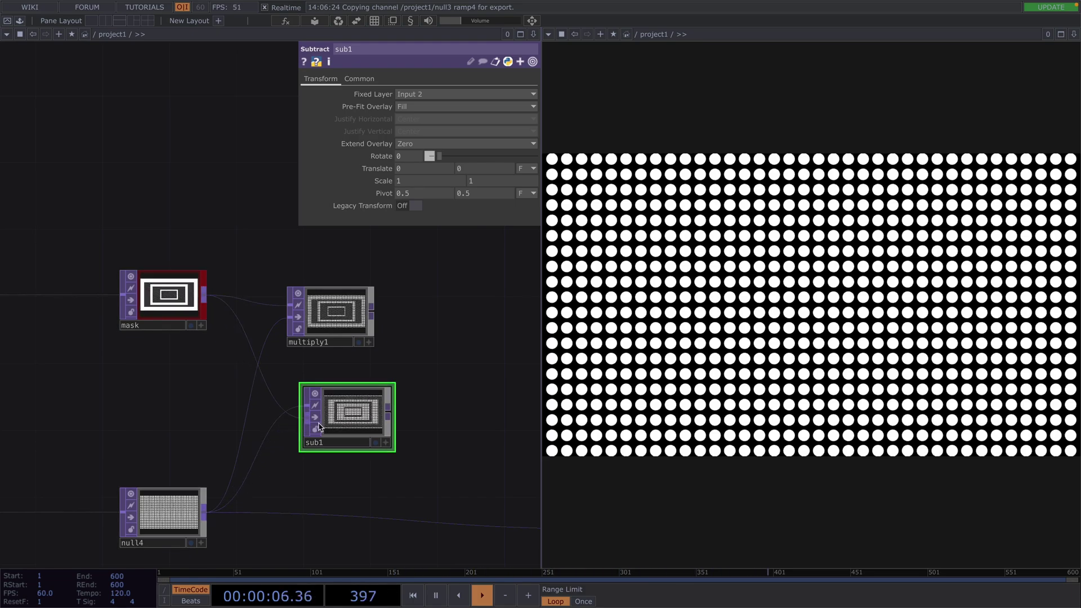
scroll(372, 414, "up", 4)
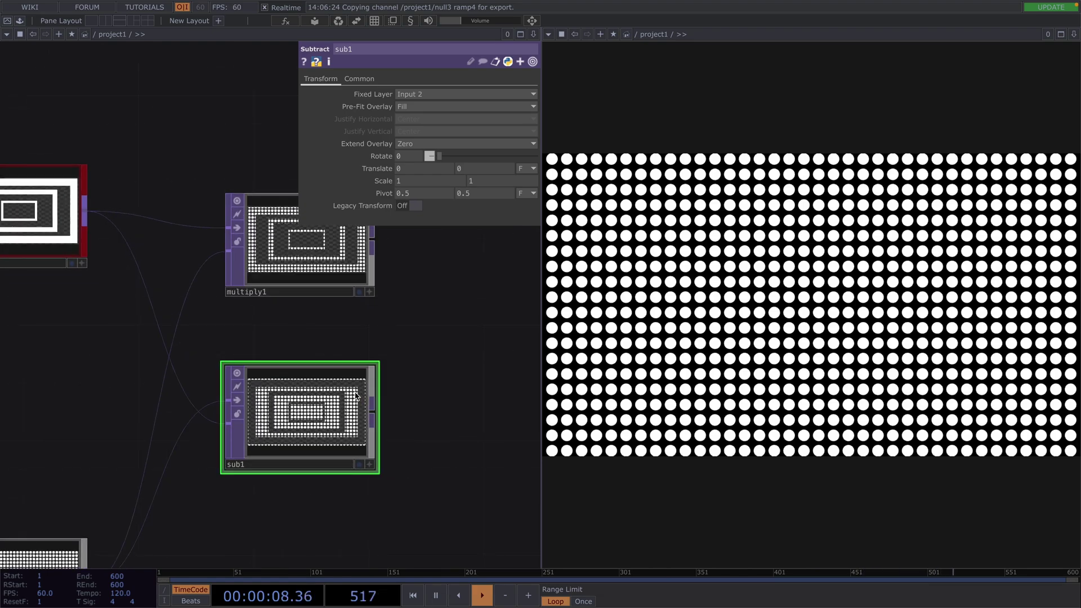
scroll(430, 340, "up", 3)
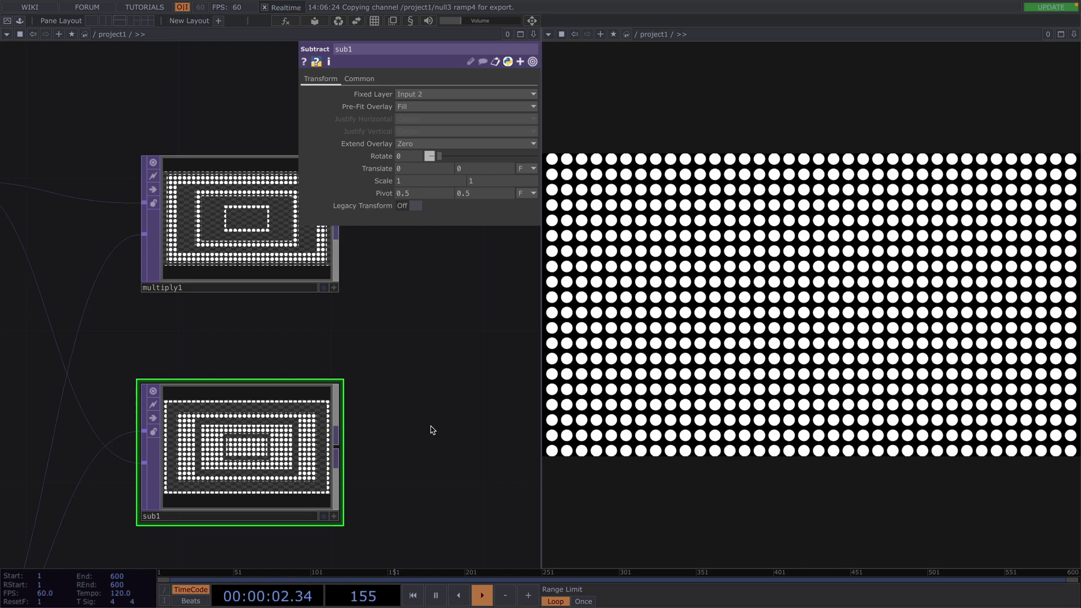
- Add a Level TOP after multiply1 and set its Invert to 1
left_click_drag(420, 430, 310, 408)
scroll(290, 410, "down", 3)
scroll(290, 411, "down", 2)
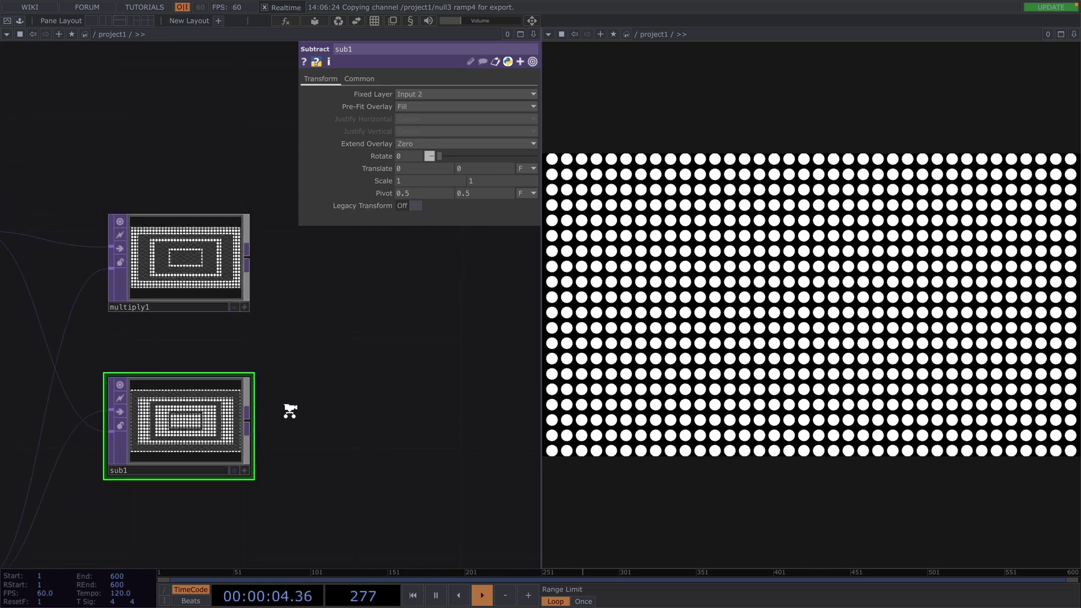
right_click(252, 278)
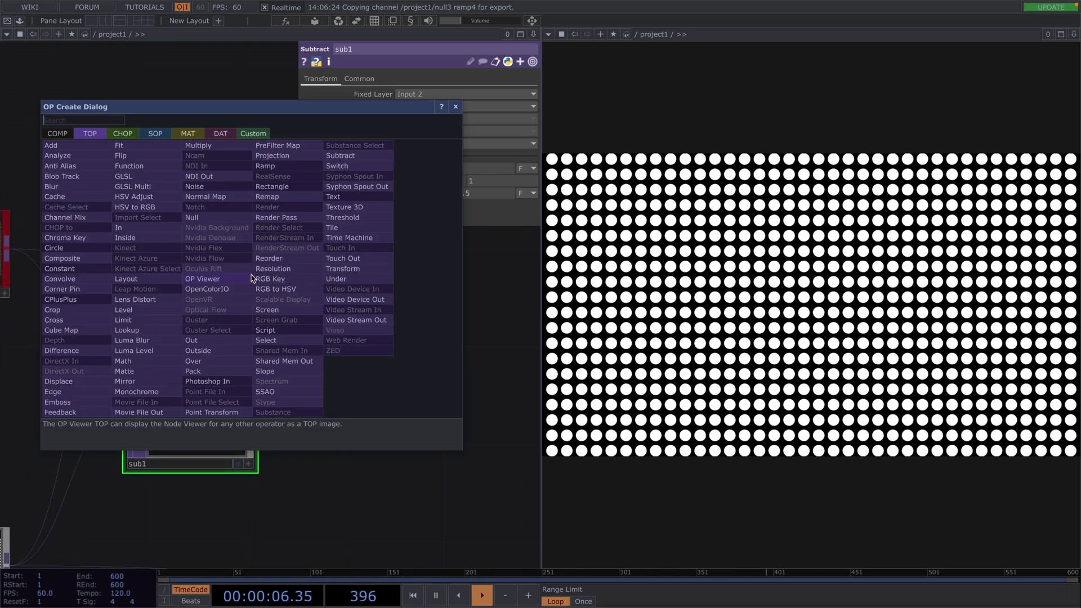
left_click(154, 309)
left_click(359, 287)
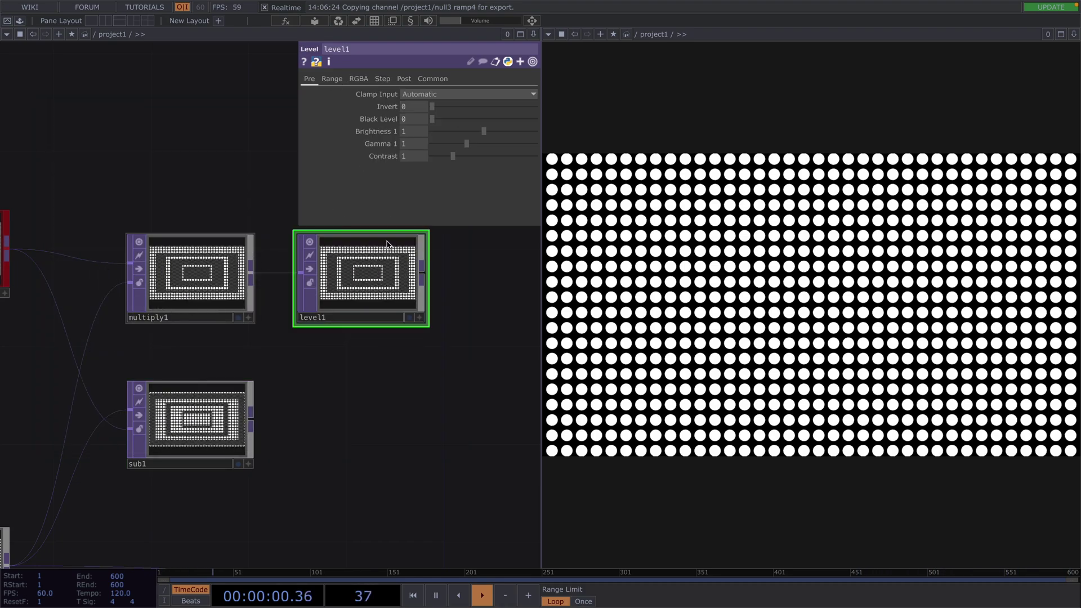
left_click_drag(433, 107, 538, 107)
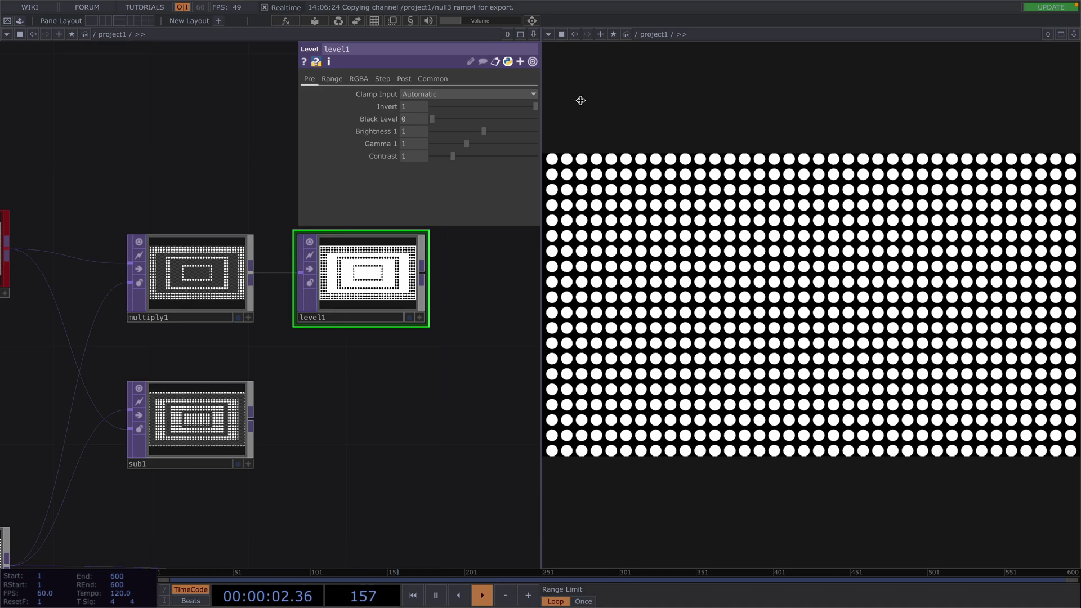
- Composite sub1 over level1 with a new Over TOP and connect its output to rgbkey1
left_click_drag(323, 407, 185, 395)
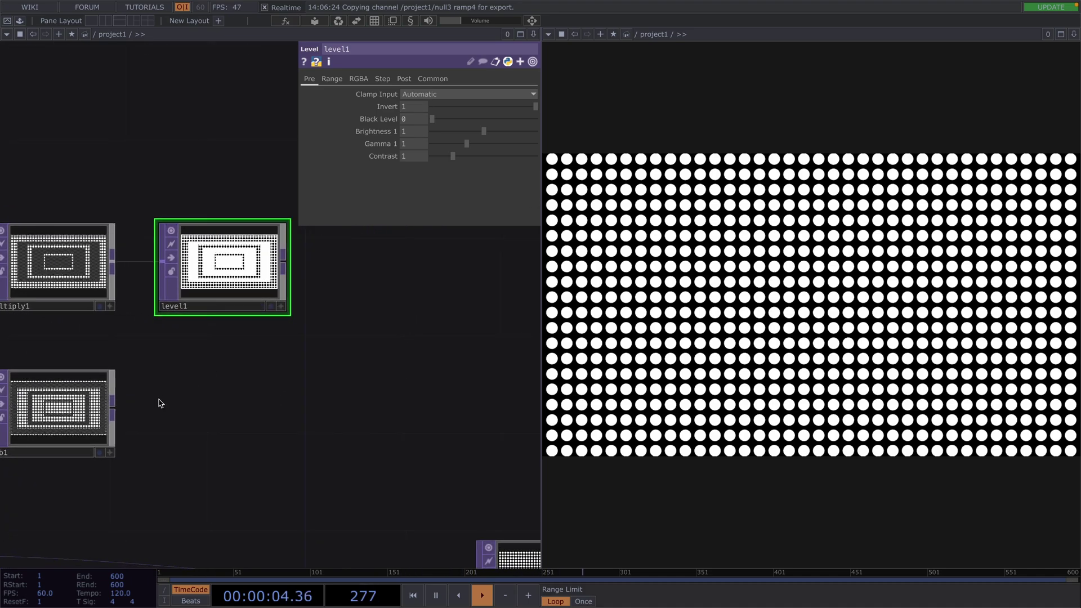
right_click(117, 414)
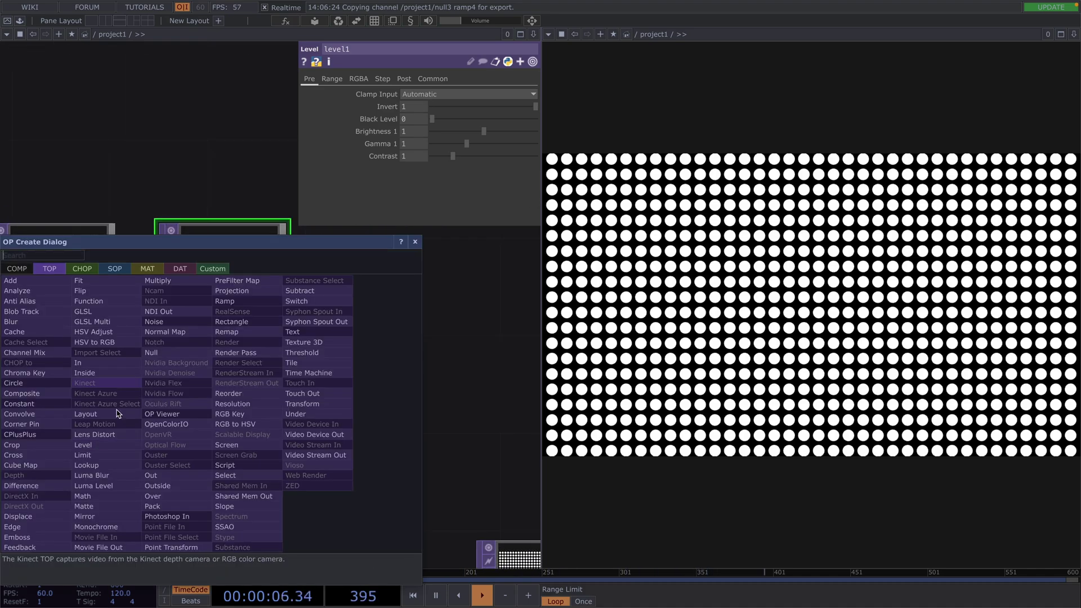
type("over")
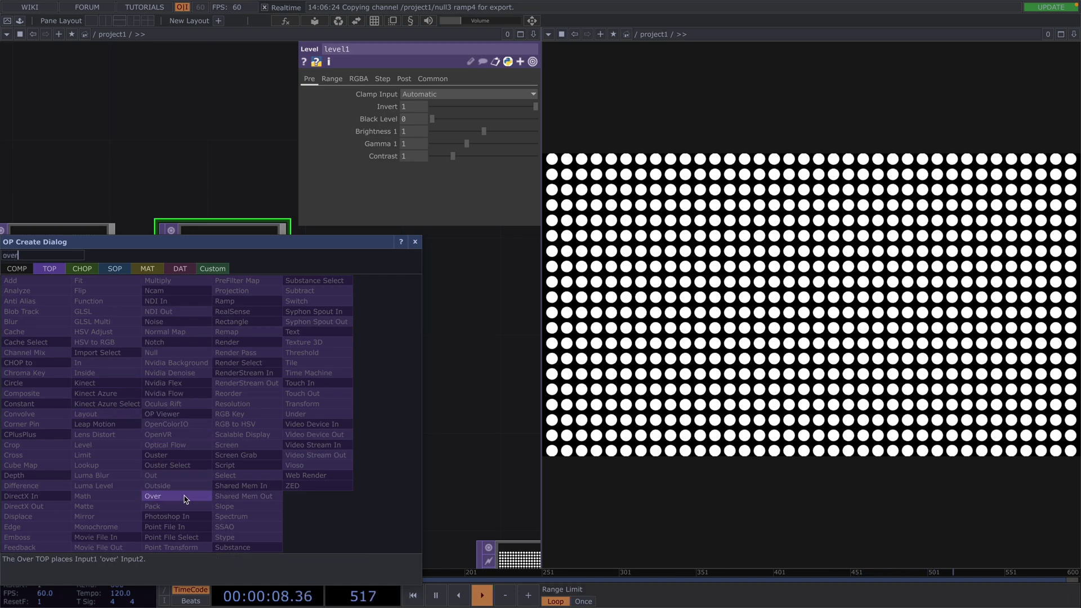
left_click(180, 496)
left_click(445, 372)
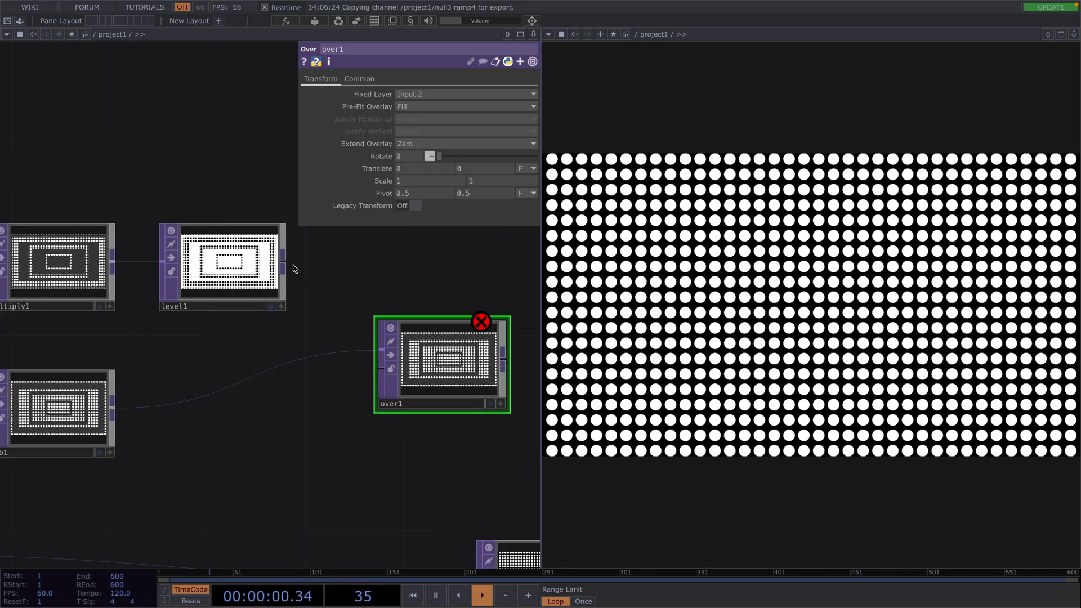
left_click_drag(285, 262, 378, 368)
left_click_drag(303, 429, 300, 396)
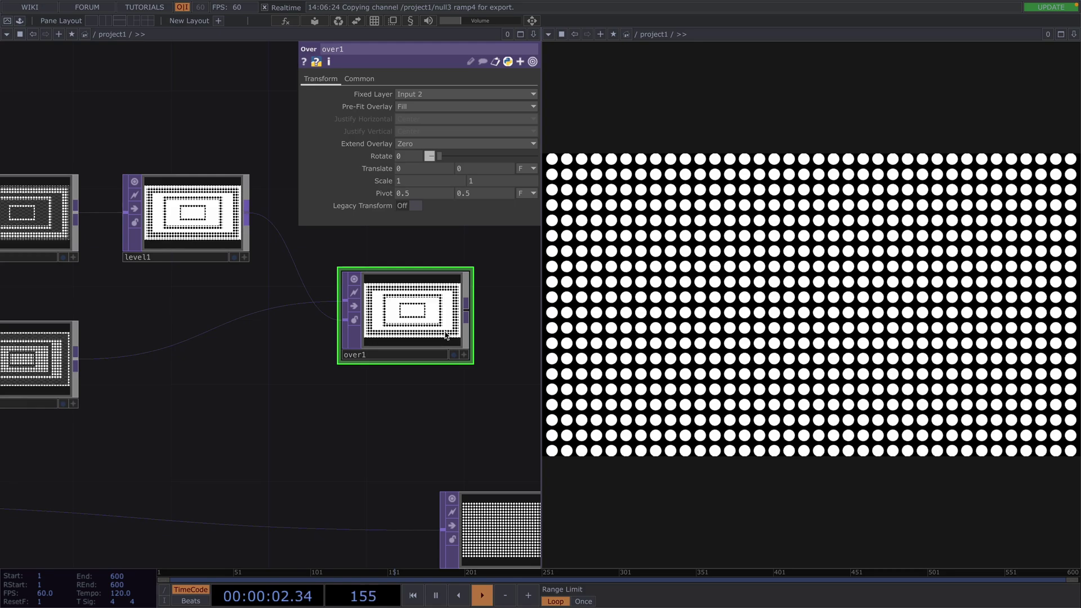
left_click(442, 530)
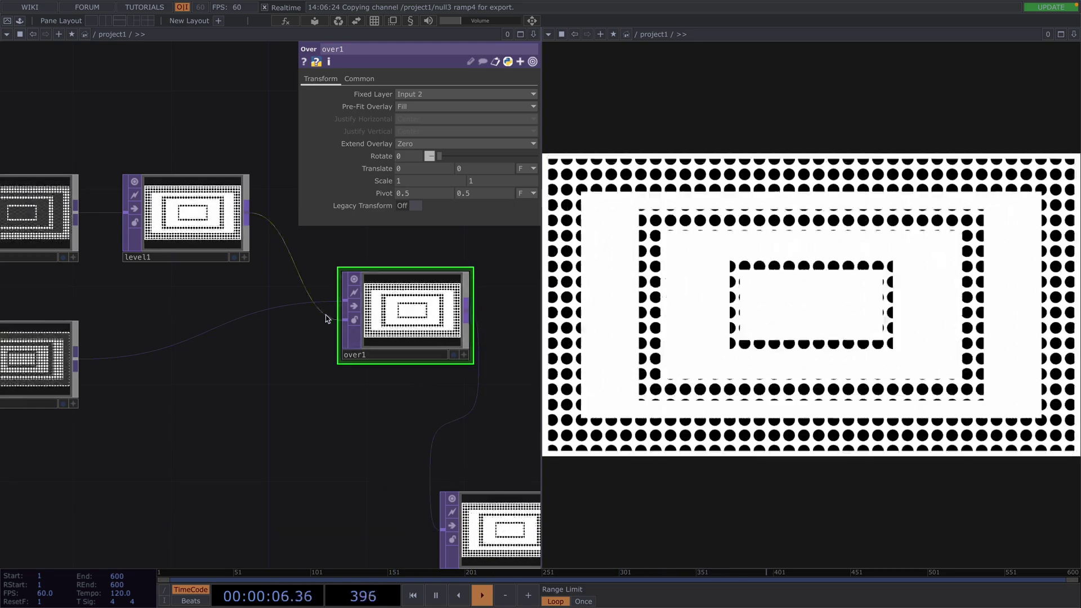
- Move level1 closer to multiply1 and over1 farther away to free space between them
left_click_drag(176, 294, 248, 386)
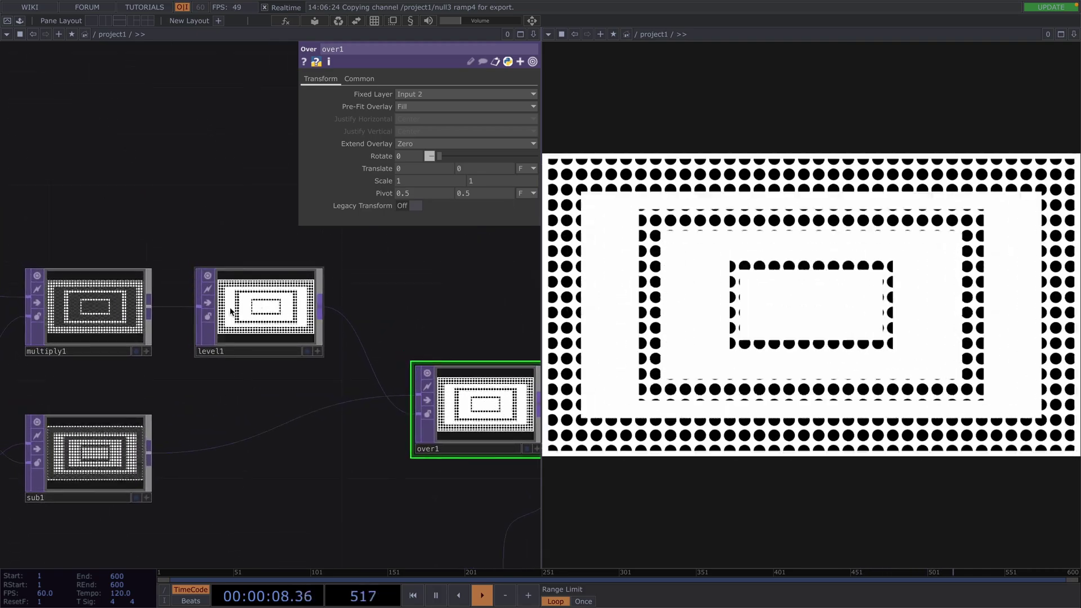
left_click_drag(233, 314, 210, 315)
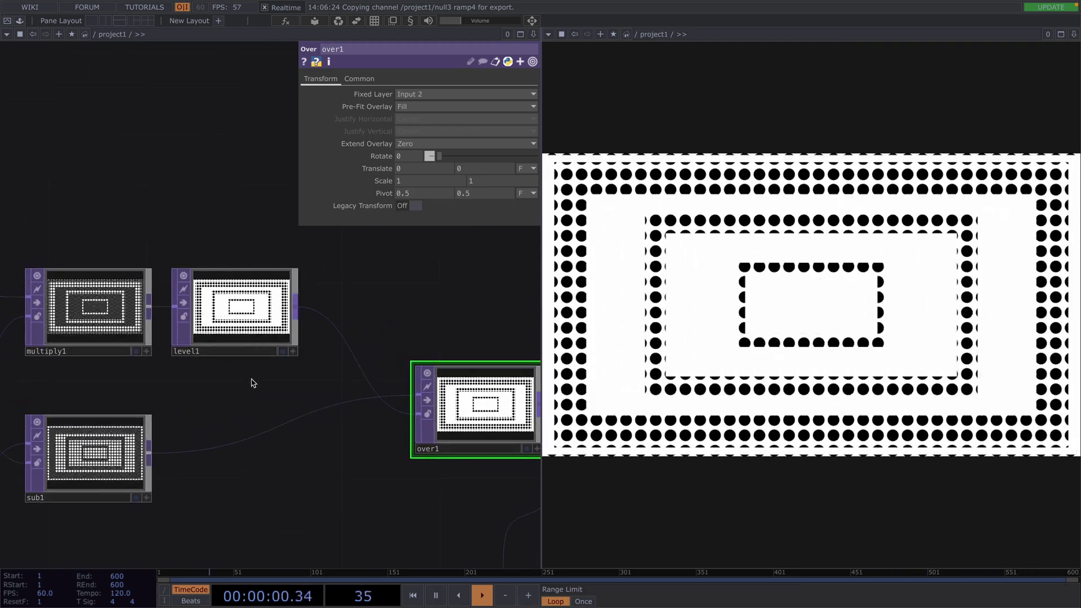
scroll(248, 388, "down", 3)
left_click_drag(255, 429, 166, 431)
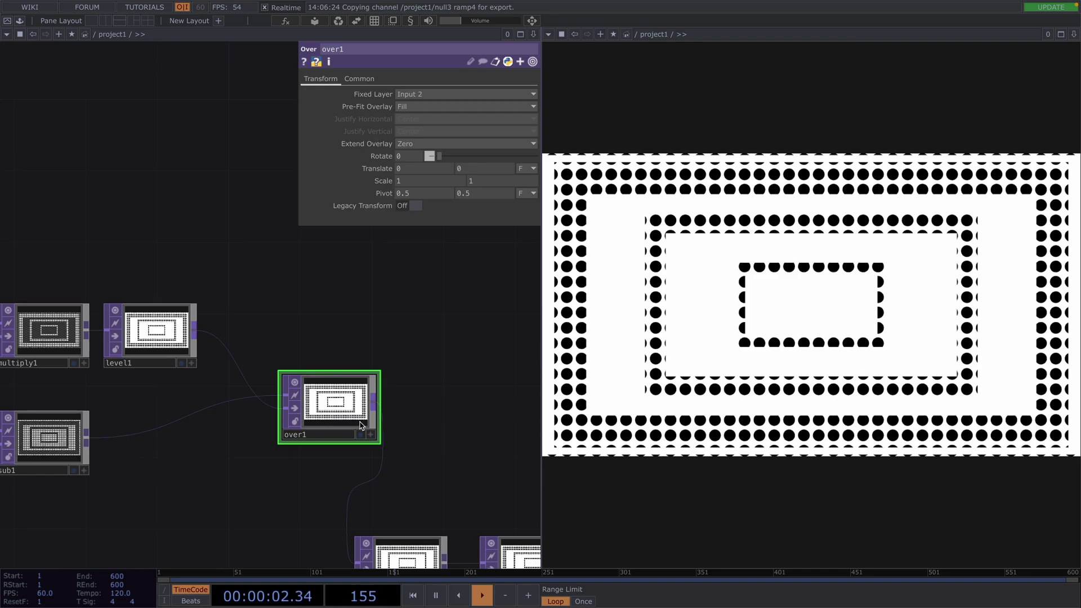
left_click_drag(332, 422, 386, 440)
left_click_drag(285, 463, 431, 485)
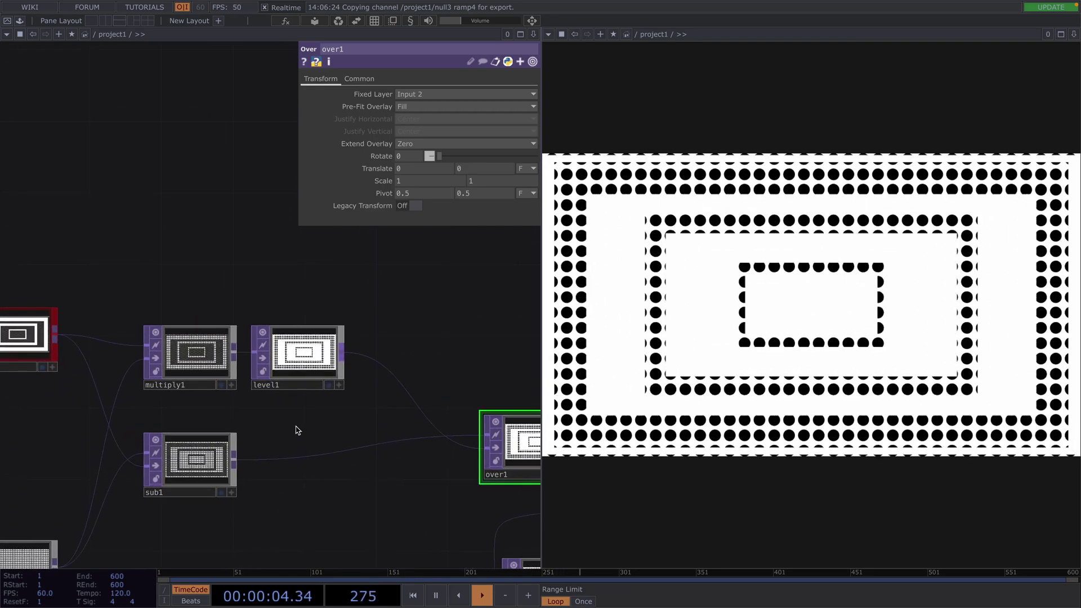
- Add a second Multiply TOP after level1, above over1, and connect the mask Null as its other input
scroll(297, 427, "down", 3)
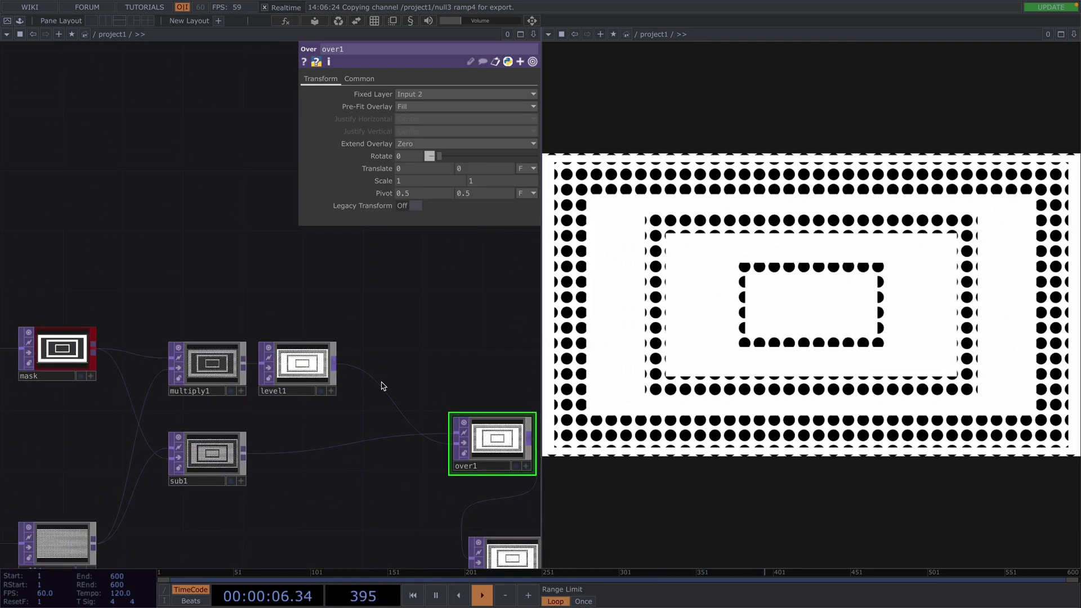
right_click(380, 365)
left_click(400, 381)
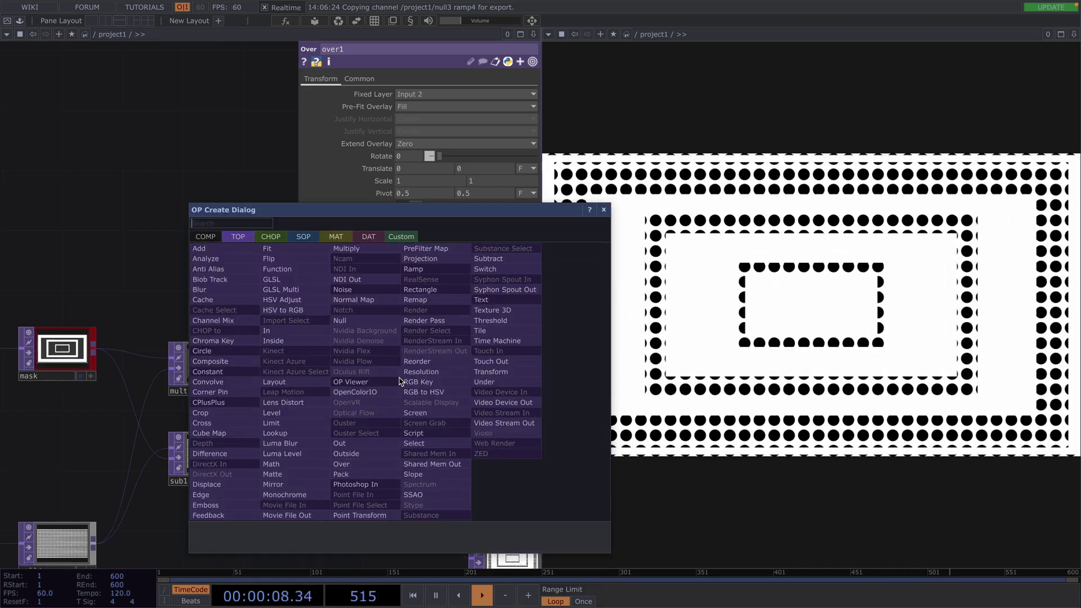
left_click(349, 248)
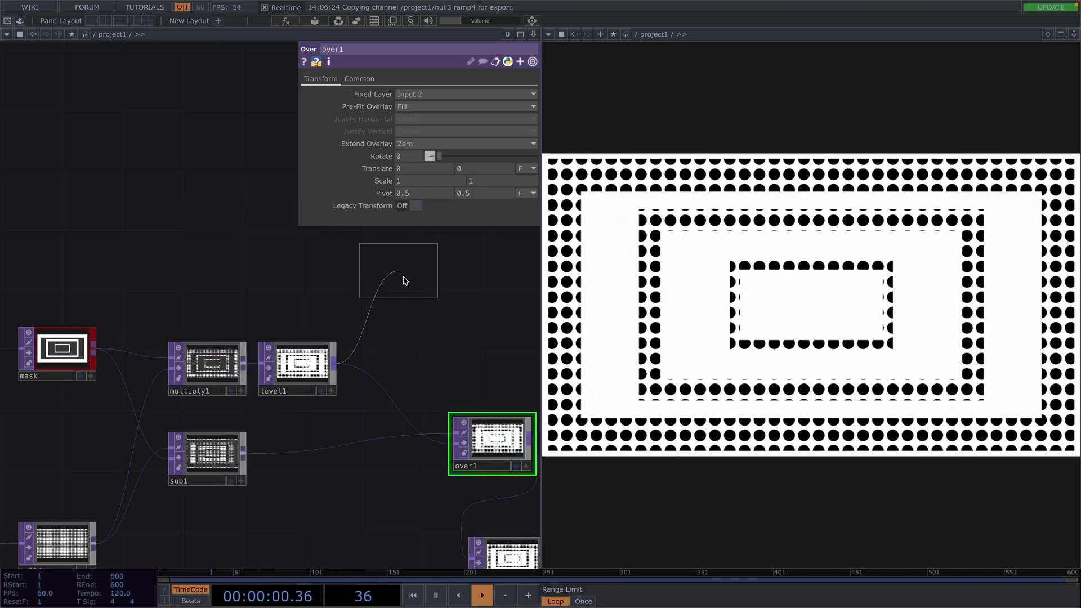
left_click(404, 280)
left_click(93, 348)
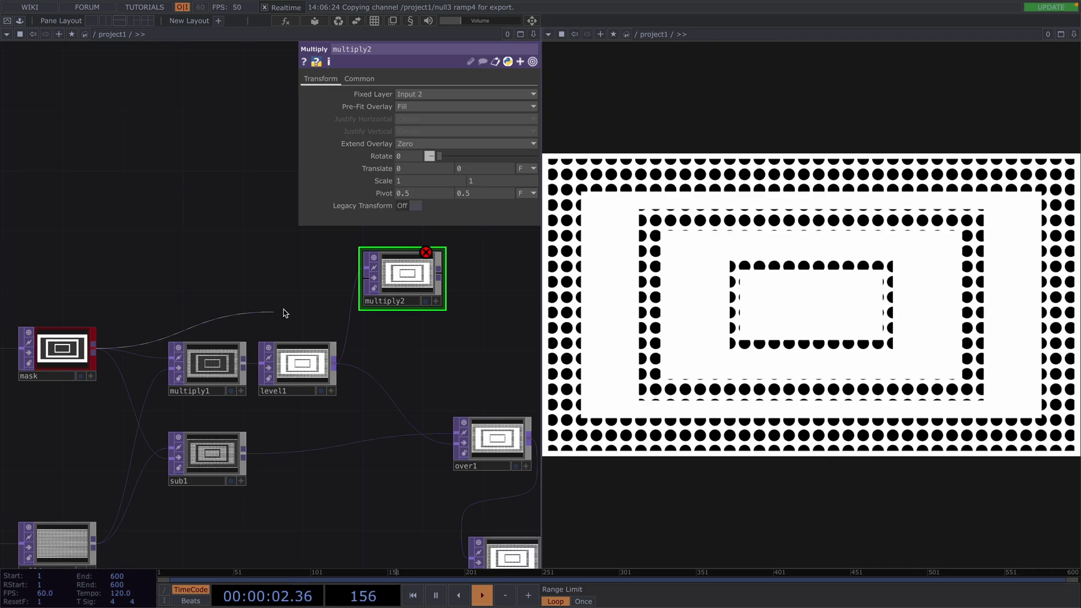
left_click(394, 276)
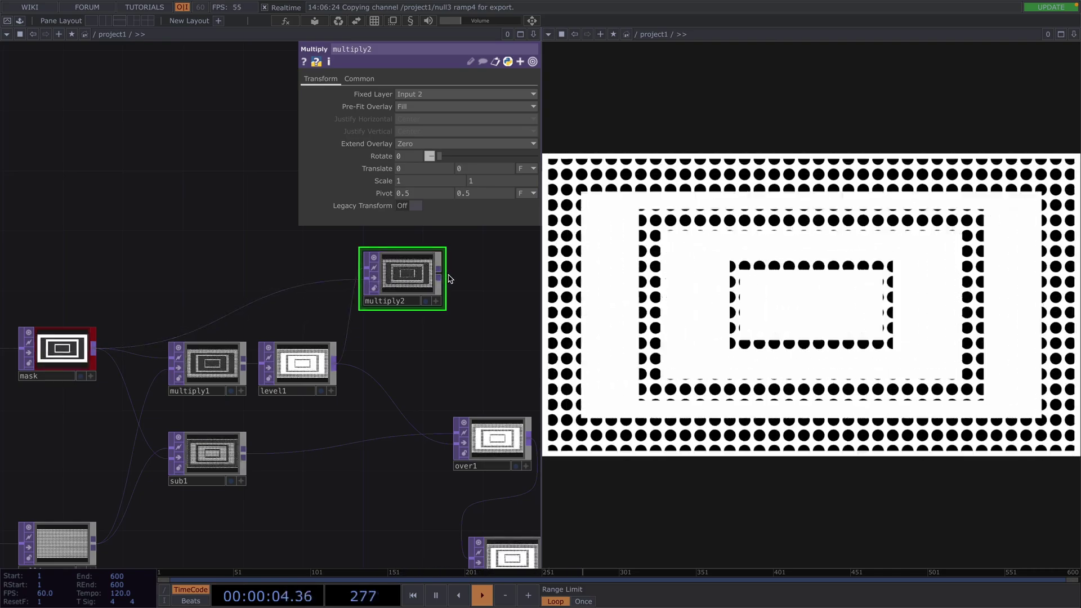
- Connect multiply2 to over1's second input in place of level1, and move multiply2 slightly closer to over1
left_click(440, 275)
left_click(383, 386)
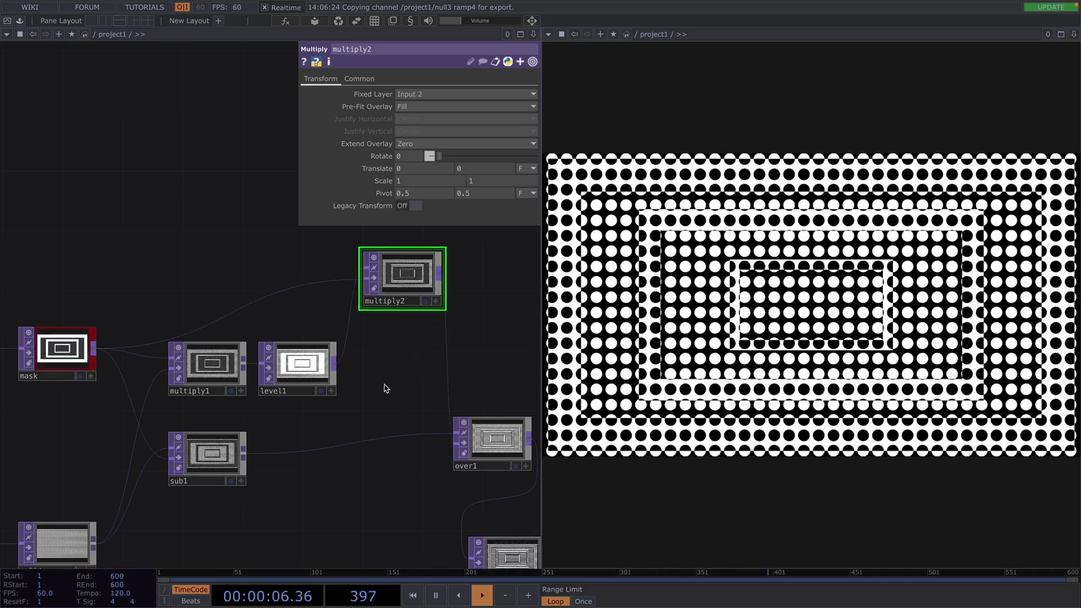
left_click_drag(412, 277, 426, 307)
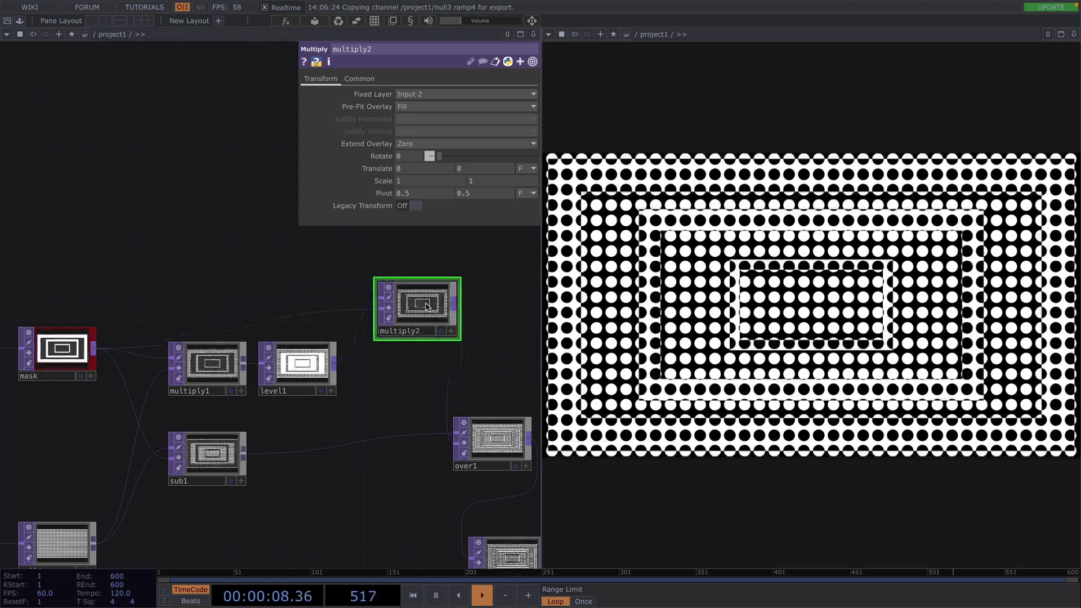
- Shift over1 slightly away from sub1 and line up rgbkey1 and null2 in a row after it
left_click_drag(403, 381, 292, 345)
scroll(293, 340, "down", 4)
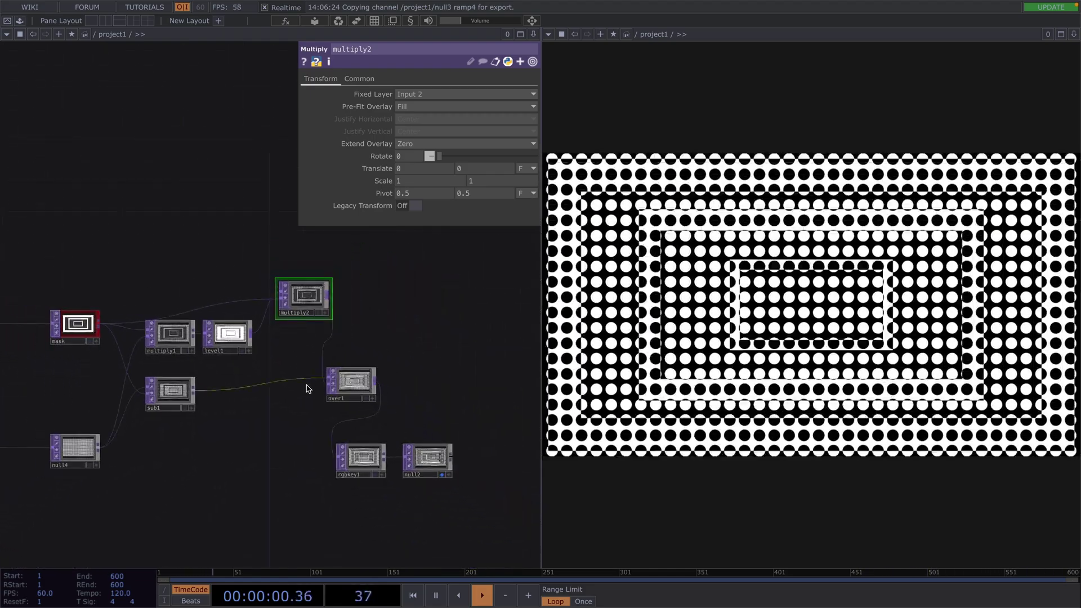
left_click_drag(296, 424, 231, 412)
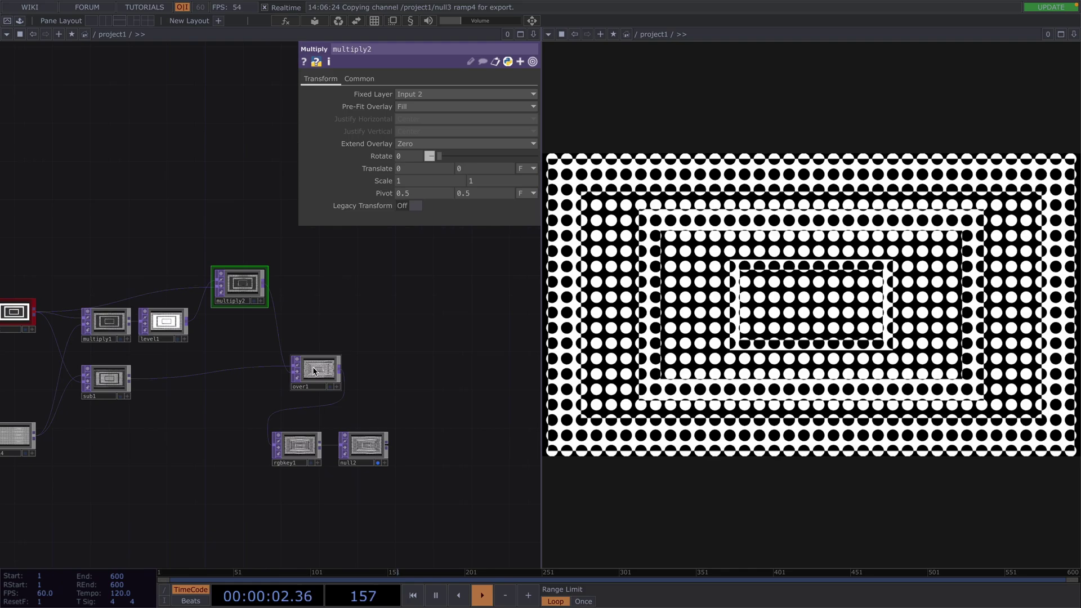
left_click_drag(365, 446, 479, 361)
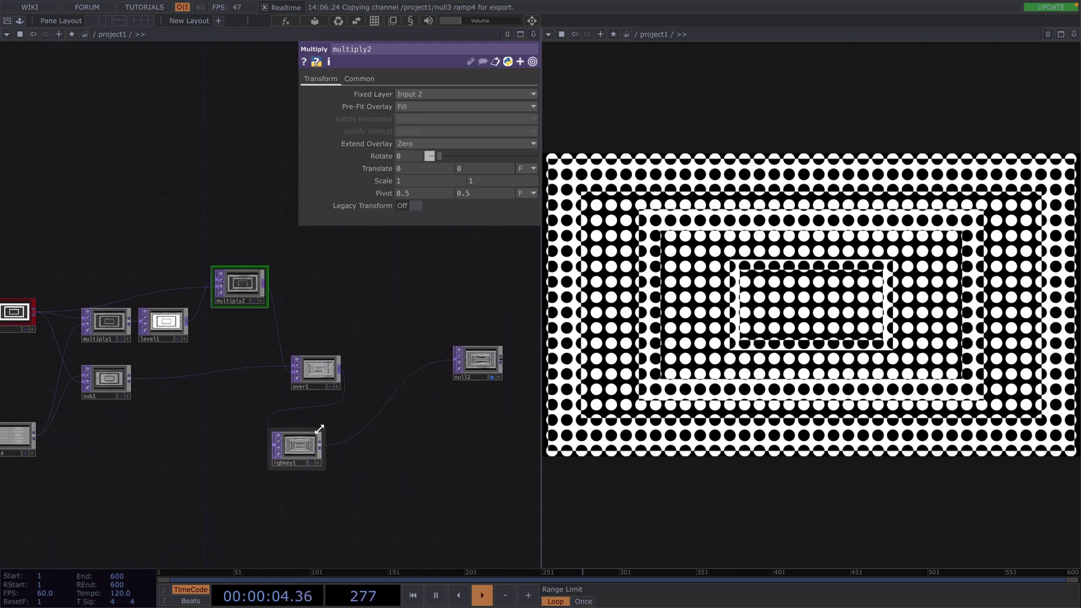
left_click_drag(319, 429, 432, 346)
left_click_drag(397, 418, 323, 418)
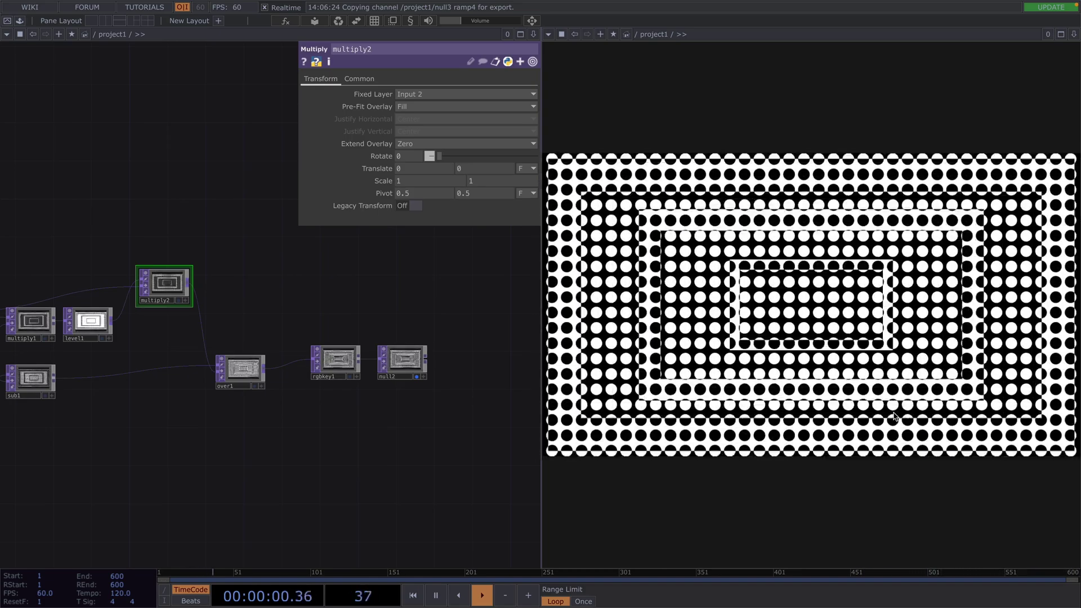
- Review the rectangle1 settings and shift comp1 slightly farther from the mask Null
left_click_drag(365, 472, 685, 454)
left_click_drag(129, 342, 315, 360)
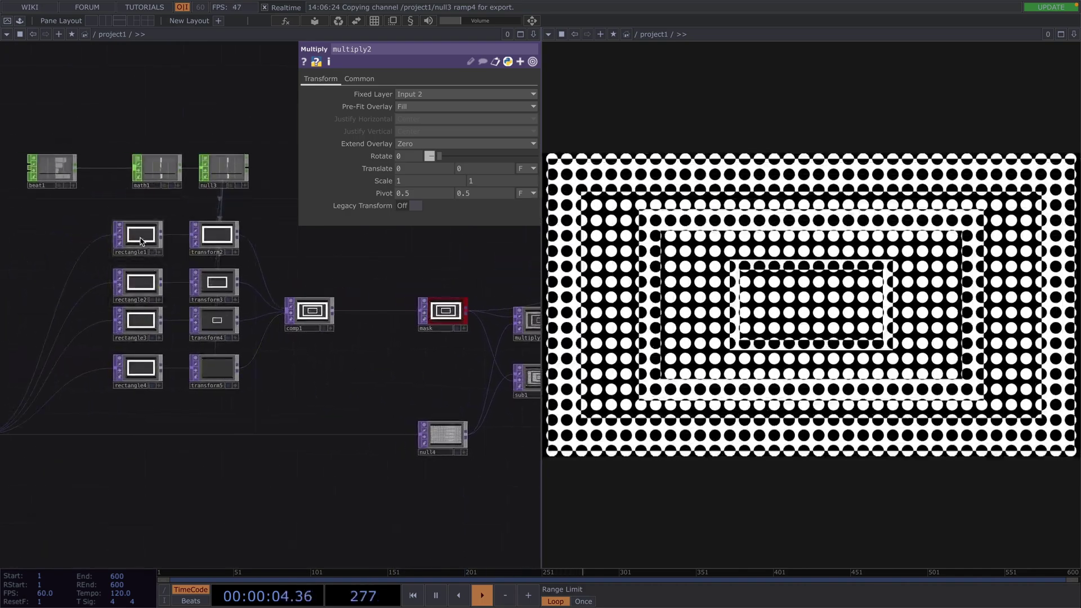
left_click(135, 234)
left_click_drag(160, 348, 159, 386)
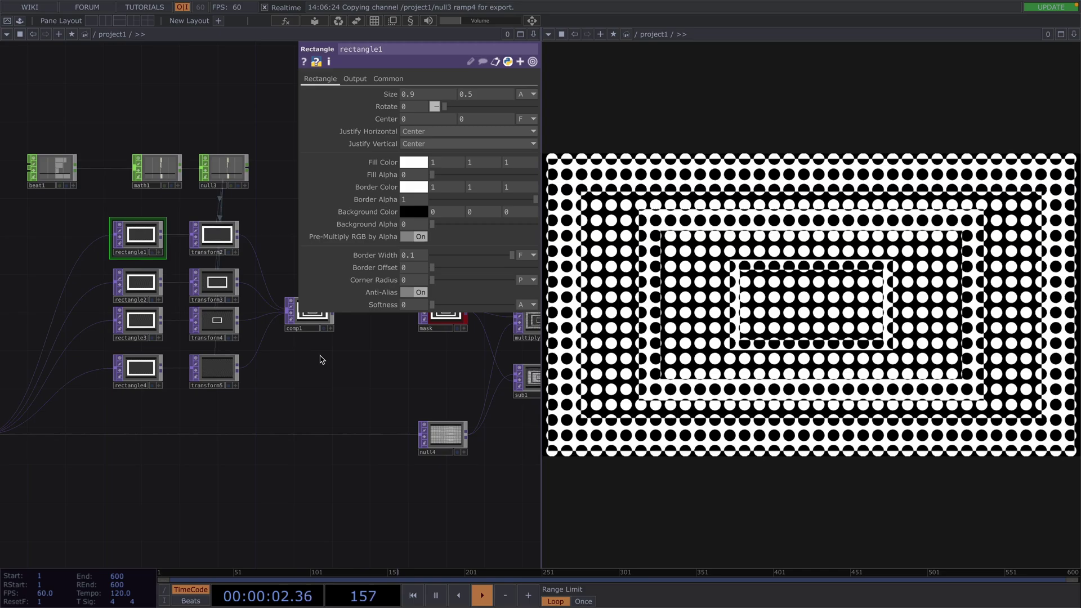
left_click_drag(321, 359, 59, 397)
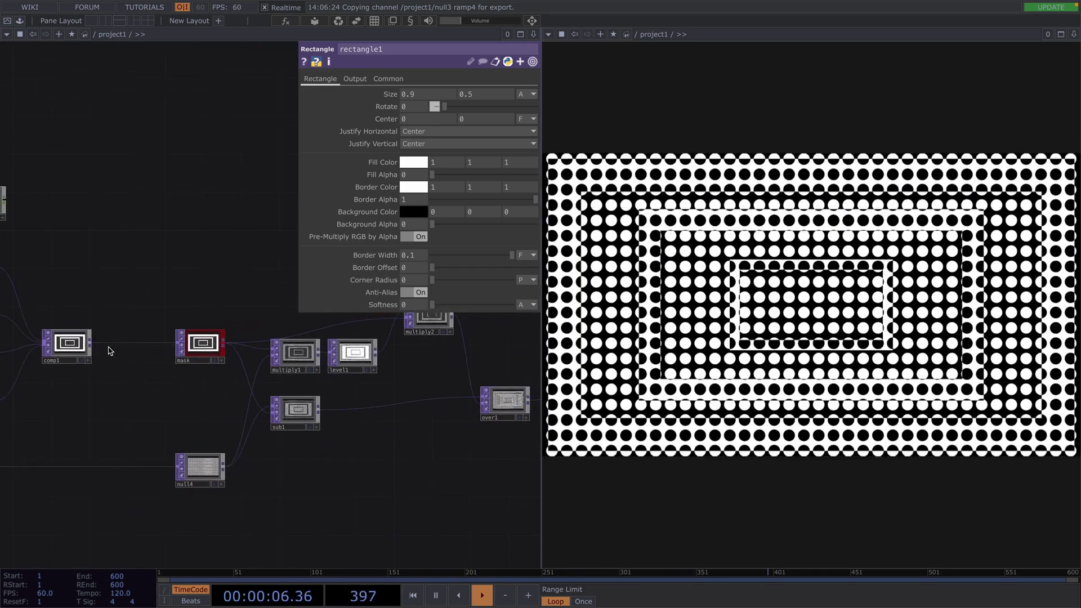
left_click_drag(84, 349, 75, 348)
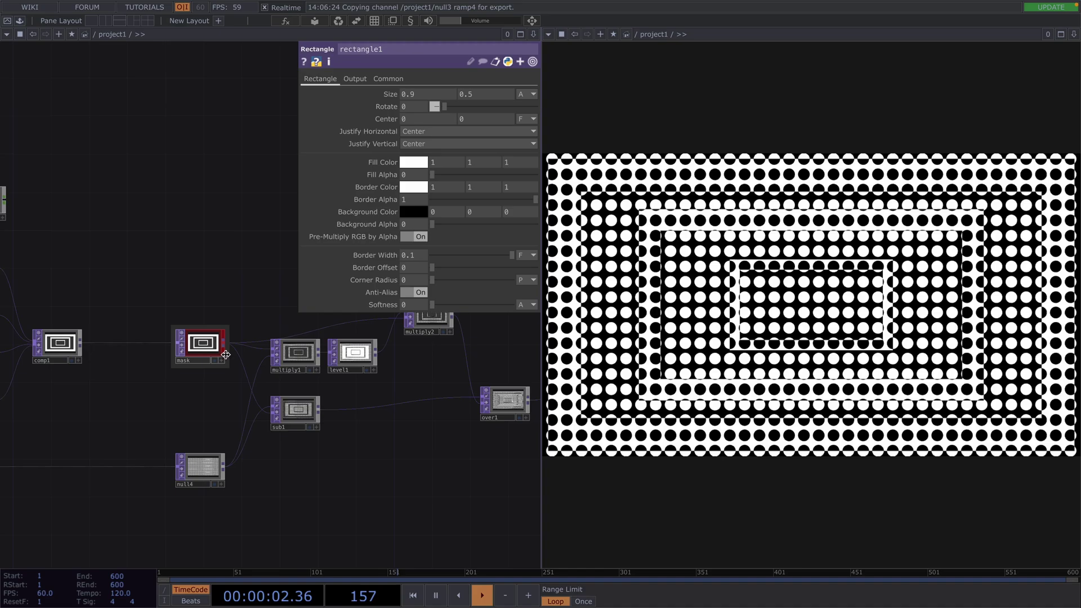
- Make room after grid1 and insert a Noise SOP between grid1 and null1
left_click_drag(99, 422, 367, 391)
left_click_drag(118, 372, 94, 371)
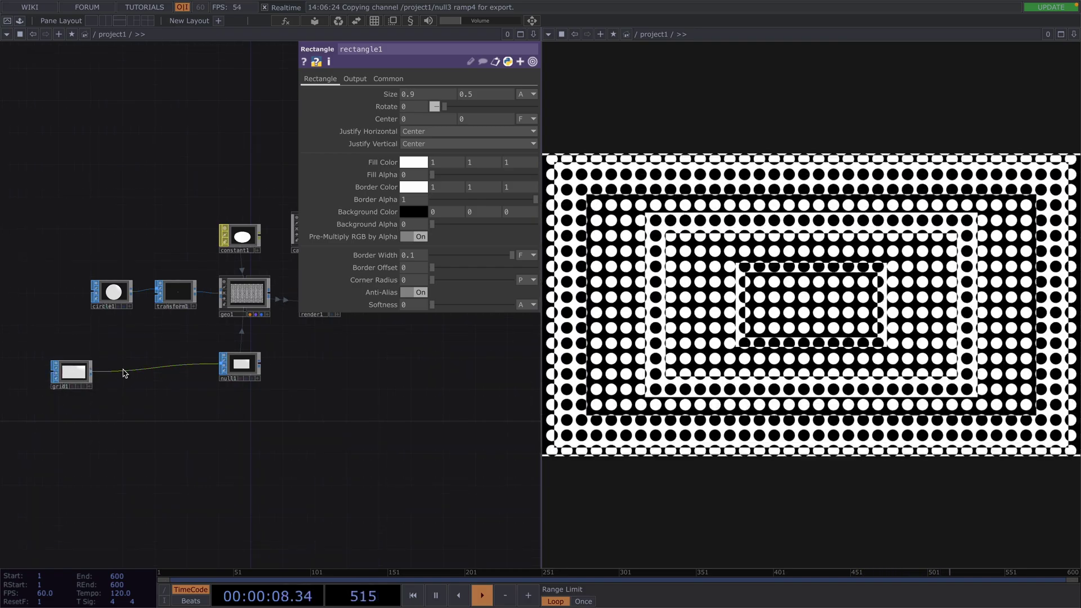
left_click(156, 363)
type("noise")
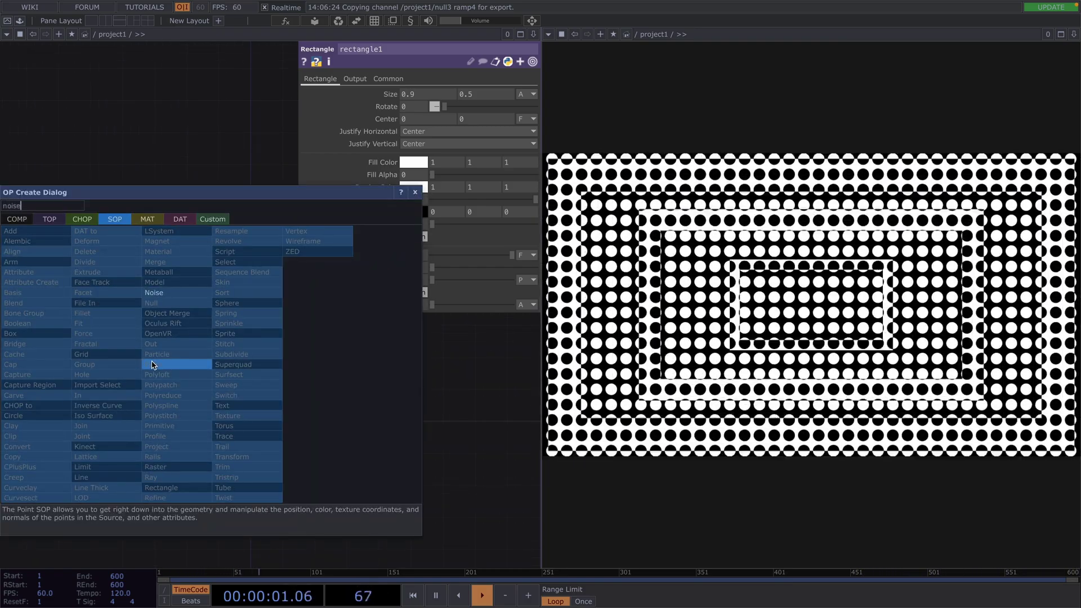
left_click(169, 293)
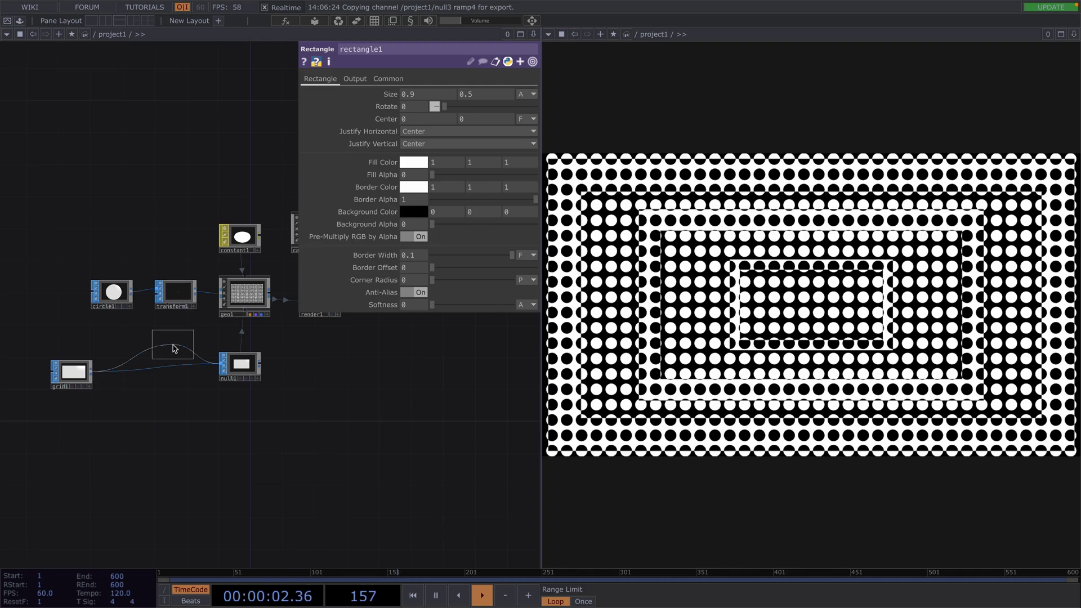
left_click(166, 369)
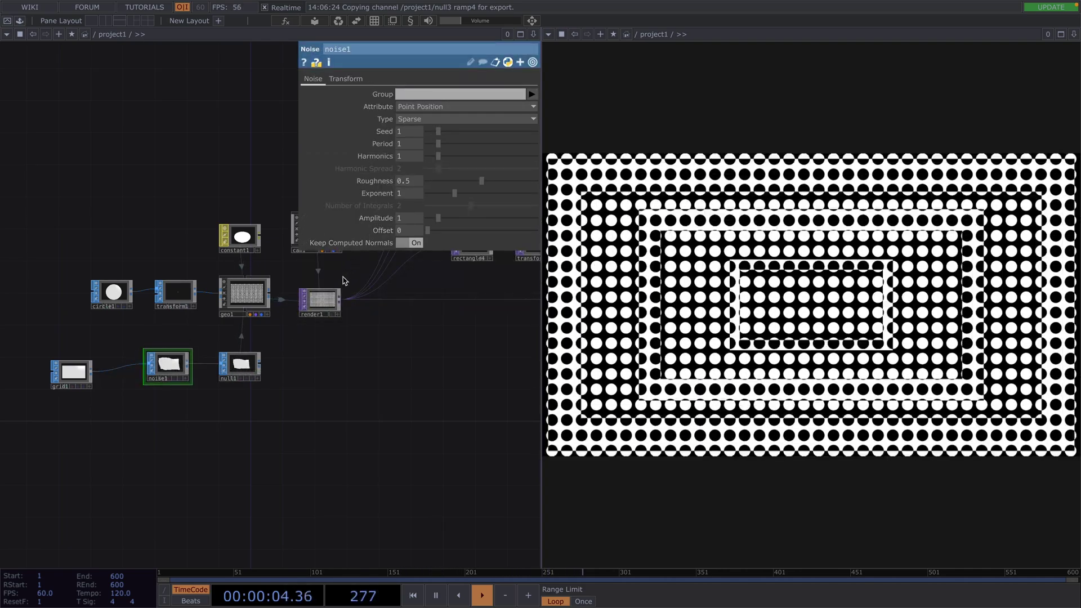
- Set geo1's instance Translate Z to P(2) so the instances follow the noise in depth
left_click(264, 303)
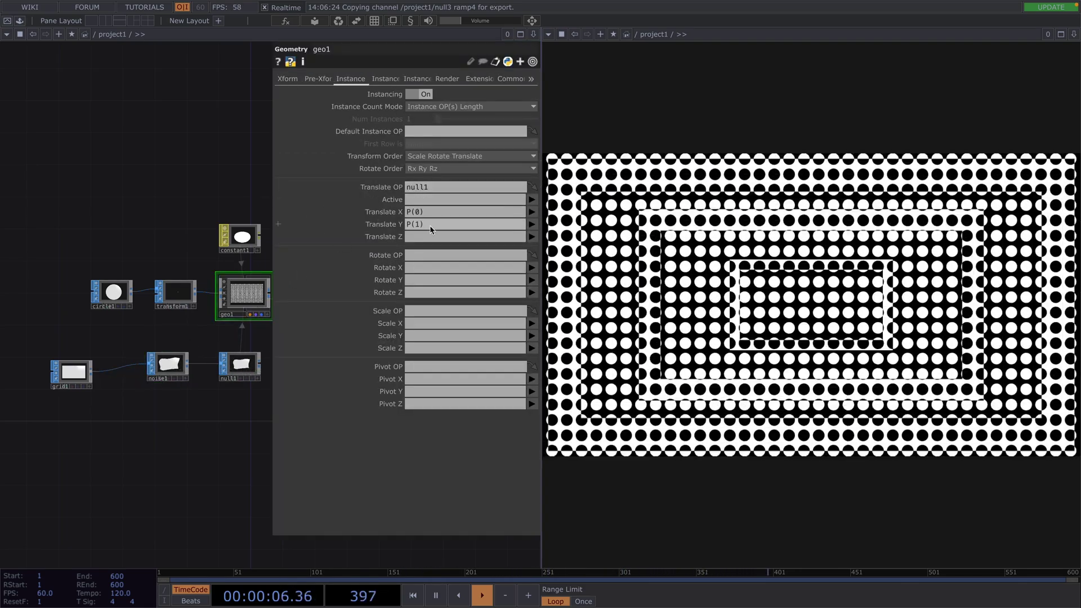
left_click(531, 237)
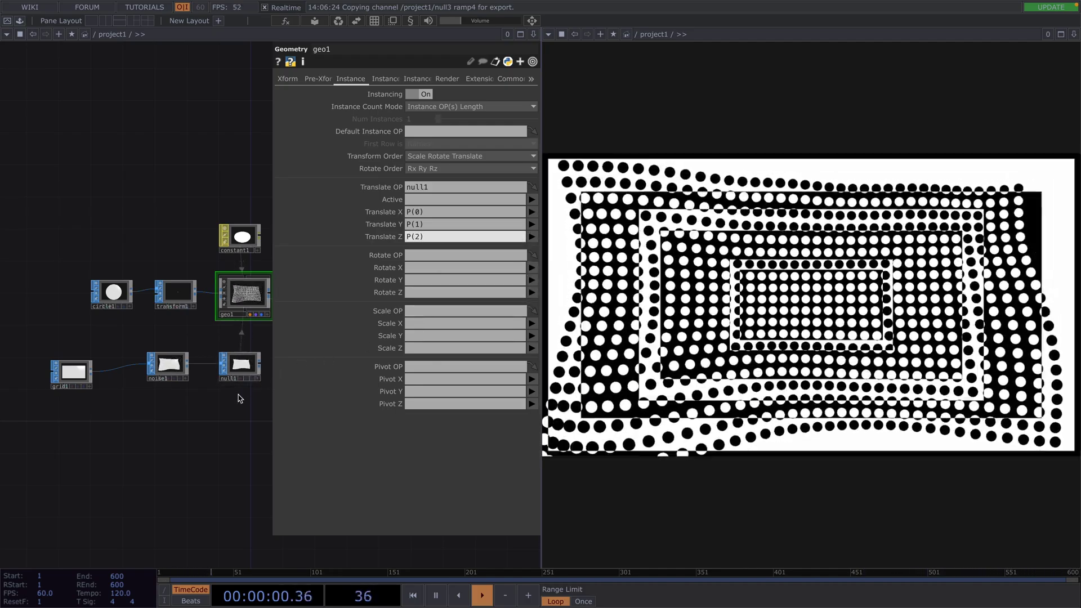
key("p")
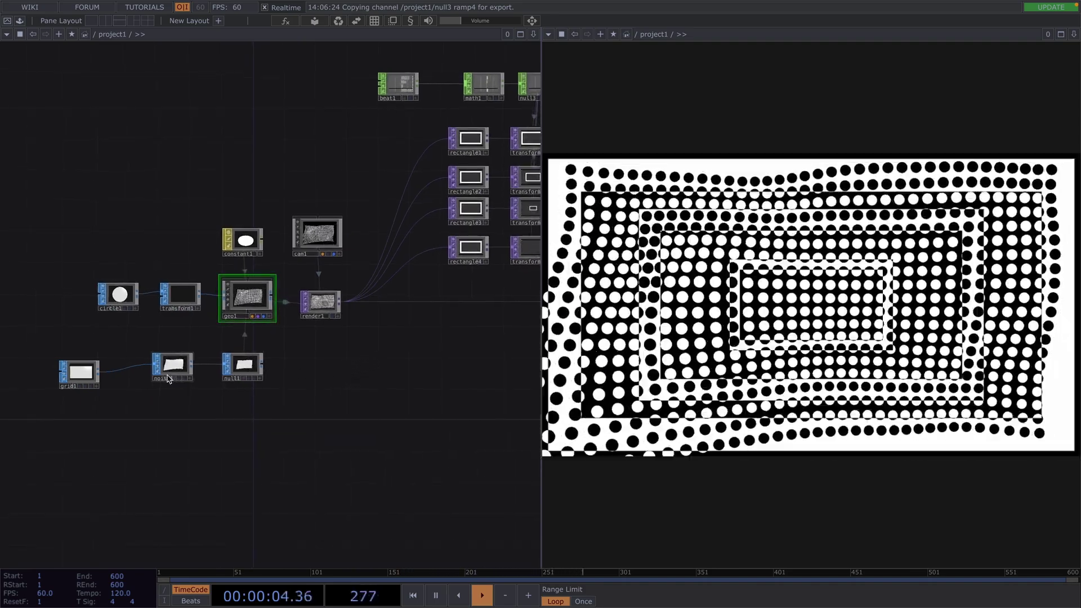
- Line up noise1 and null1 with grid1, and set the noise period to 0.37 and amplitude to 0.62
left_click(88, 376)
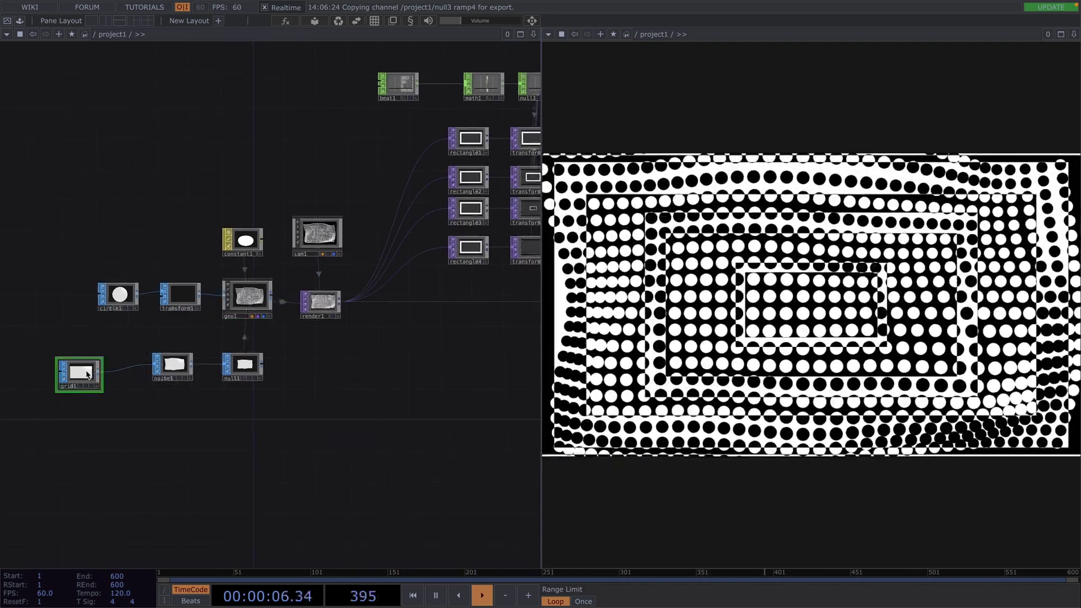
left_click_drag(170, 366, 148, 372)
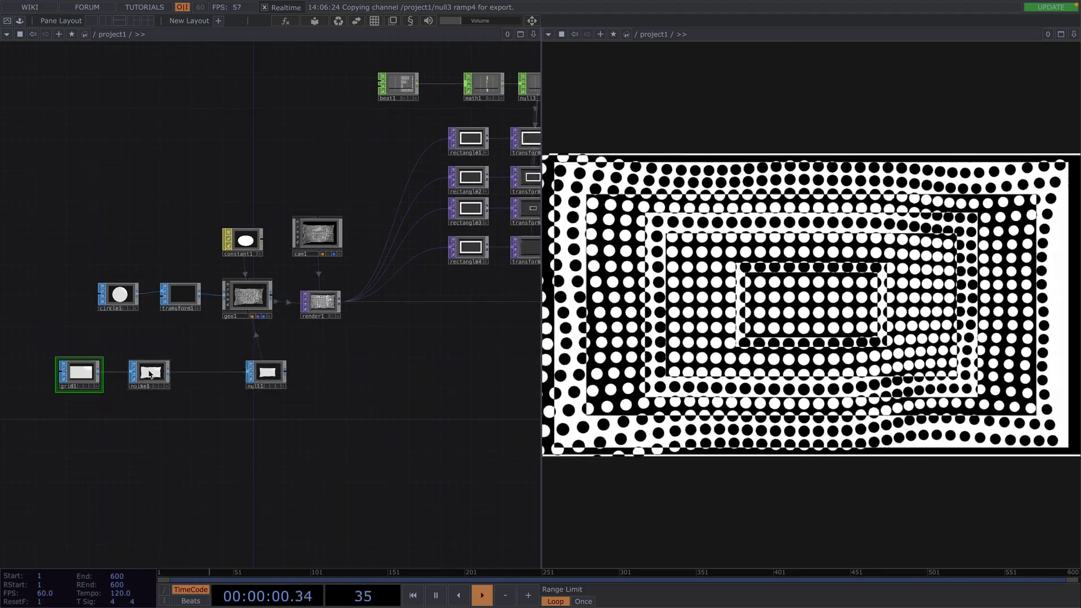
left_click(151, 373)
key("p")
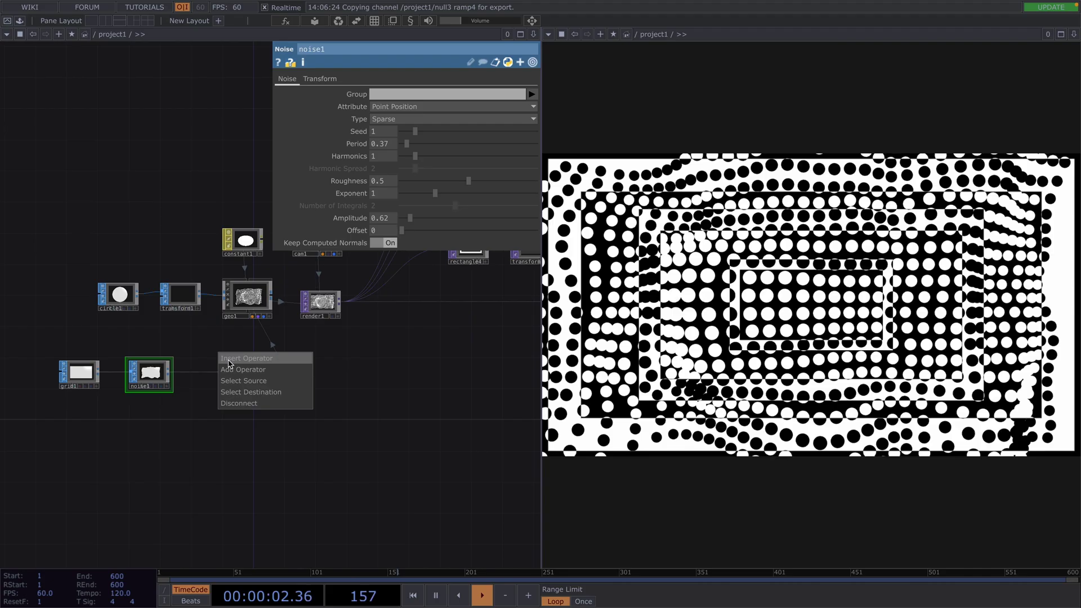
- Insert a Transform SOP between noise1 and null1 with a uniform scale of 1.34
left_click(228, 359)
left_click(259, 451)
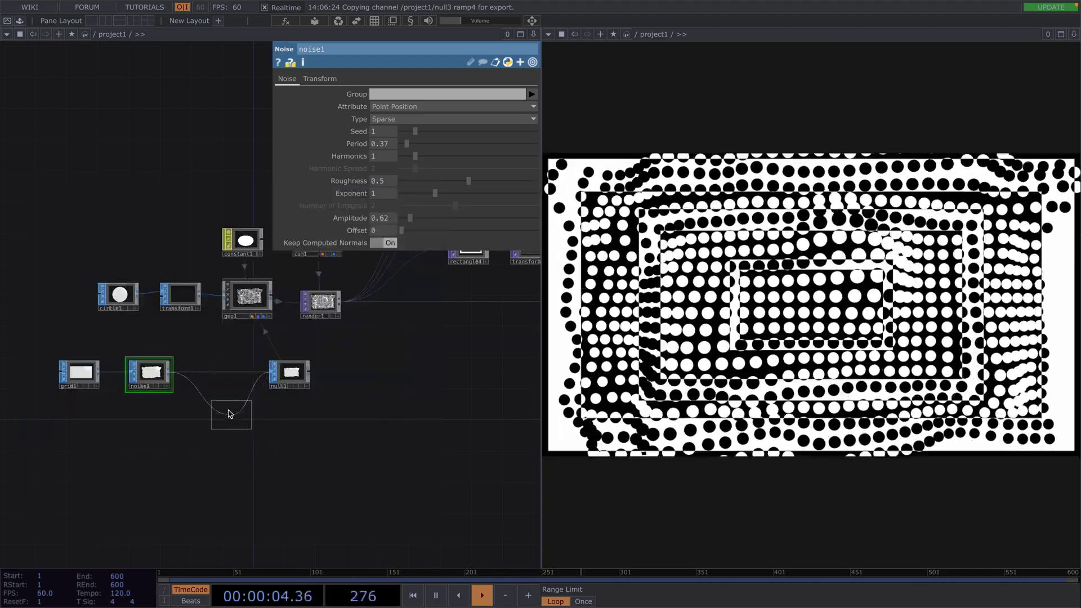
left_click(221, 372)
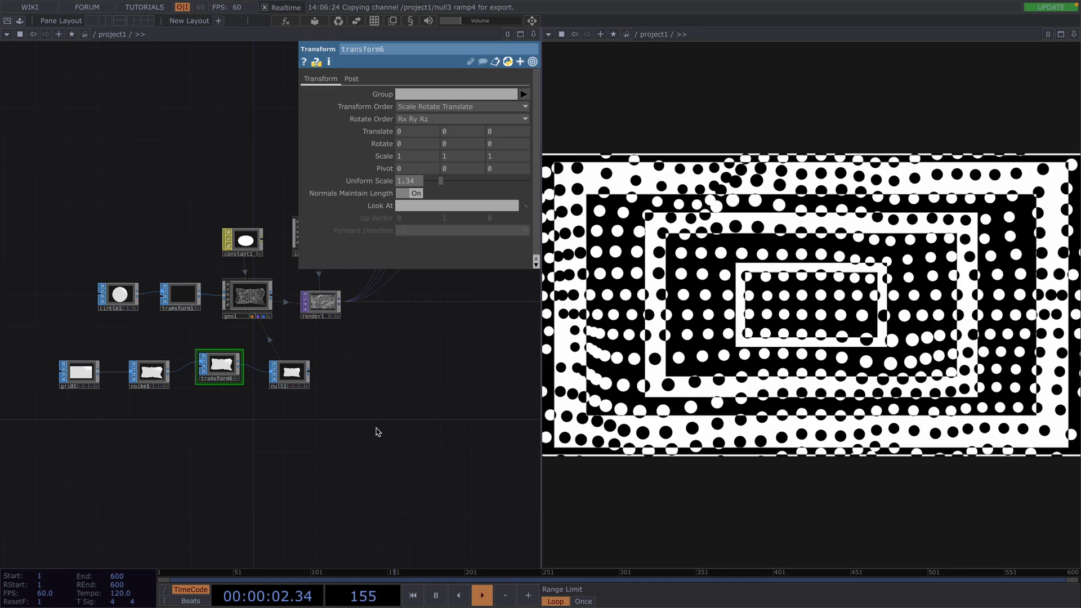
key("p")
scroll(357, 375, "down", 2)
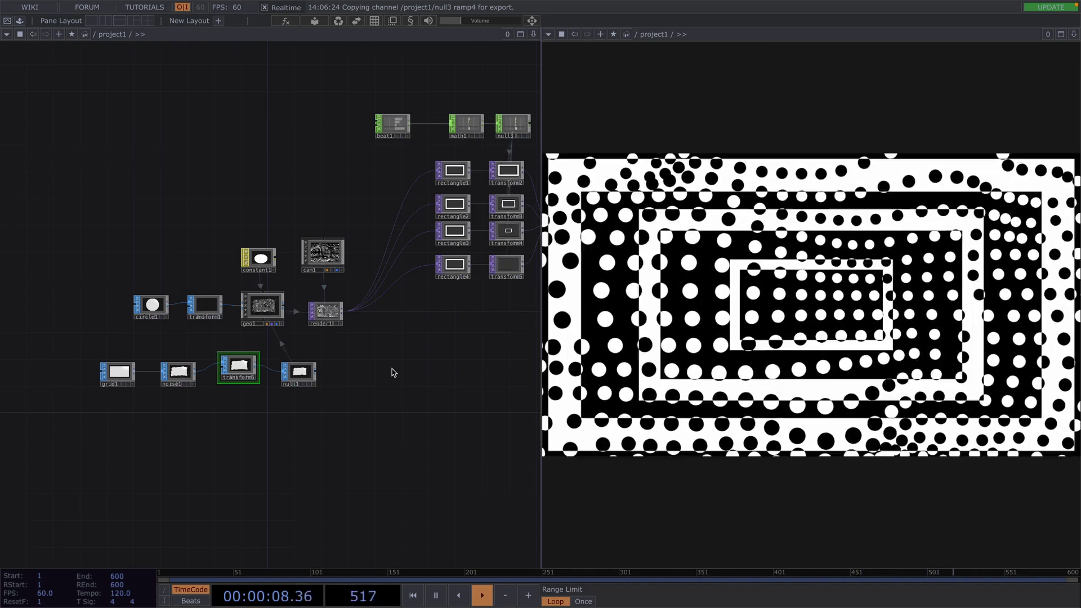
left_click_drag(454, 354, 164, 349)
left_click_drag(268, 338, 124, 327)
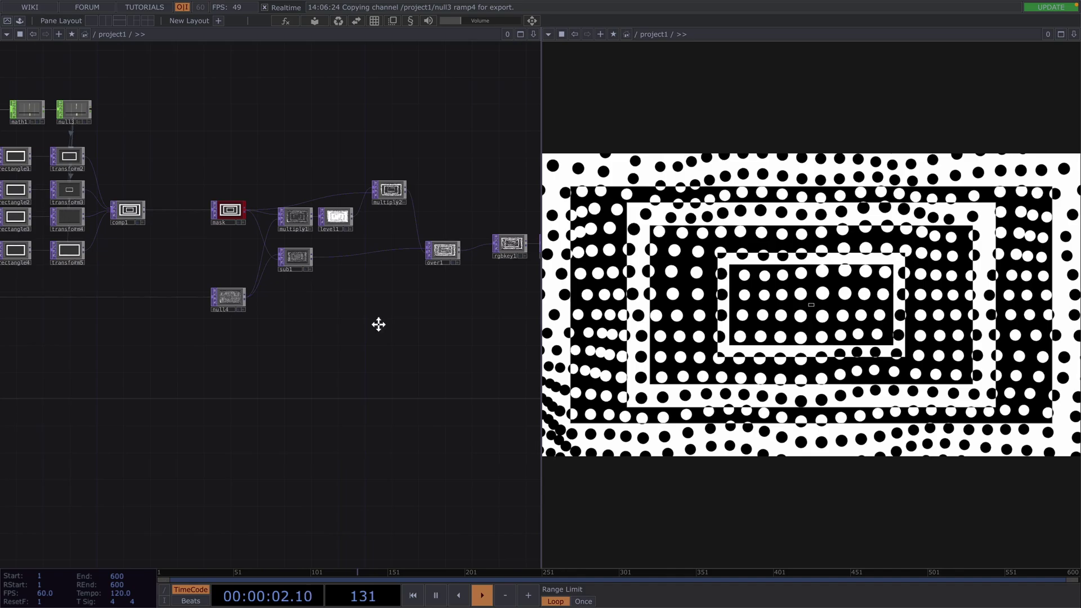
left_click_drag(379, 321, 331, 341)
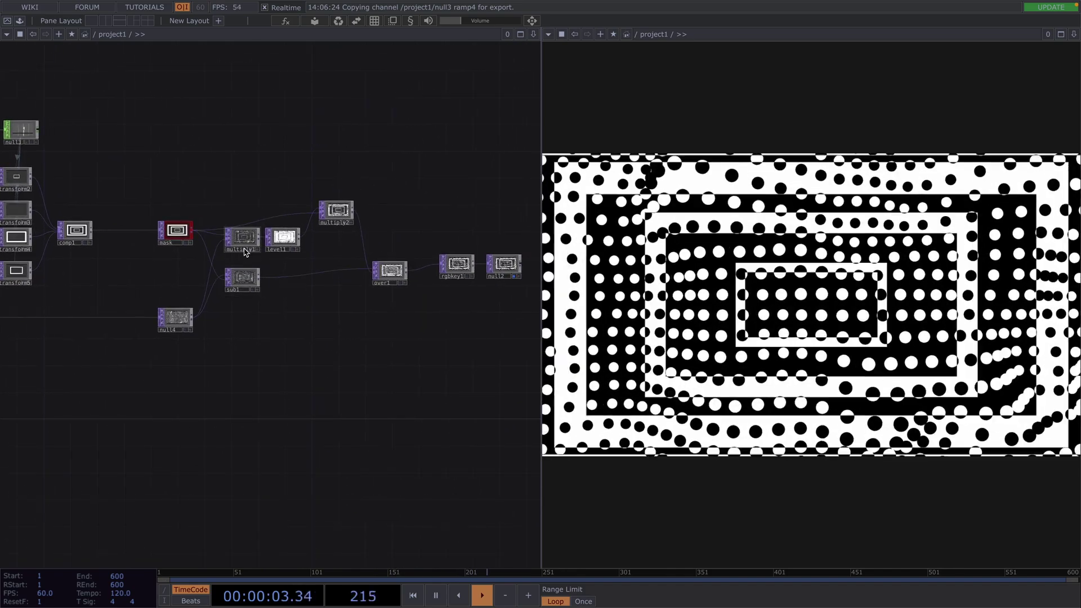